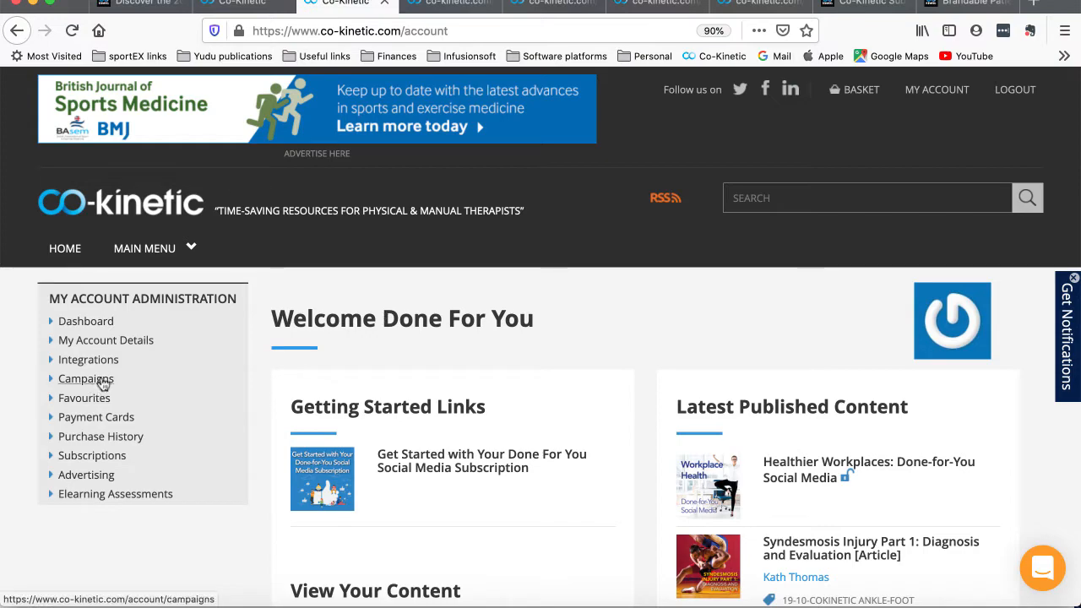
Open the account's campaigns and review the lead generation list, including the Christmas-themed Give the Gift sales campaigns
click(102, 382)
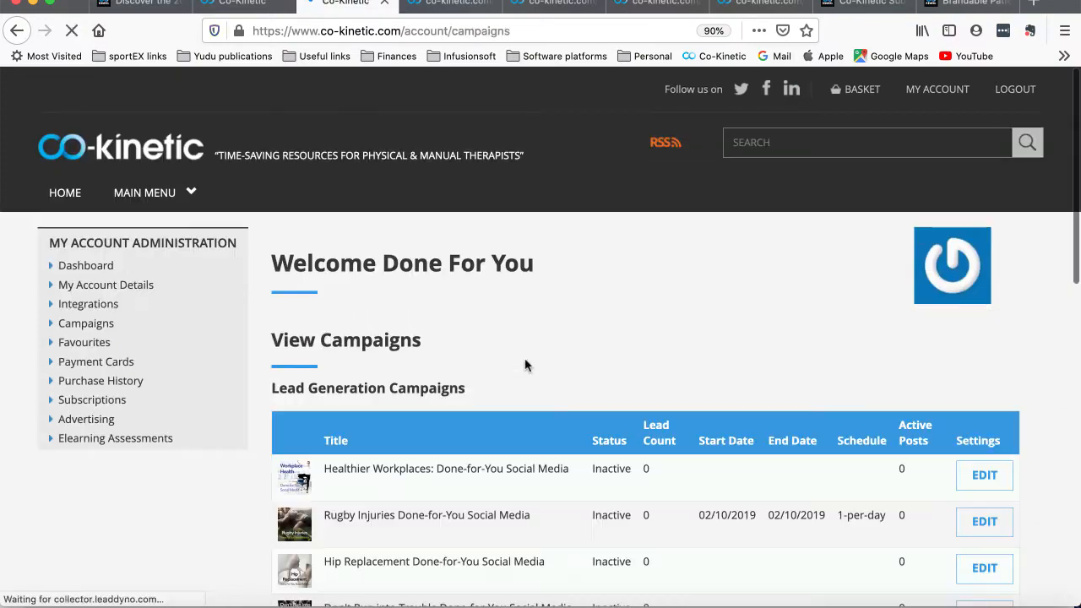
scroll(525, 365, down, 8)
scroll(524, 365, up, 3)
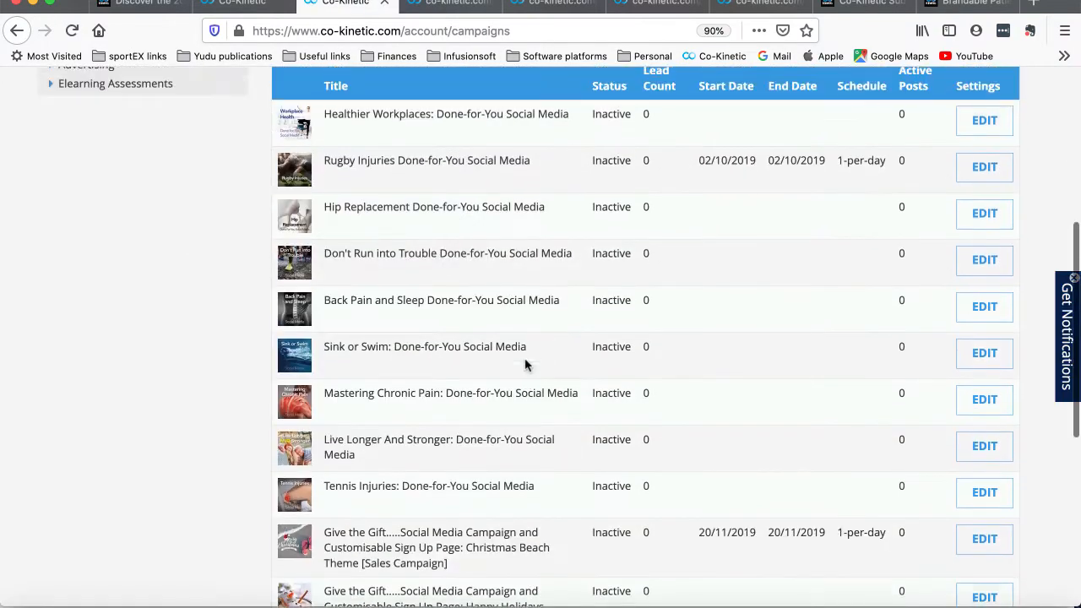
scroll(388, 296, down, 4)
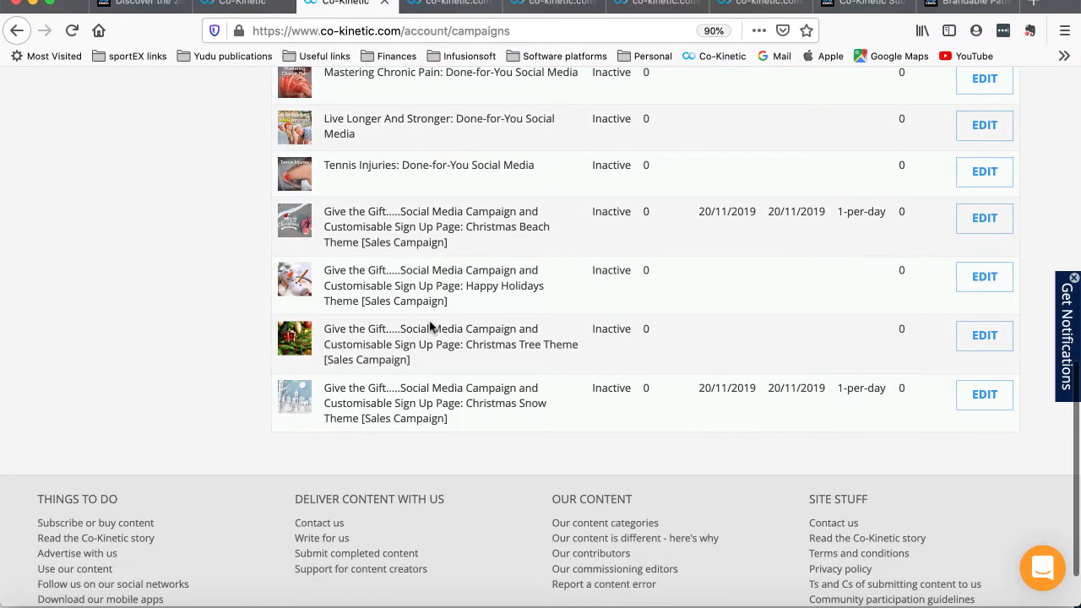
scroll(456, 299, up, 1)
scroll(456, 296, down, 1)
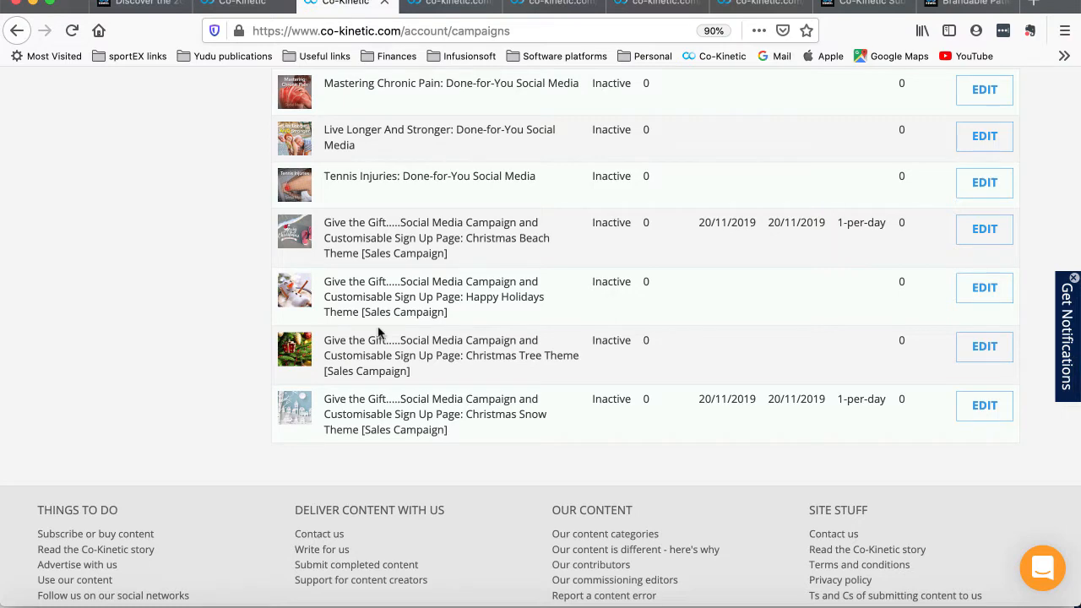
scroll(378, 334, up, 6)
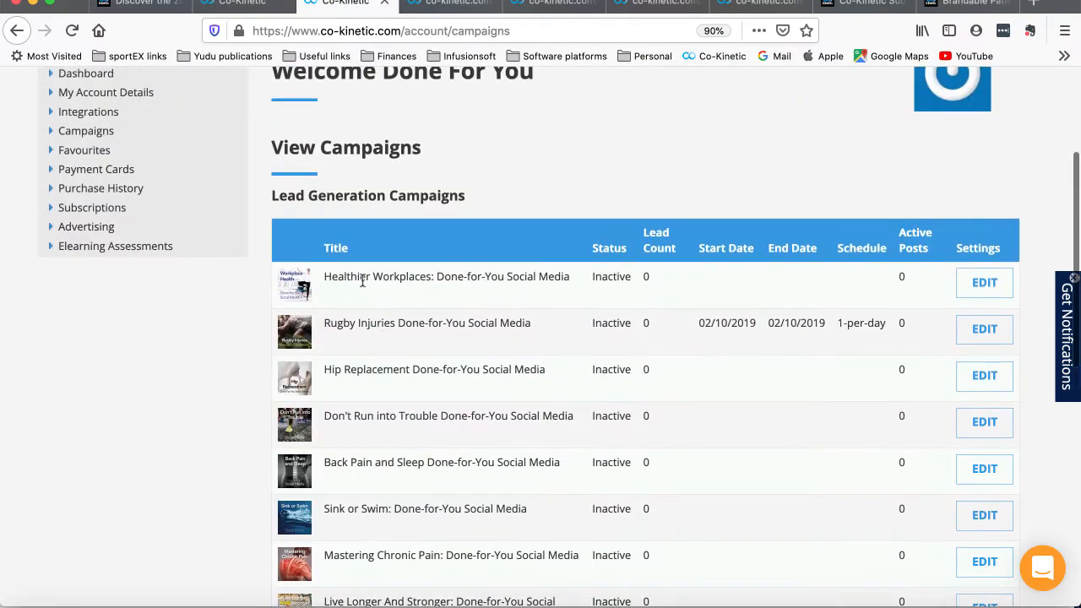
scroll(400, 301, down, 5)
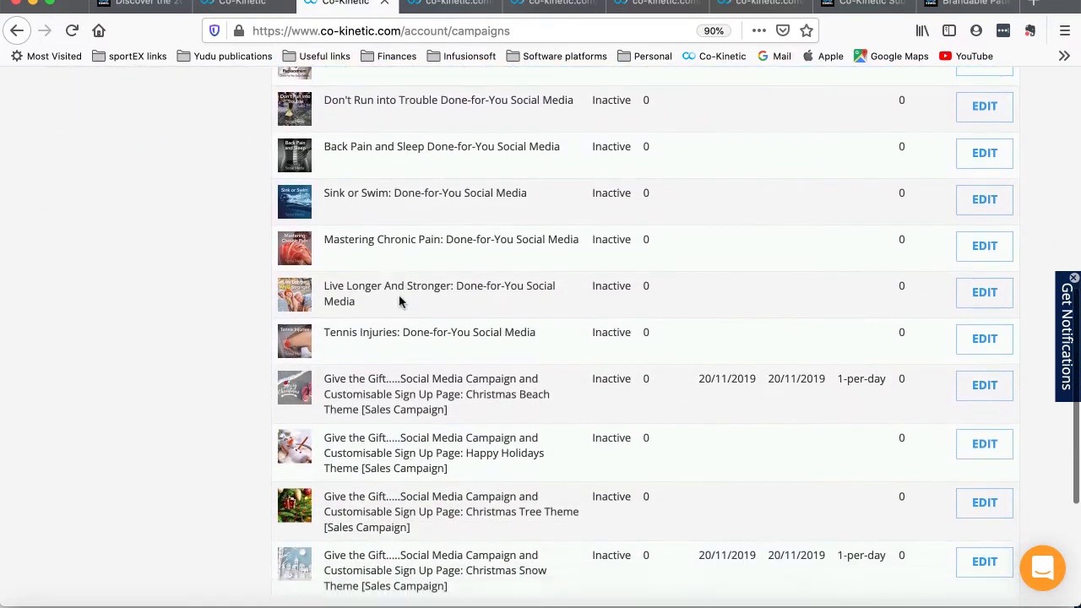
scroll(401, 301, down, 4)
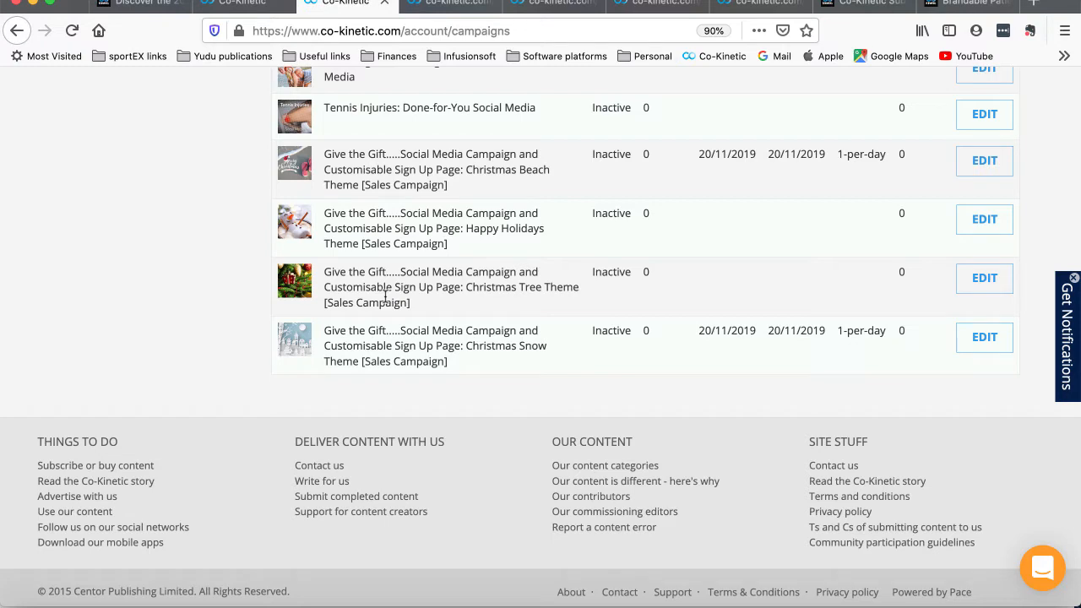
scroll(385, 296, up, 10)
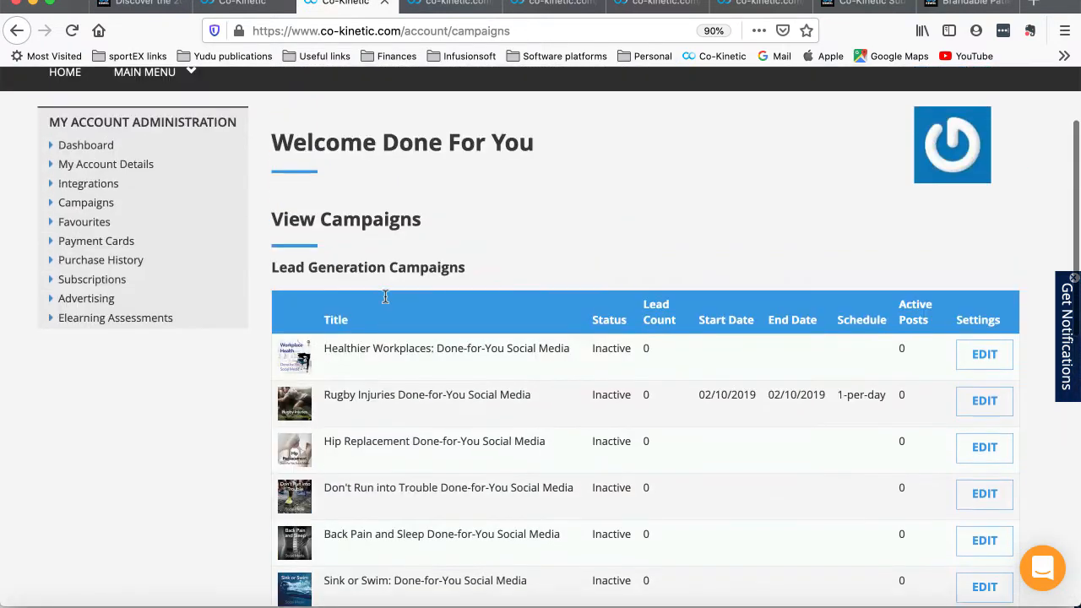
scroll(385, 297, up, 3)
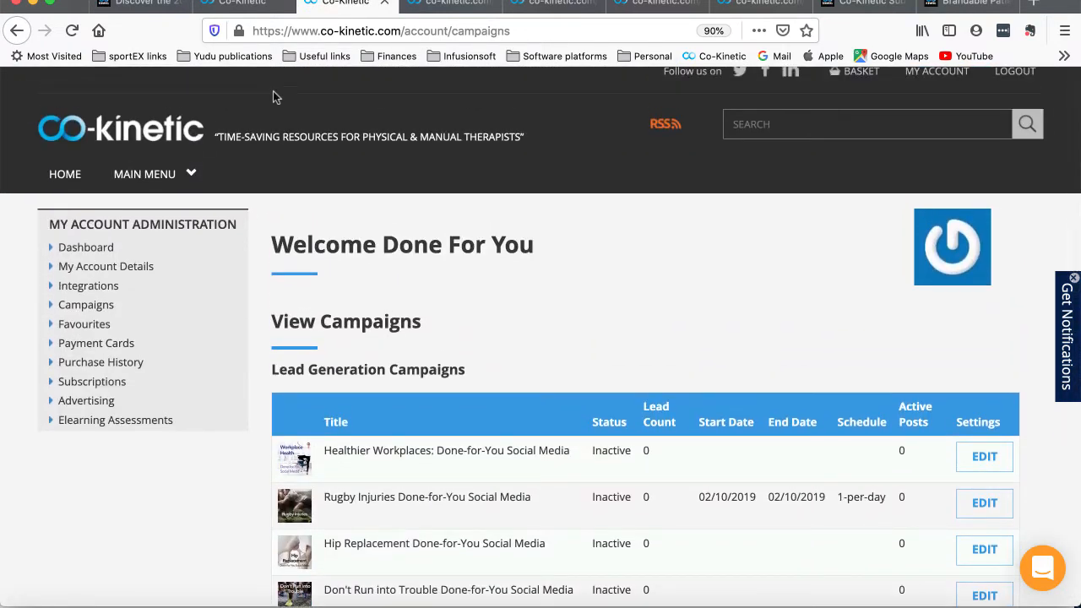
scroll(343, 226, down, 12)
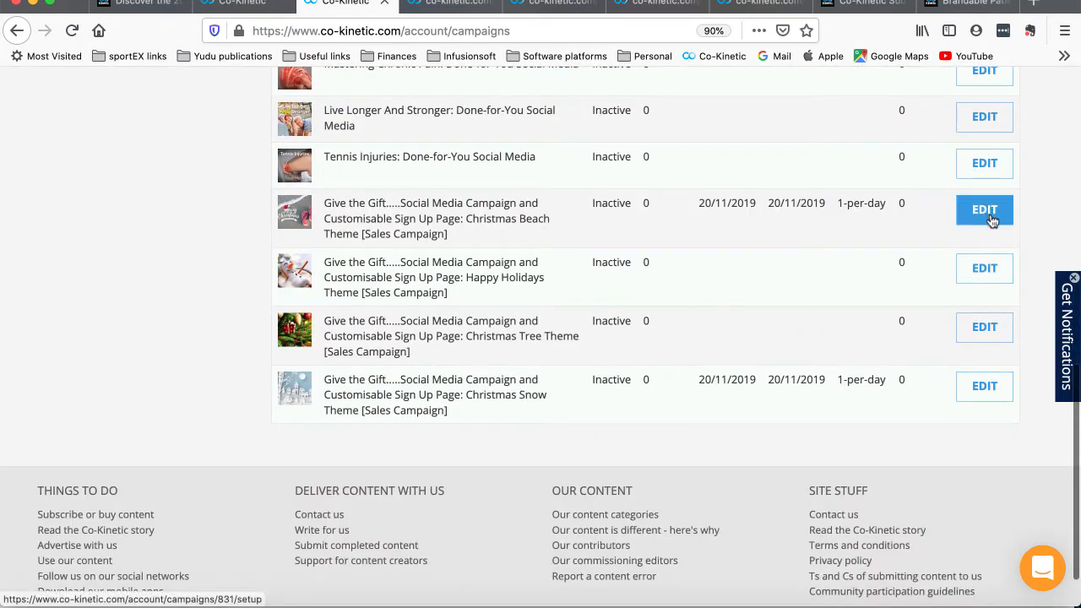
click(251, 12)
click(338, 11)
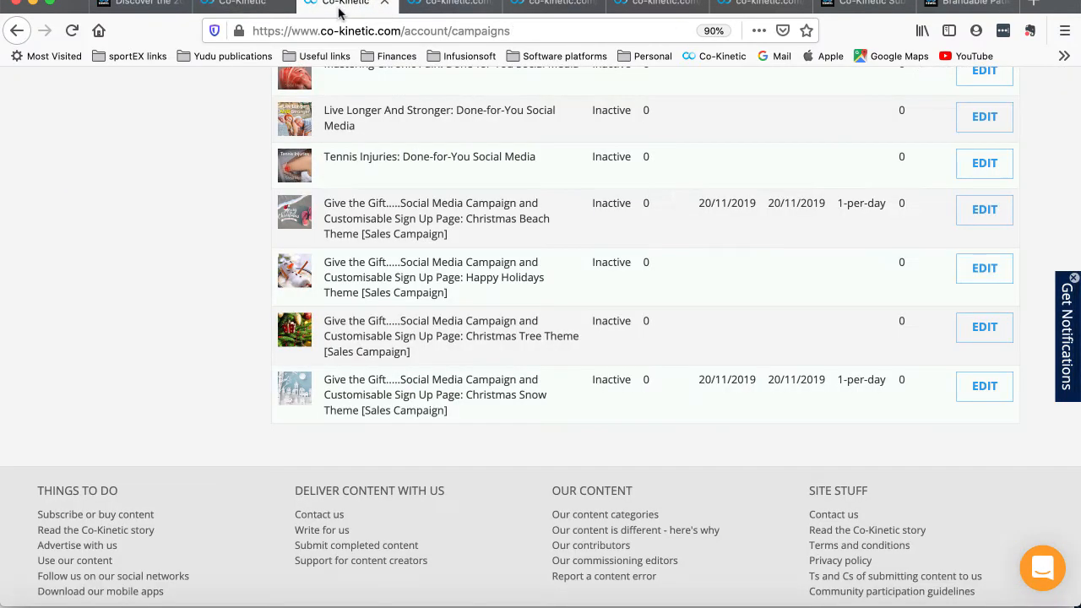
click(453, 9)
click(326, 10)
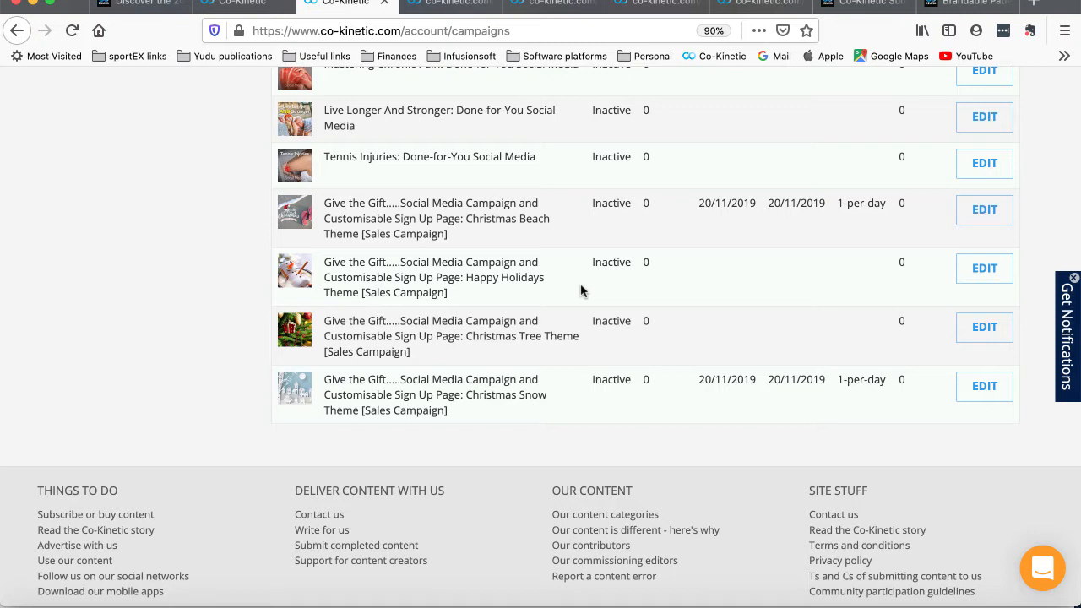
Open the Give the Gift Christmas Beach Theme campaign for editing and display its setup options
scroll(580, 290, up, 1)
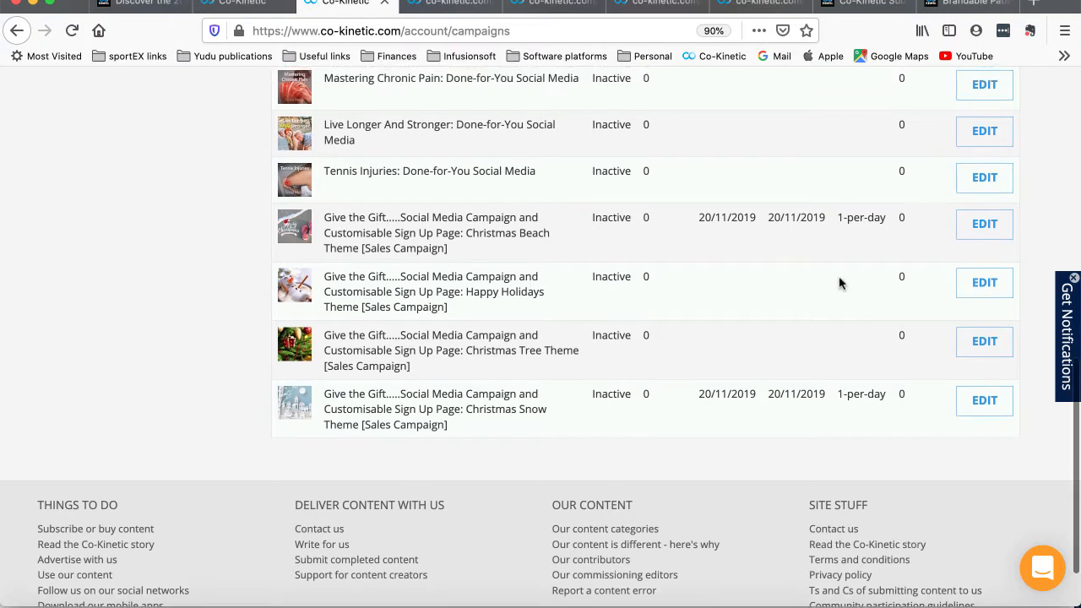
click(985, 224)
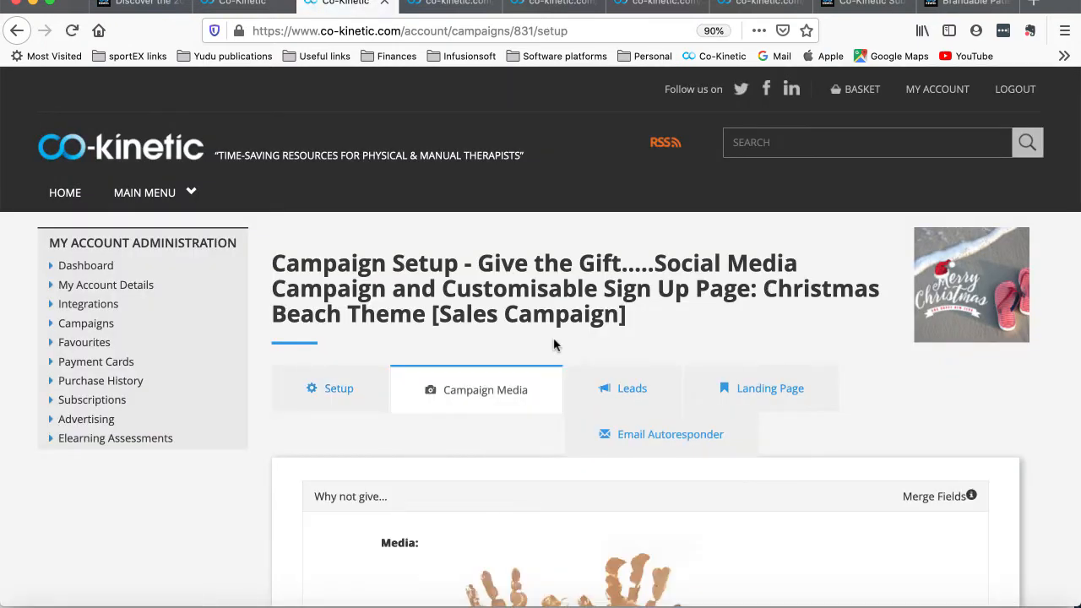
scroll(541, 347, down, 2)
click(347, 317)
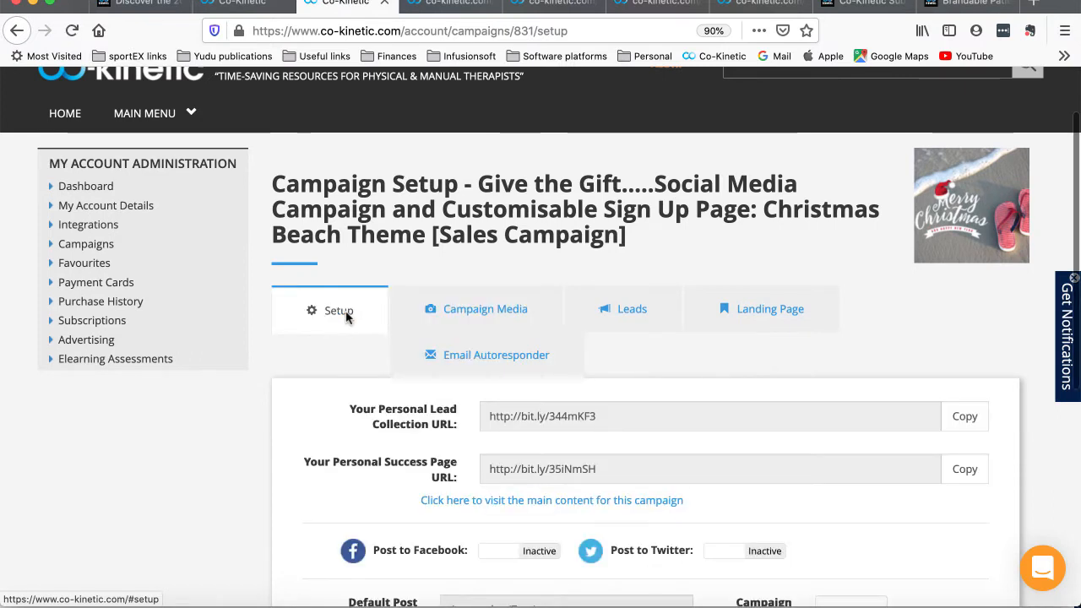
scroll(348, 316, down, 2)
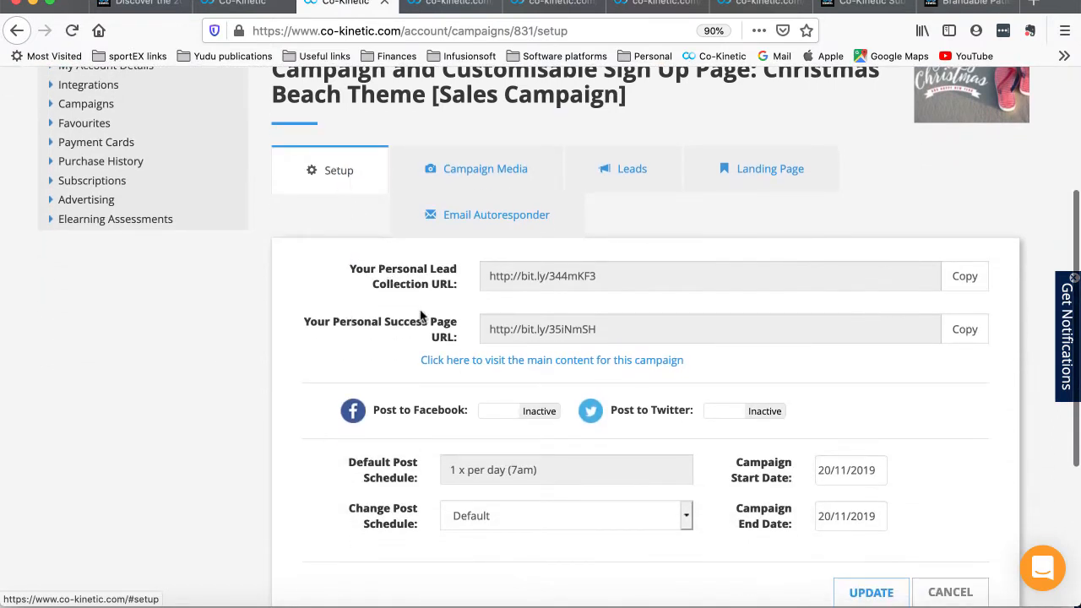
Visit the campaign's main content page and examine its overview, media contents and article web links
click(485, 361)
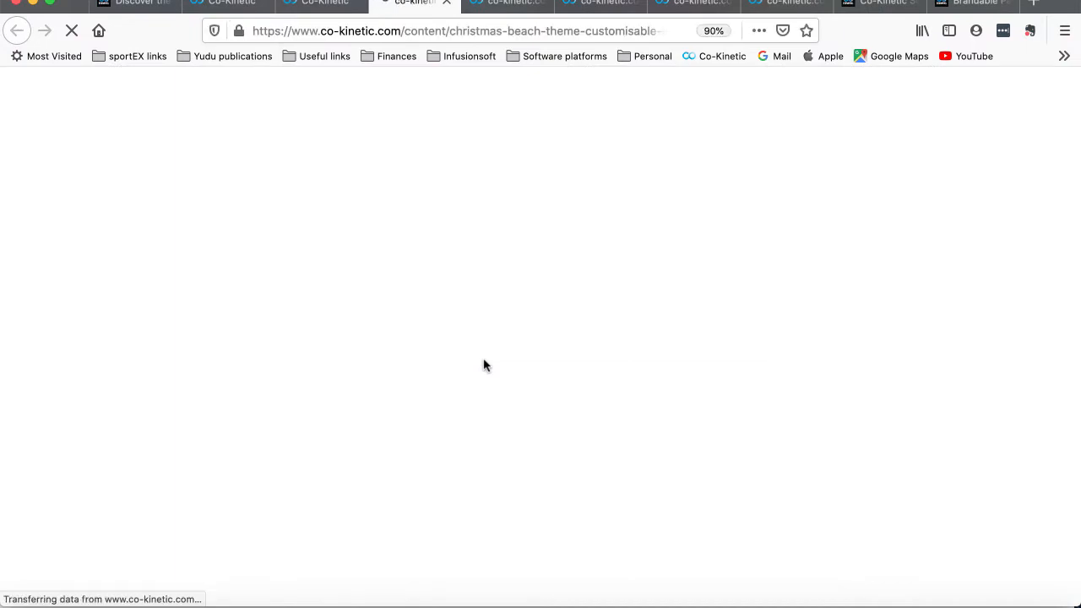
scroll(776, 451, down, 3)
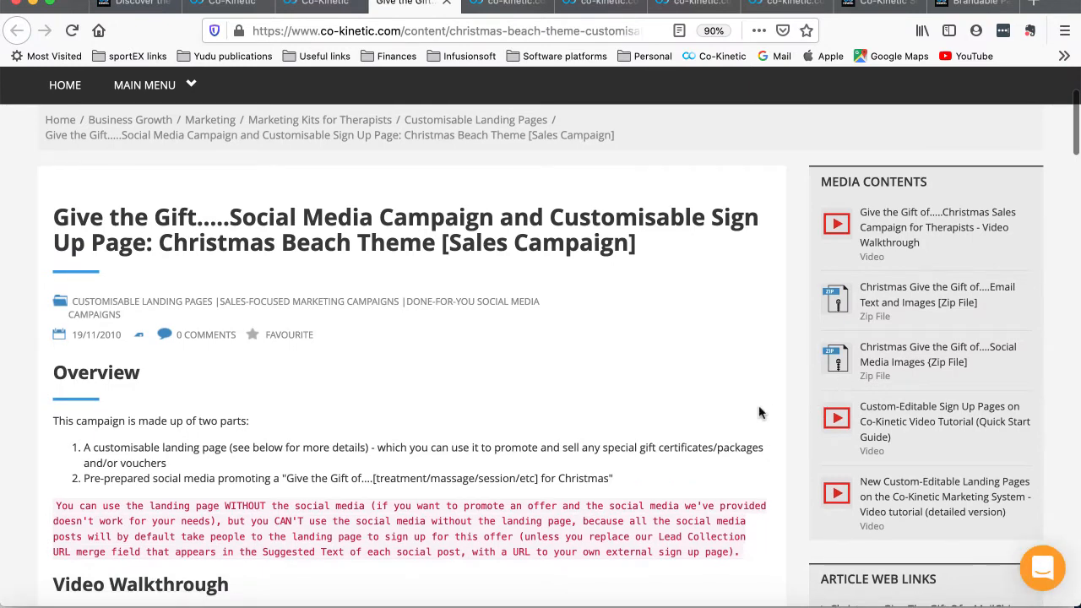
scroll(760, 412, down, 5)
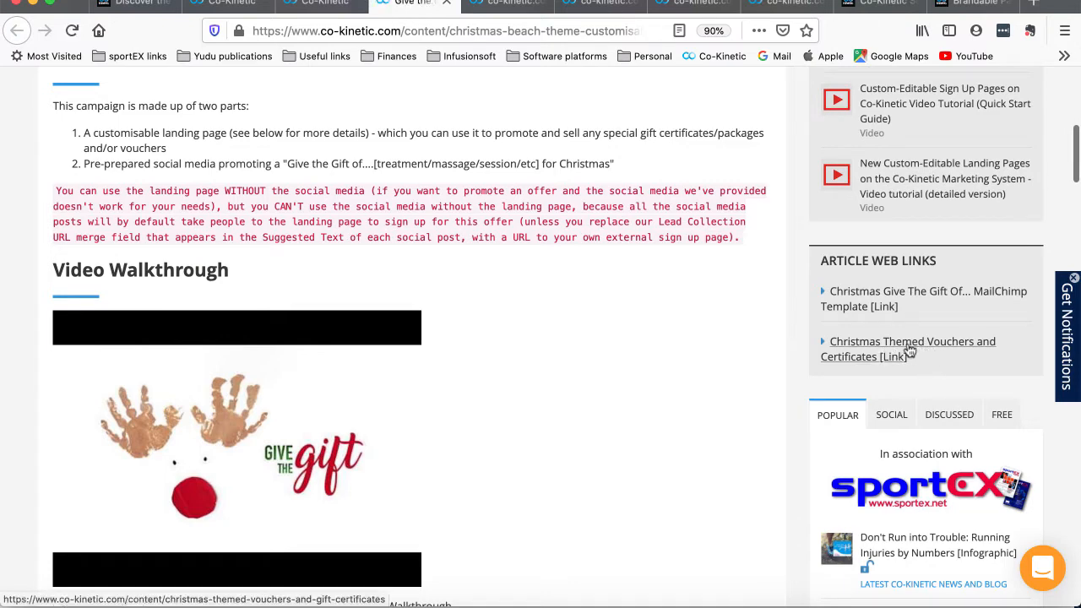
Open the linked Christmas Themed Vouchers and Certificates resource and examine its designs, usage instructions and downloadable zip files
click(910, 350)
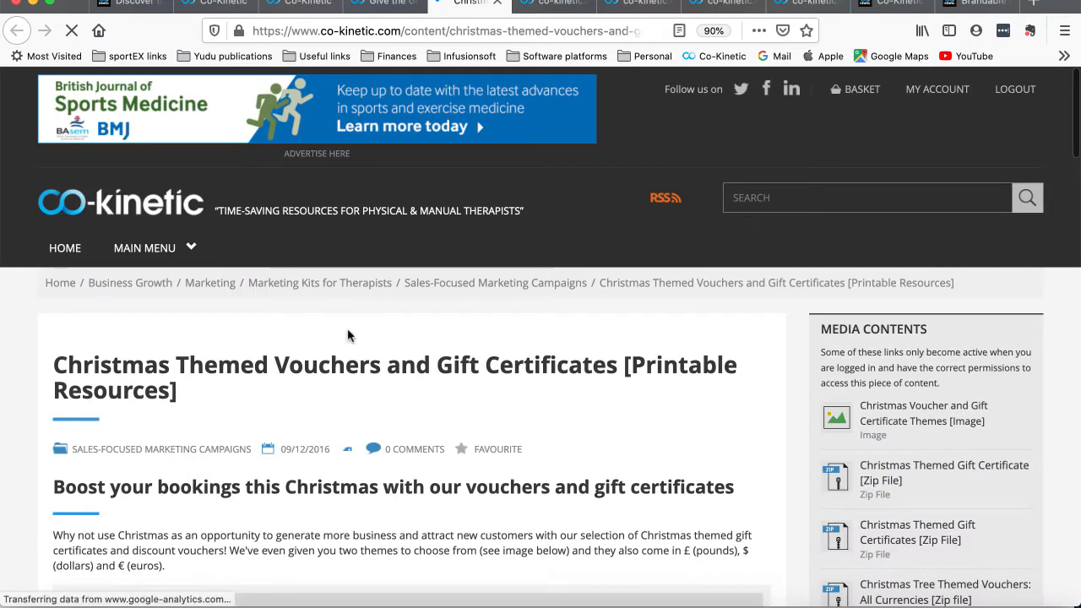
scroll(347, 335, down, 5)
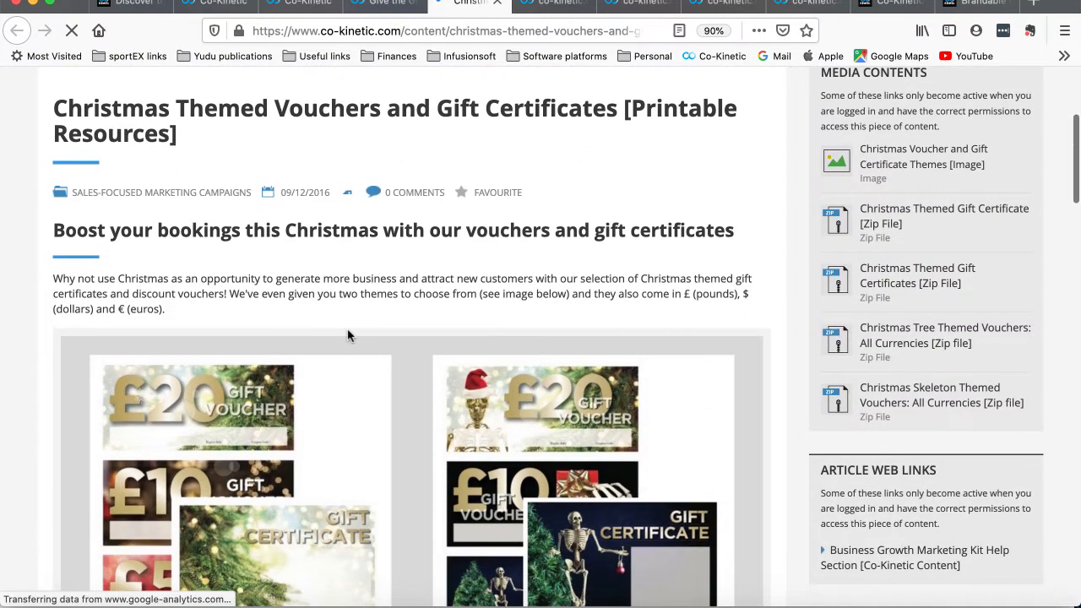
scroll(347, 335, down, 2)
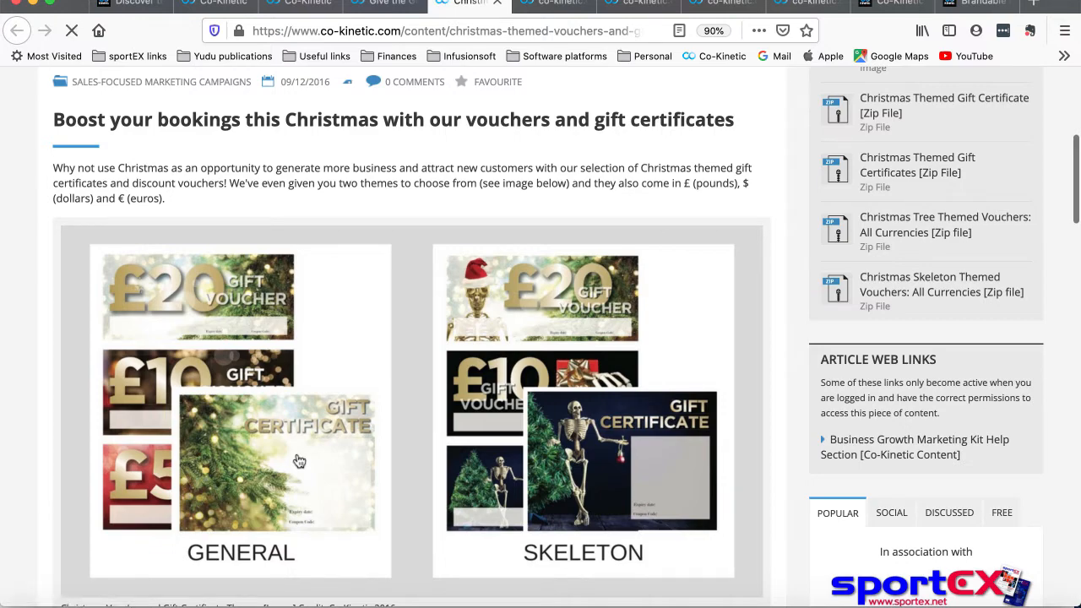
scroll(299, 461, down, 5)
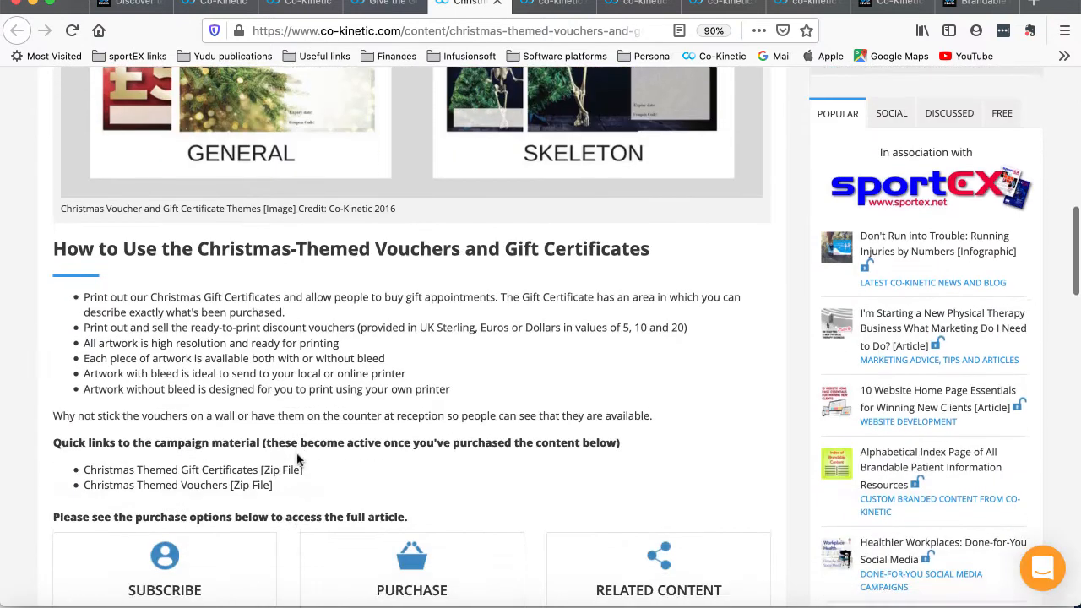
scroll(299, 458, up, 4)
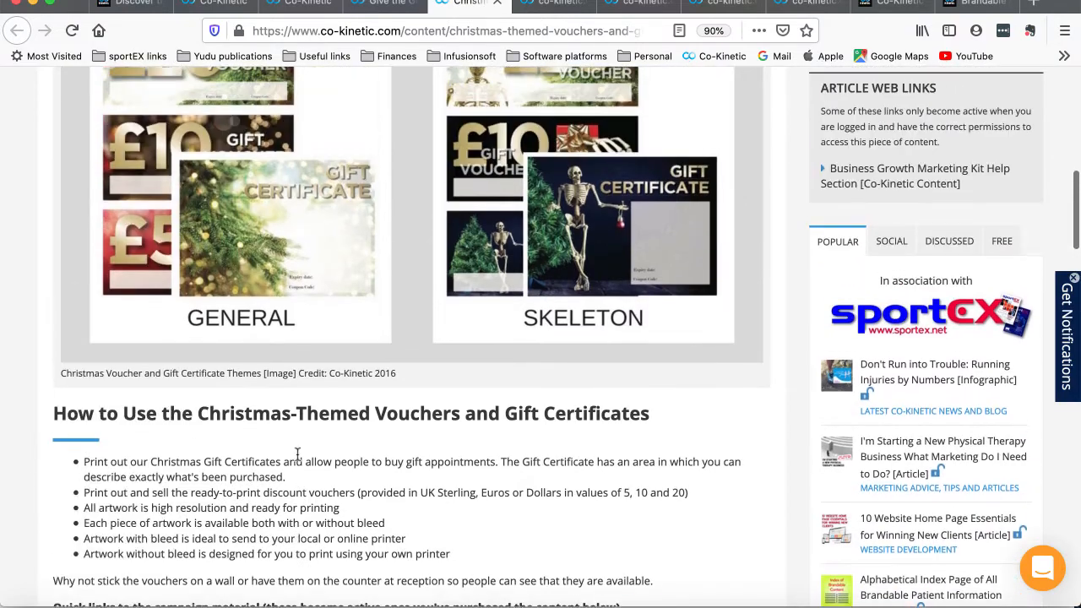
scroll(297, 456, down, 4)
scroll(297, 458, up, 4)
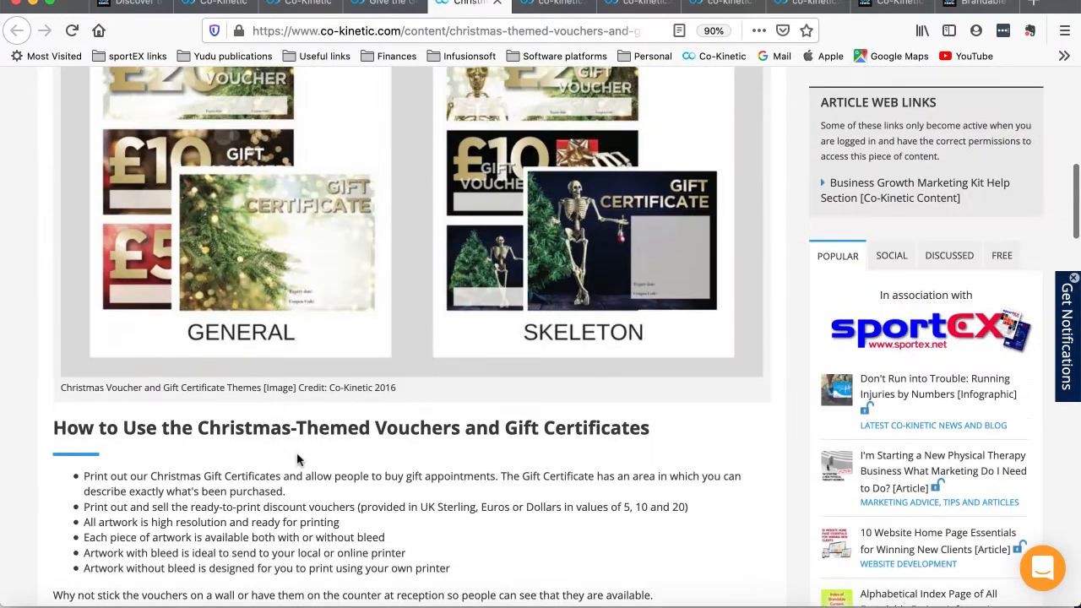
scroll(299, 458, up, 3)
scroll(872, 209, up, 1)
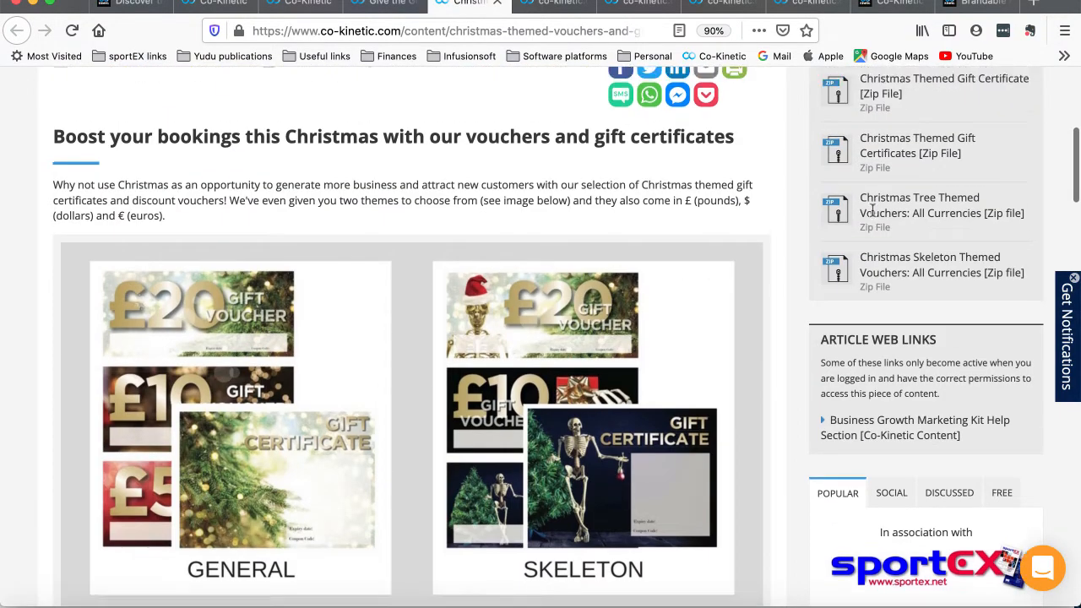
scroll(871, 208, up, 2)
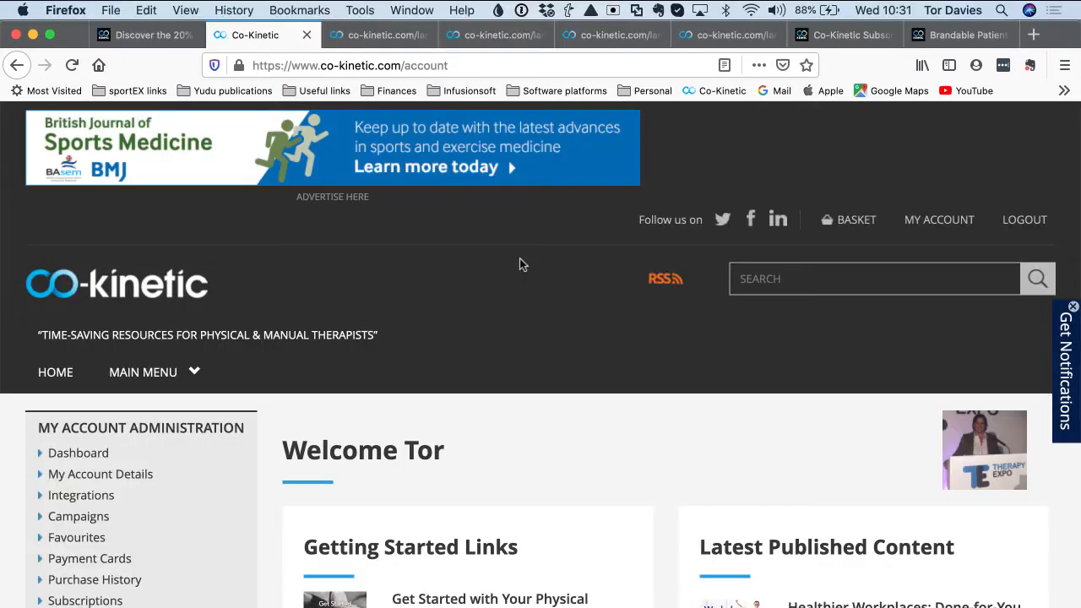
Open the campaigns page from the account administration area
scroll(519, 264, down, 1)
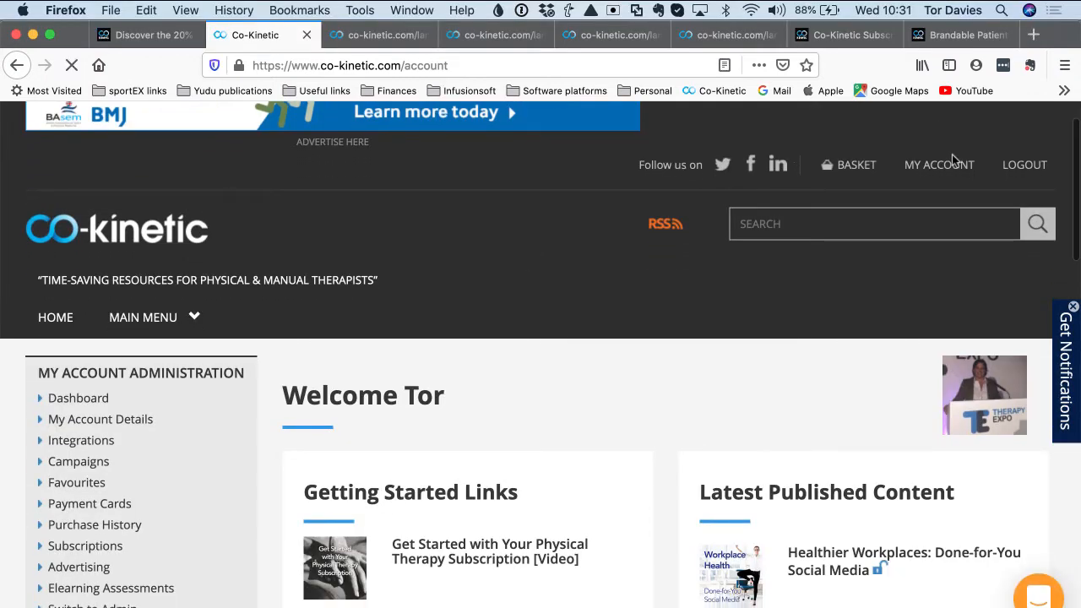
scroll(369, 222, down, 3)
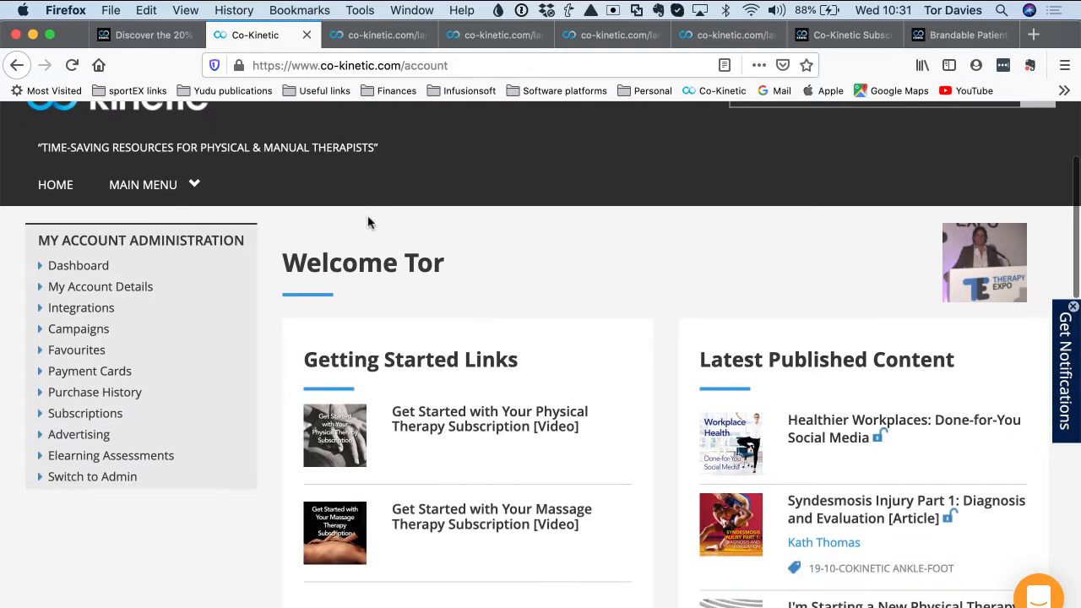
click(95, 336)
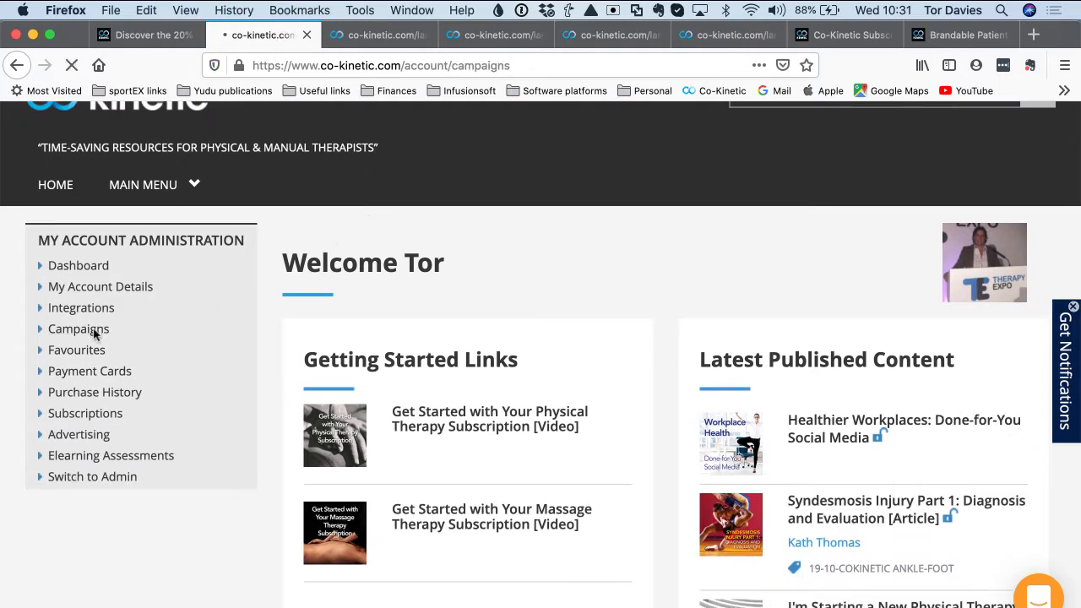
Look through the Lead Generation Campaigns list to locate the Give the Gift sales campaigns and their Christmas and holiday themes
scroll(96, 334, down, 3)
scroll(386, 313, down, 5)
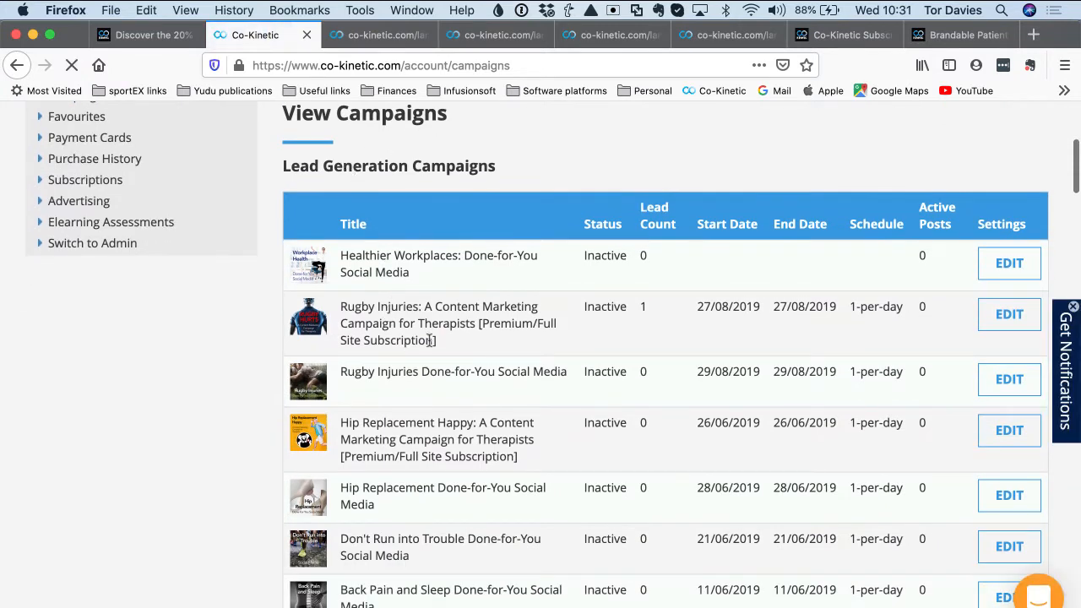
scroll(429, 340, down, 4)
scroll(429, 339, down, 3)
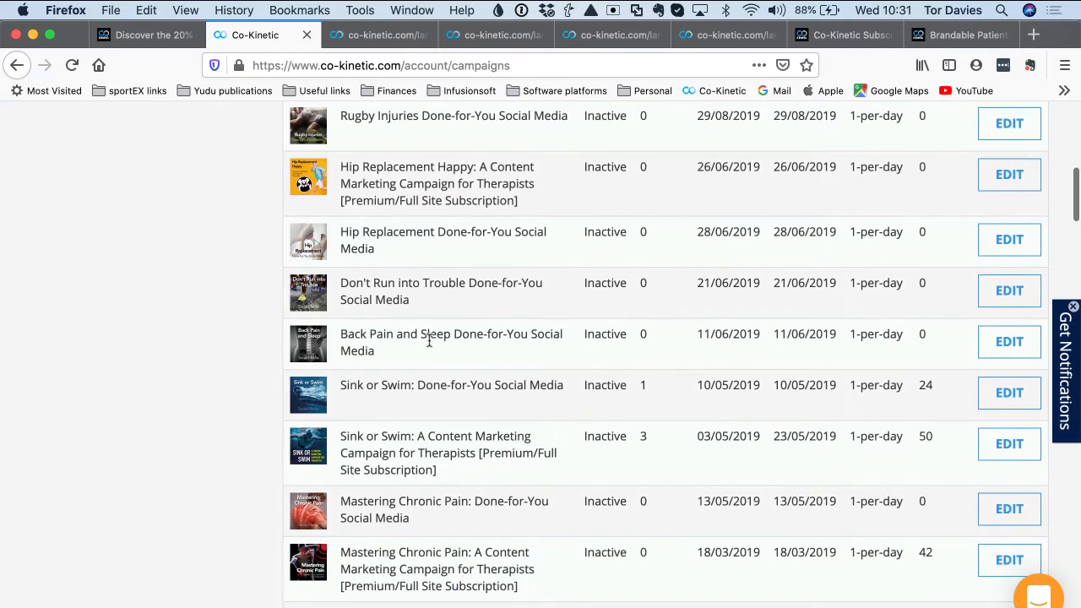
scroll(429, 339, down, 5)
scroll(429, 340, down, 10)
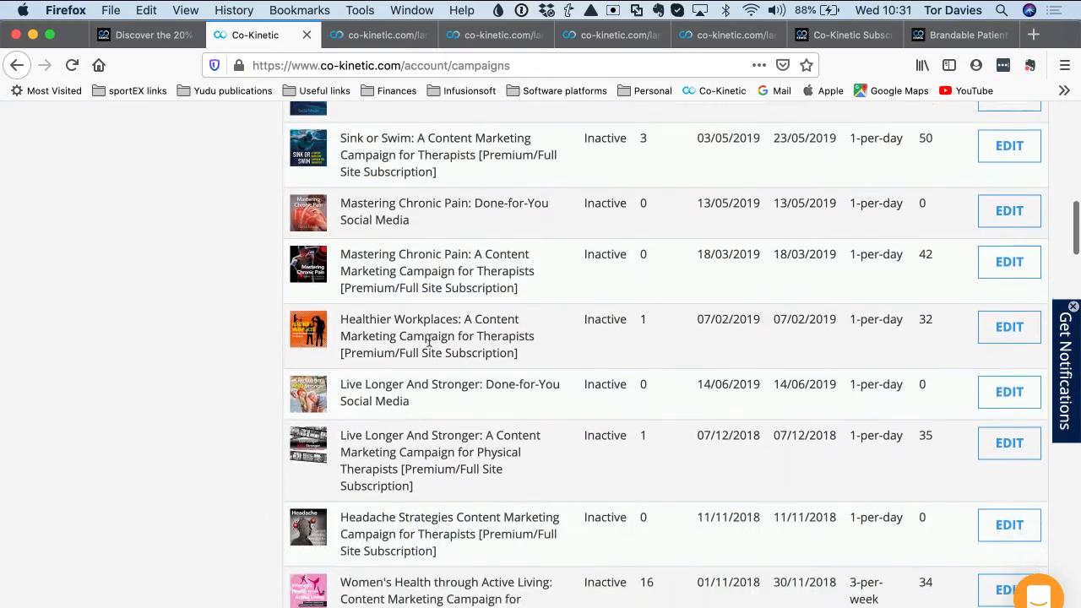
scroll(429, 340, down, 10)
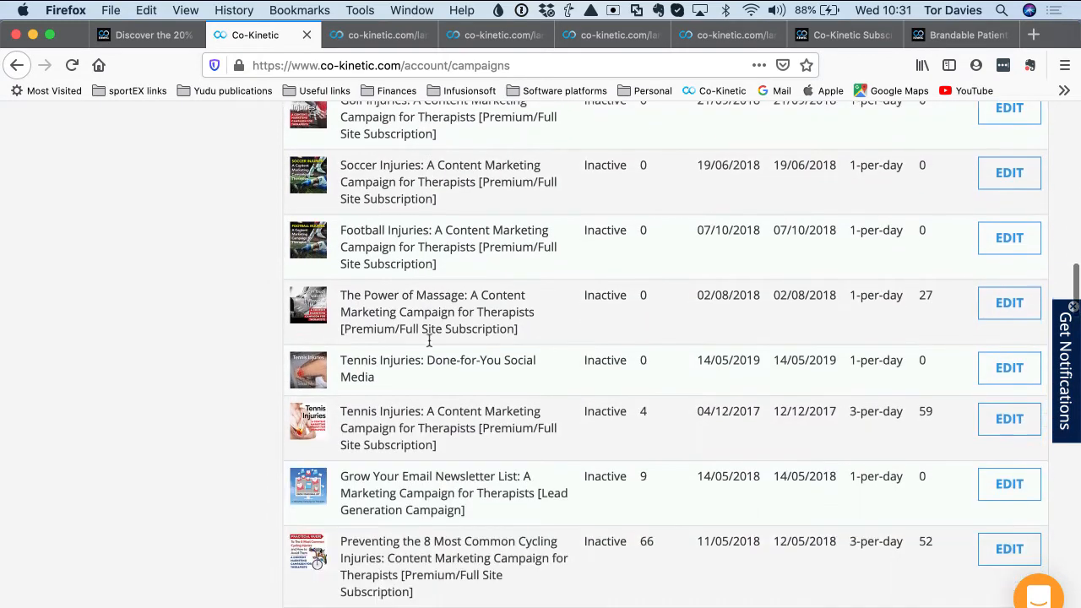
scroll(429, 341, down, 5)
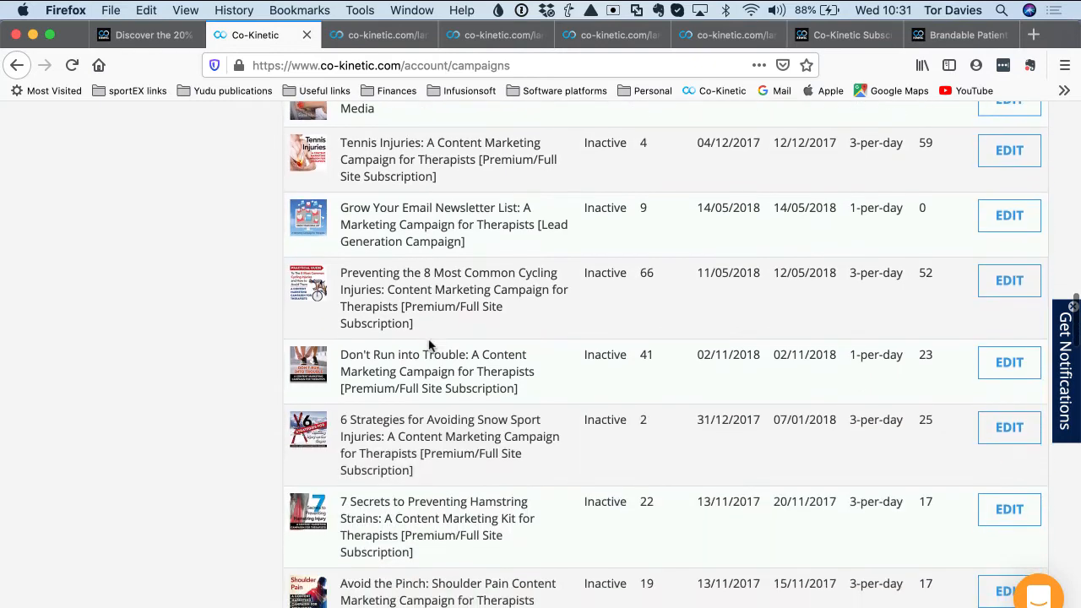
scroll(429, 344, down, 1)
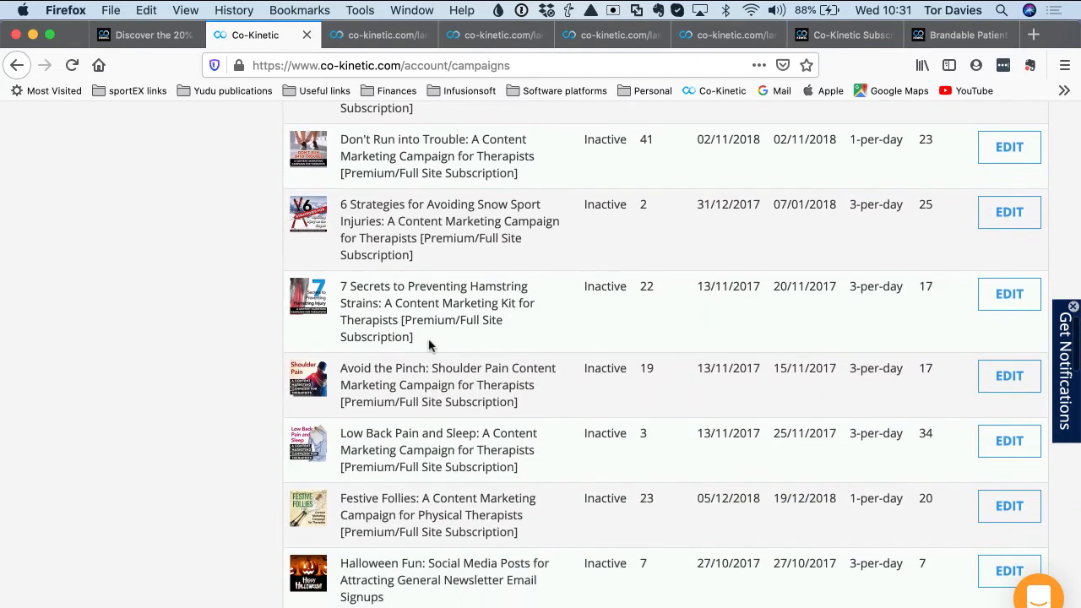
scroll(429, 343, down, 6)
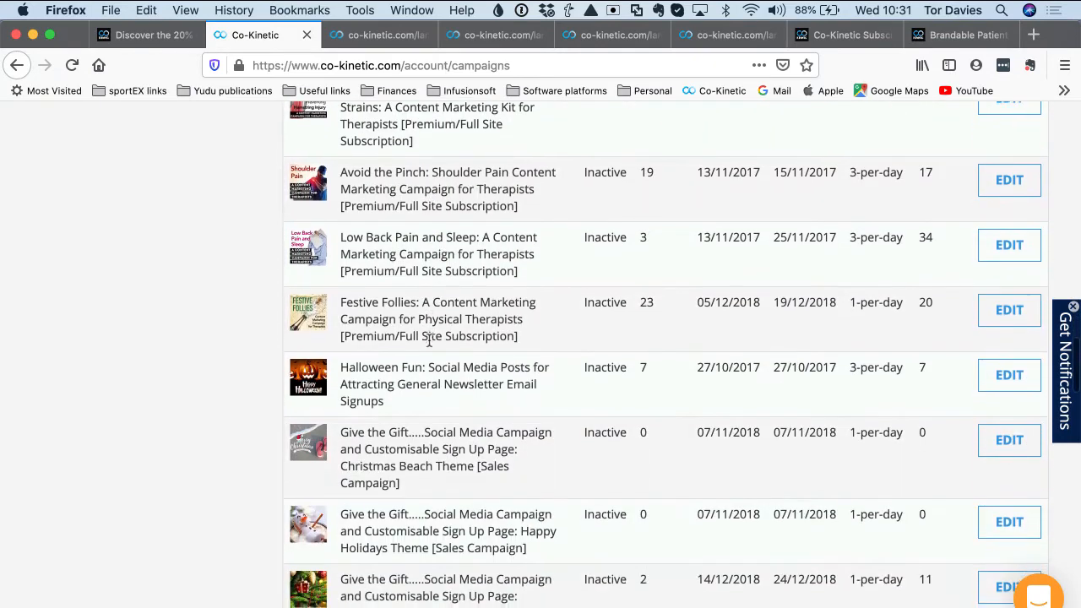
scroll(423, 349, down, 3)
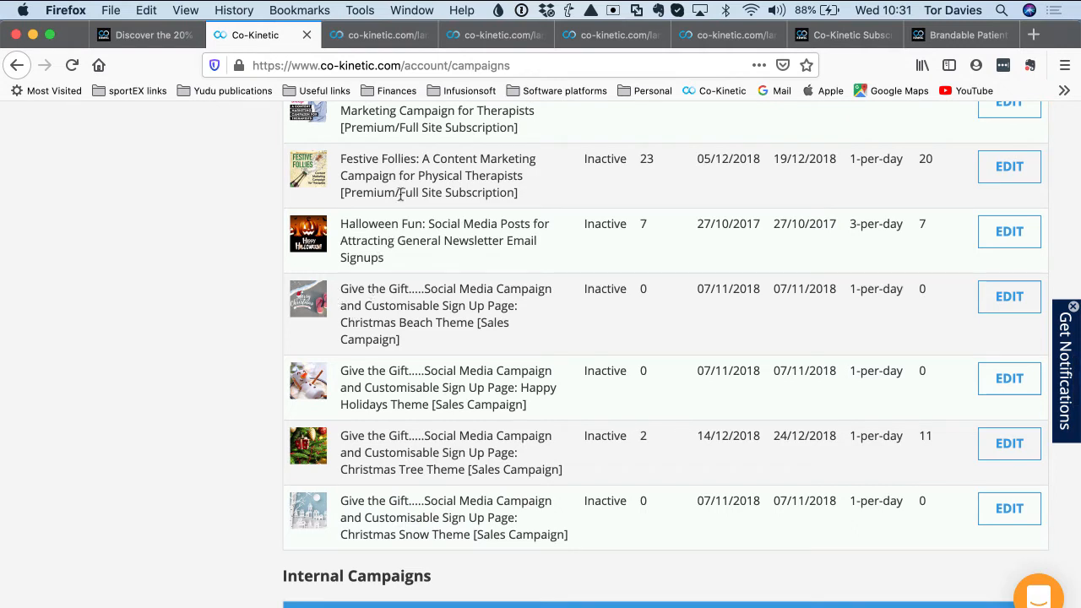
View the Christmas Beach Theme landing page and examine its headline, sign-up form, sub heading and promotion text
click(367, 38)
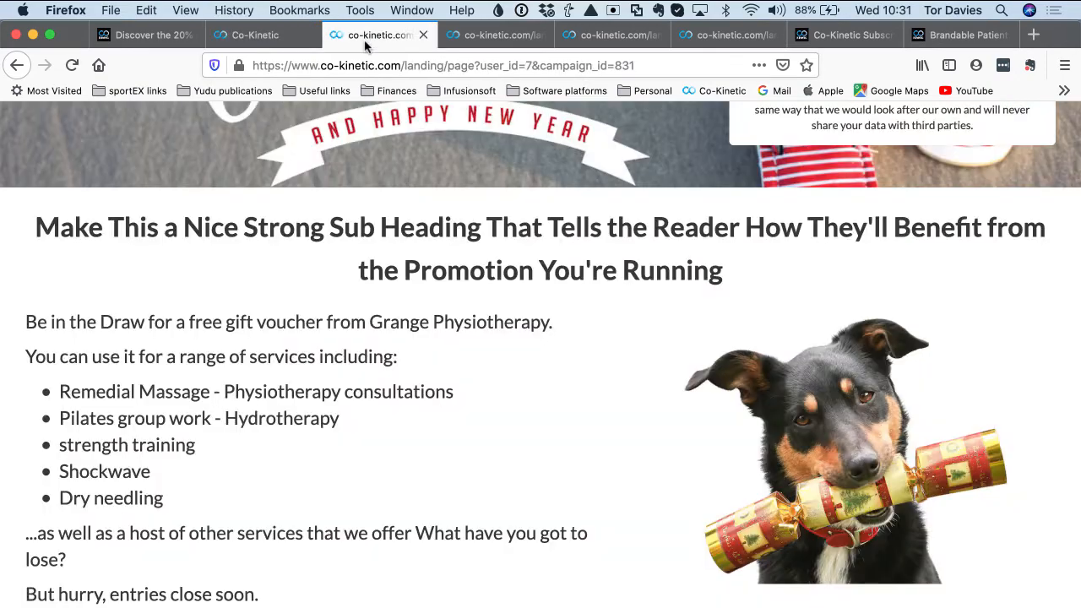
scroll(396, 295, up, 10)
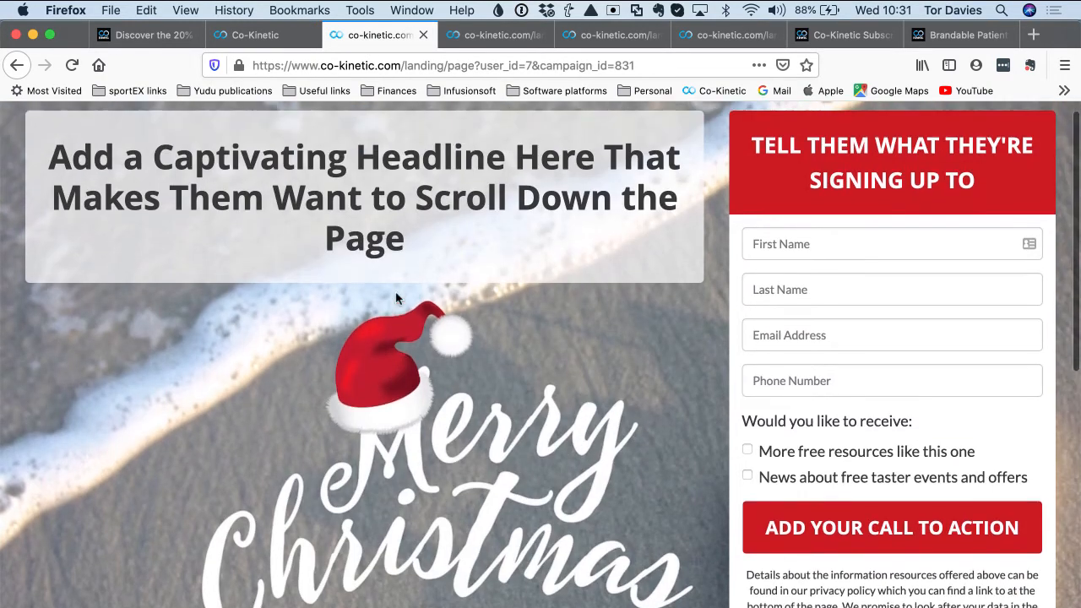
scroll(396, 298, down, 3)
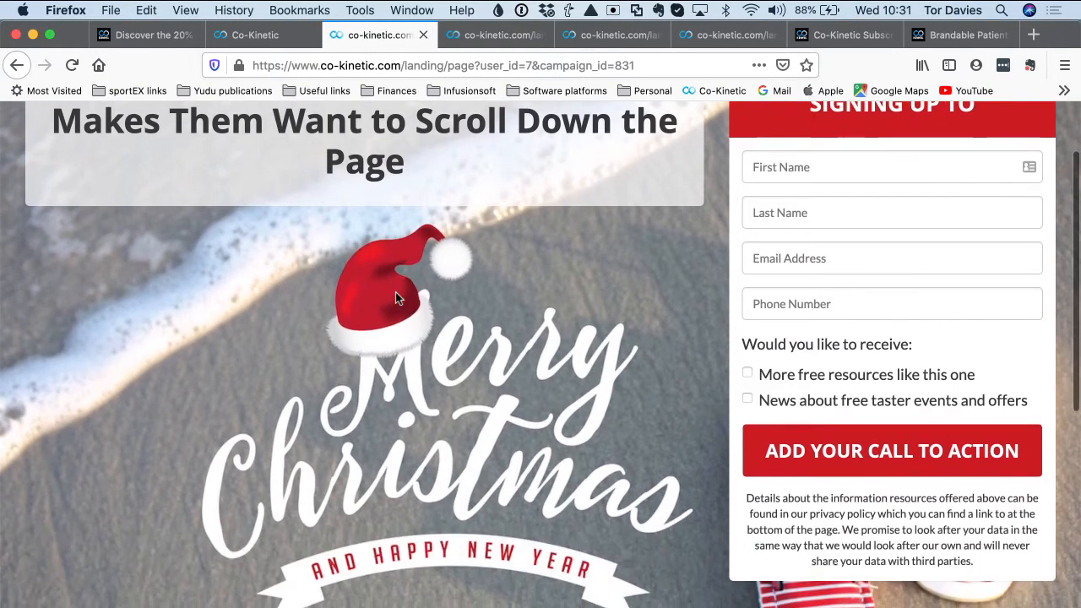
scroll(396, 297, down, 7)
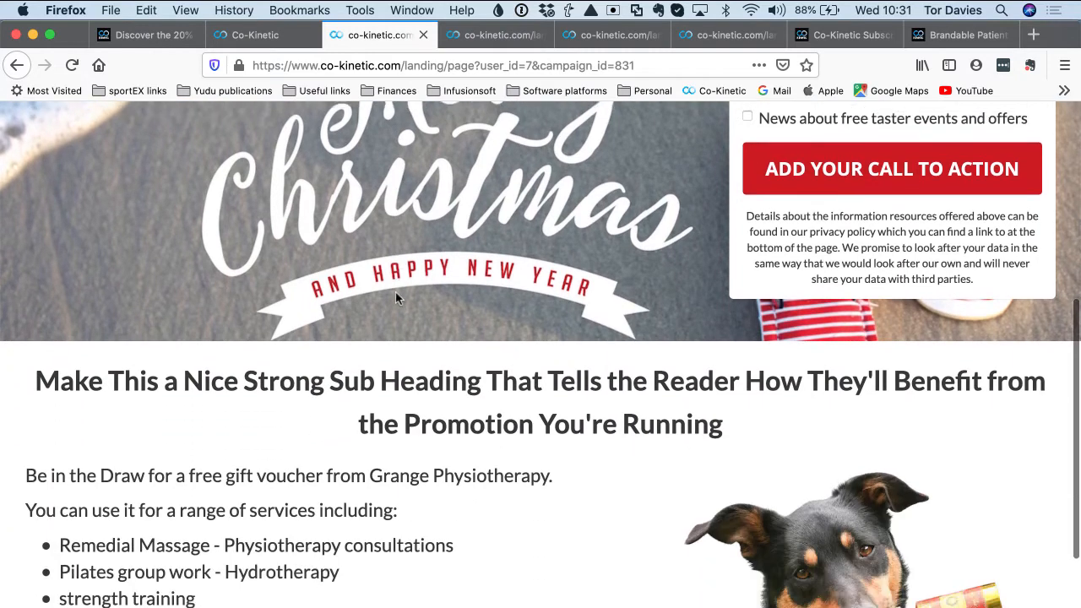
scroll(395, 298, down, 3)
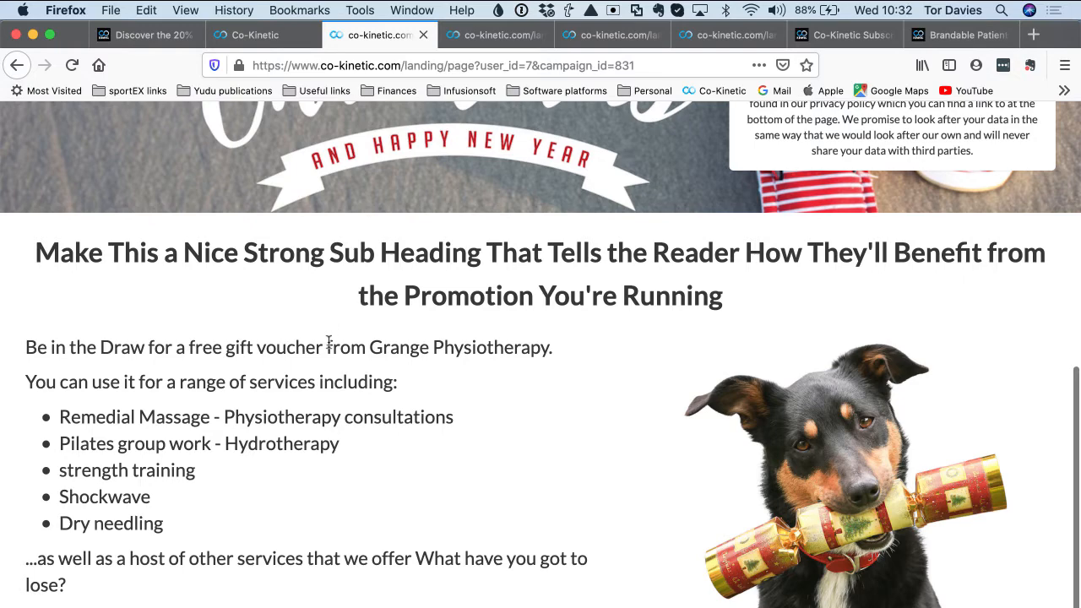
scroll(327, 347, up, 10)
scroll(328, 341, up, 3)
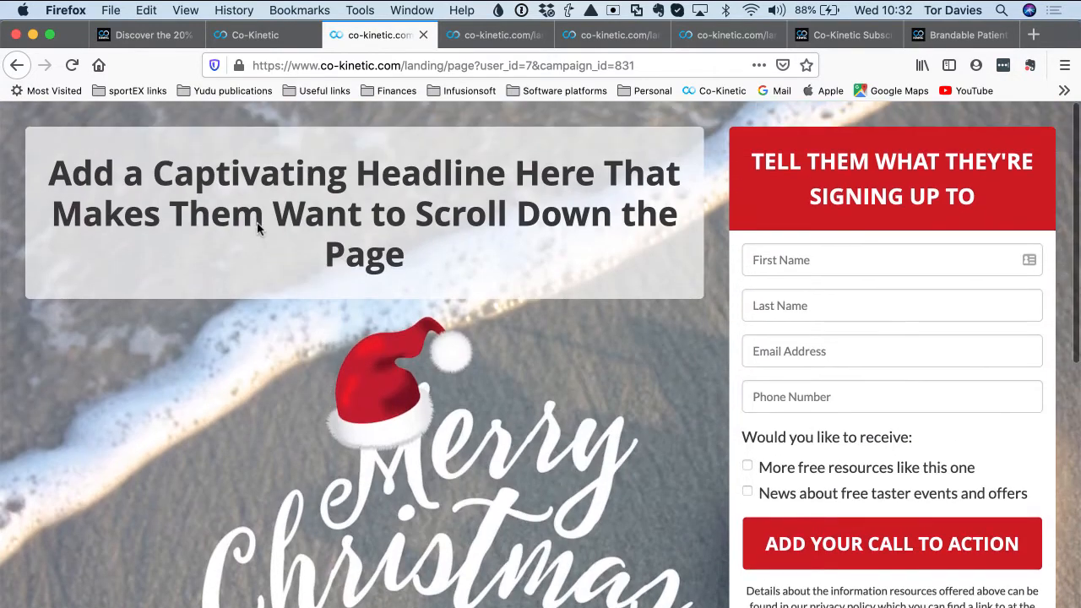
Return to the campaigns list and open the Give the Gift Christmas Beach Theme campaign for editing
click(237, 35)
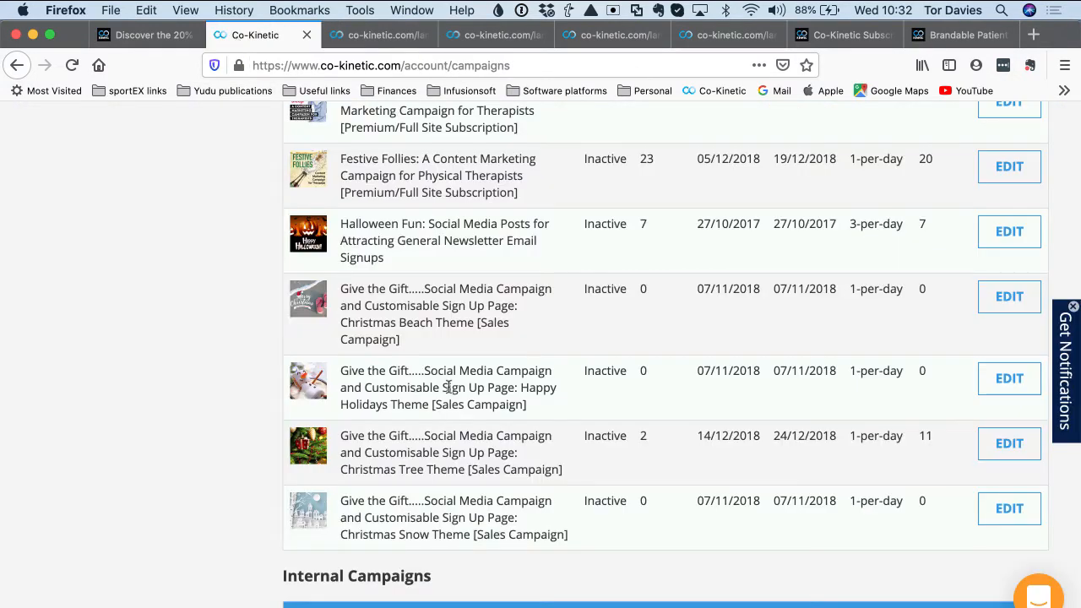
click(1011, 298)
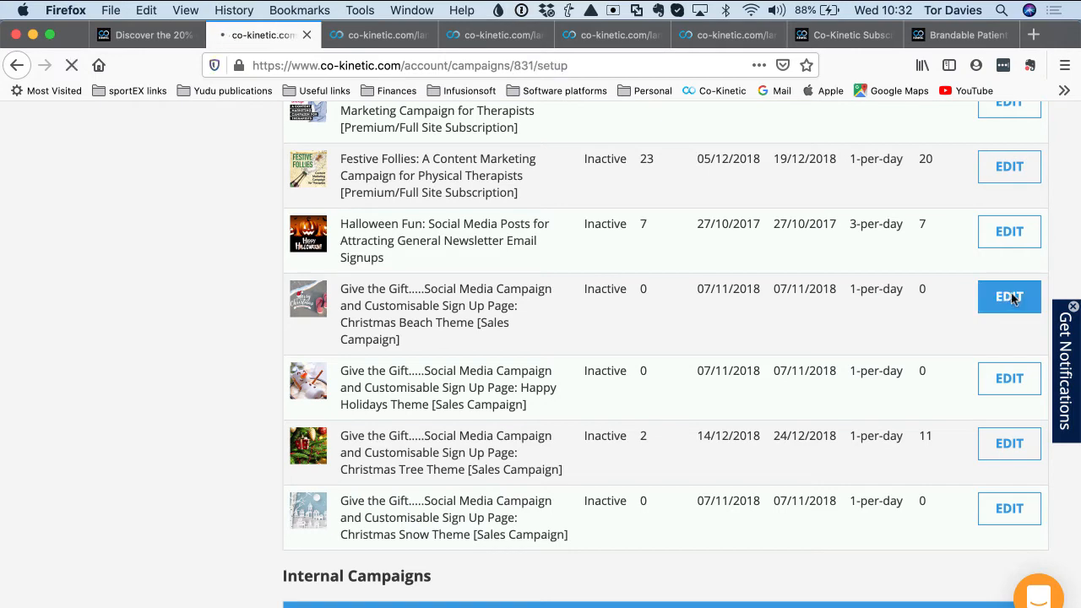
scroll(429, 346, down, 3)
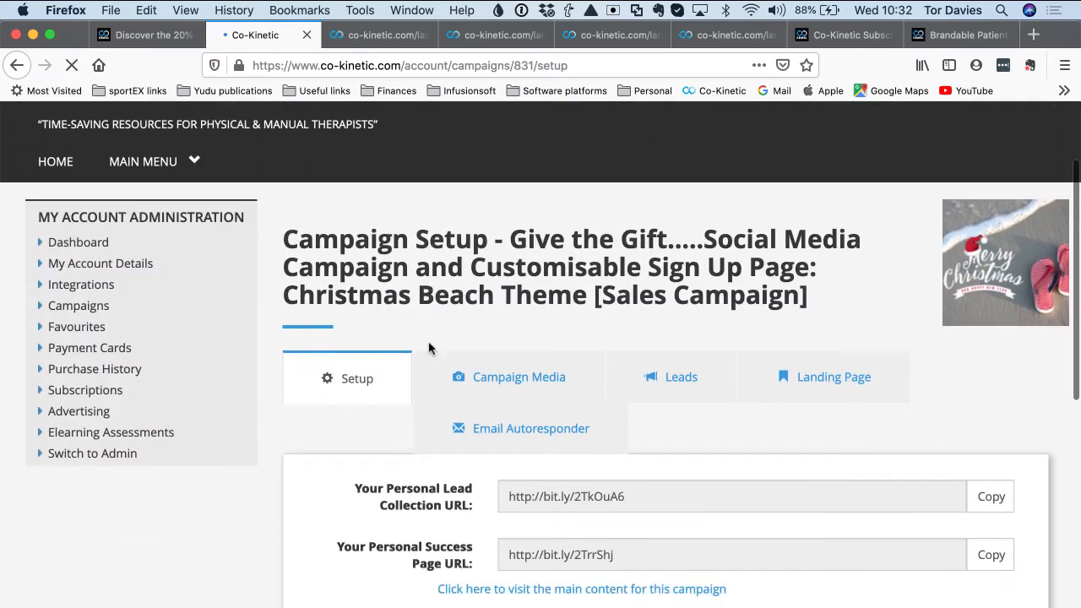
scroll(523, 298, down, 2)
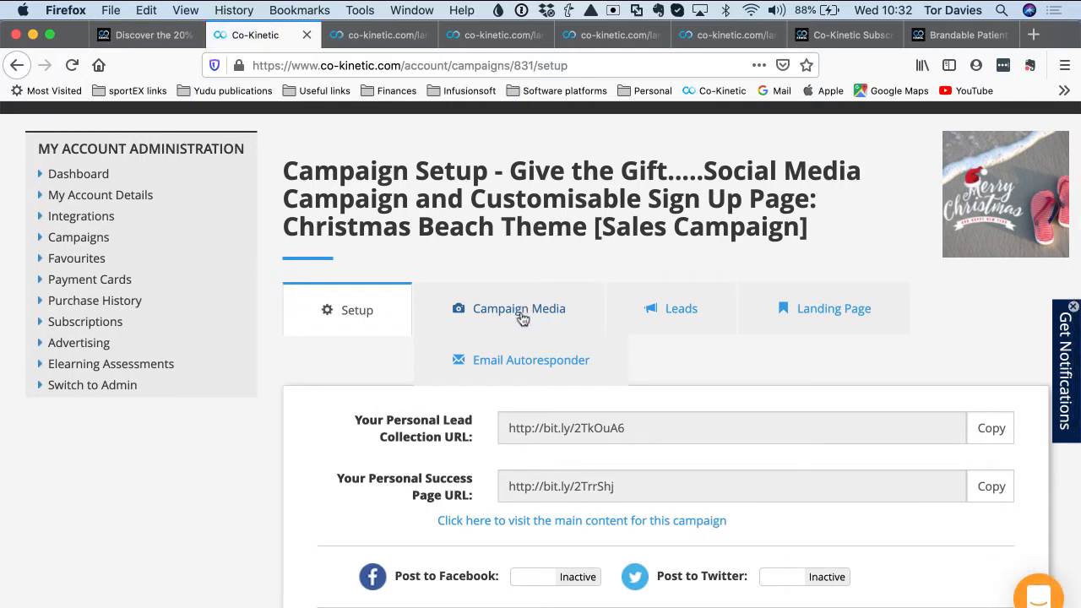
Display the campaign media and examine the "Why not give..." post's image, suggested text and Facebook and Twitter post fields
click(521, 314)
scroll(520, 311, down, 5)
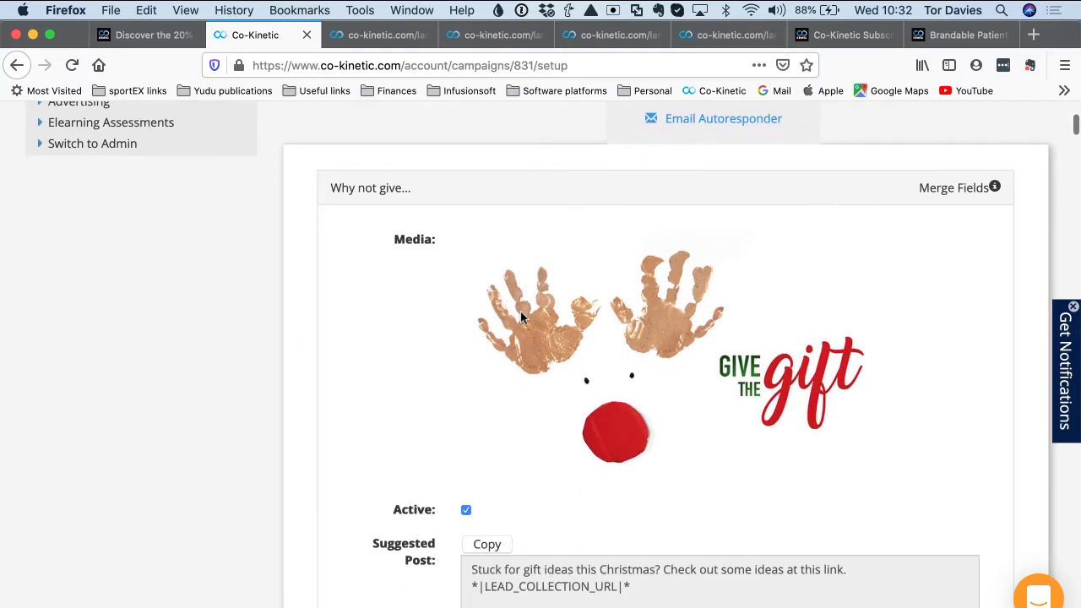
scroll(473, 397, down, 3)
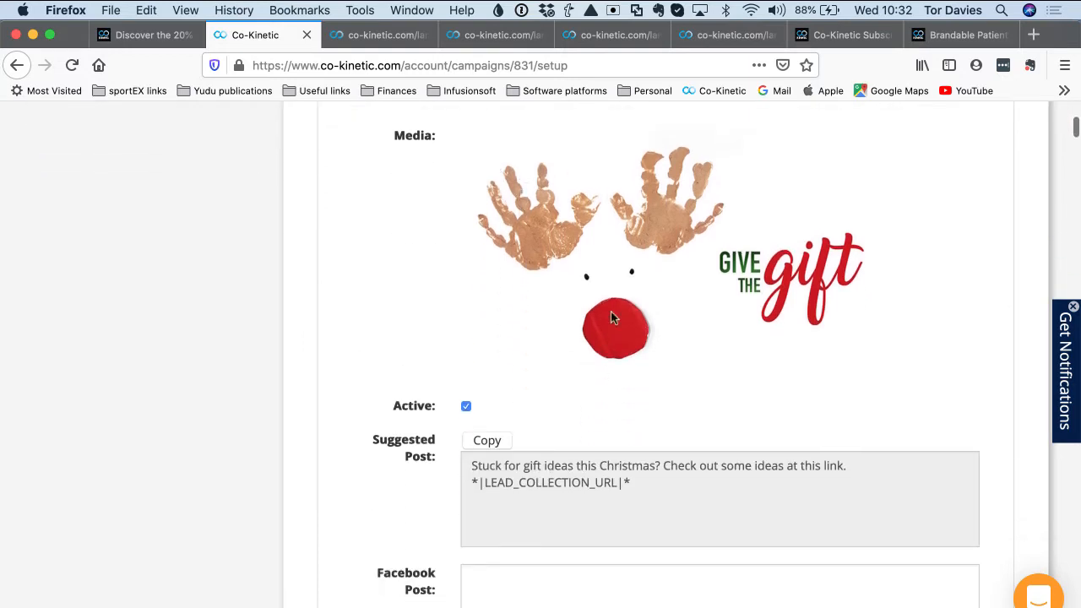
scroll(513, 357, down, 4)
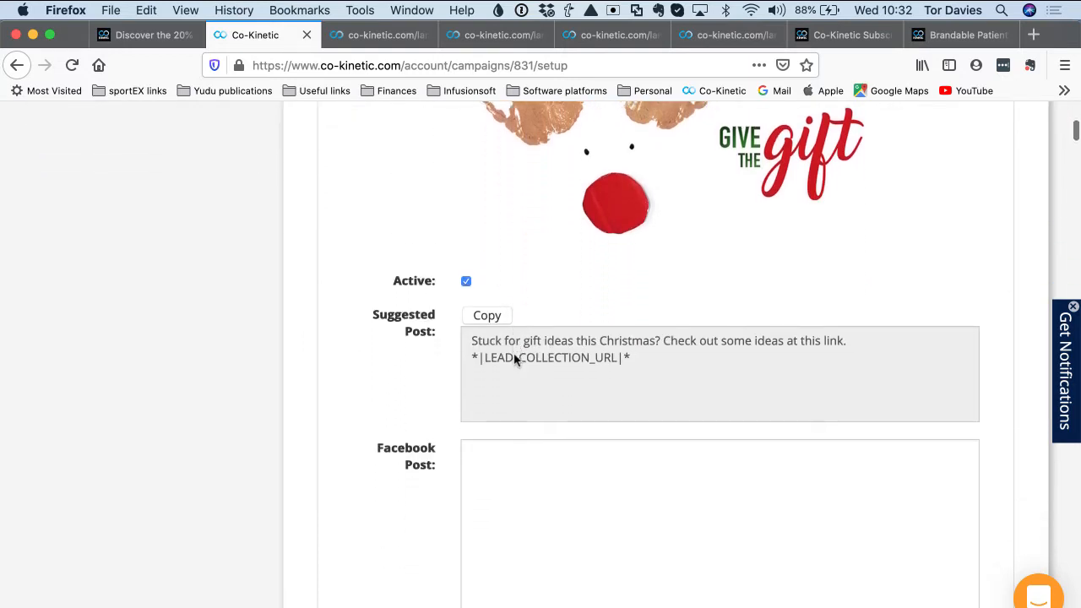
scroll(514, 357, down, 3)
scroll(514, 354, down, 4)
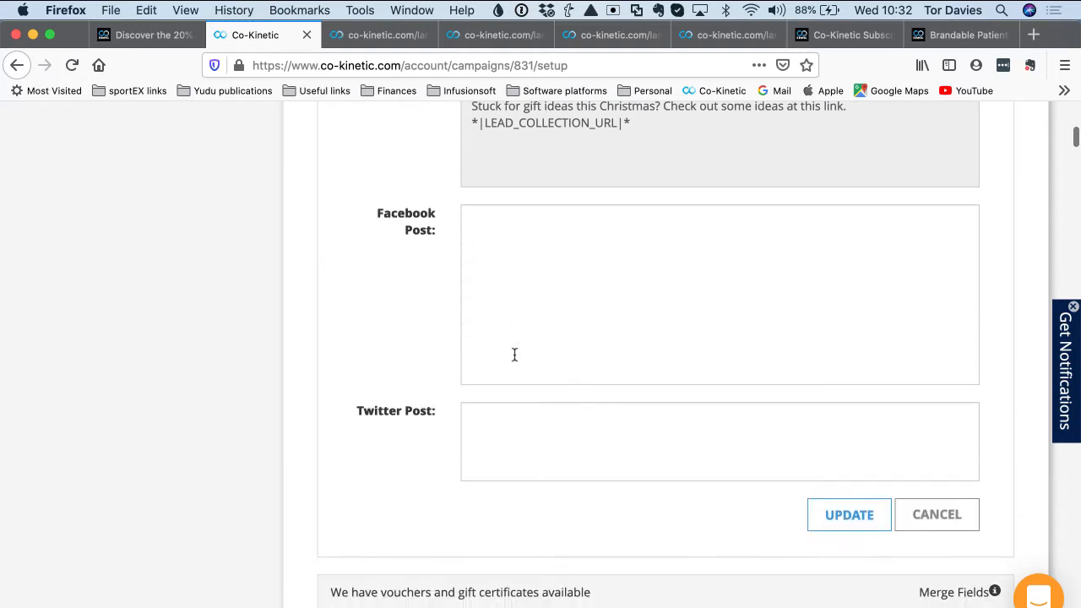
Review the images and suggested texts of the campaign's further social media posts, from the gift vouchers post to the gift certificates post
scroll(514, 354, down, 10)
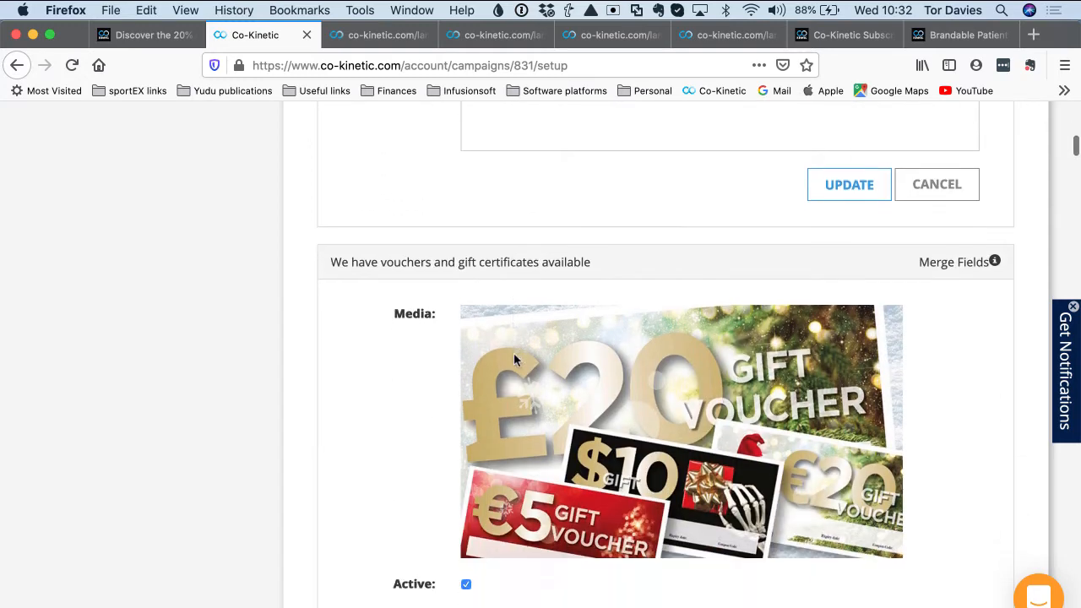
scroll(514, 359, down, 3)
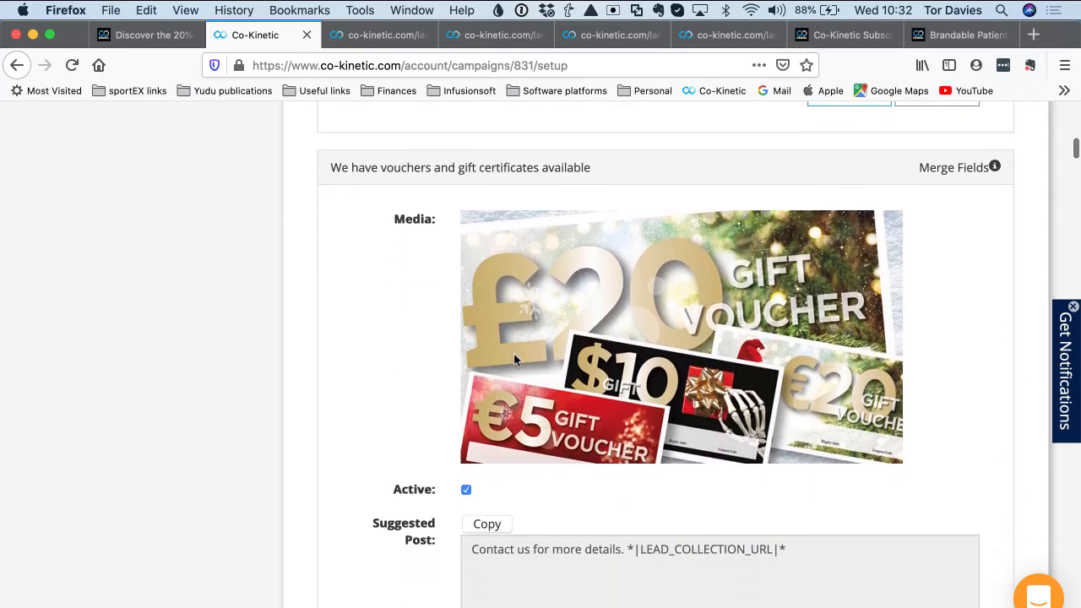
scroll(542, 240, down, 1)
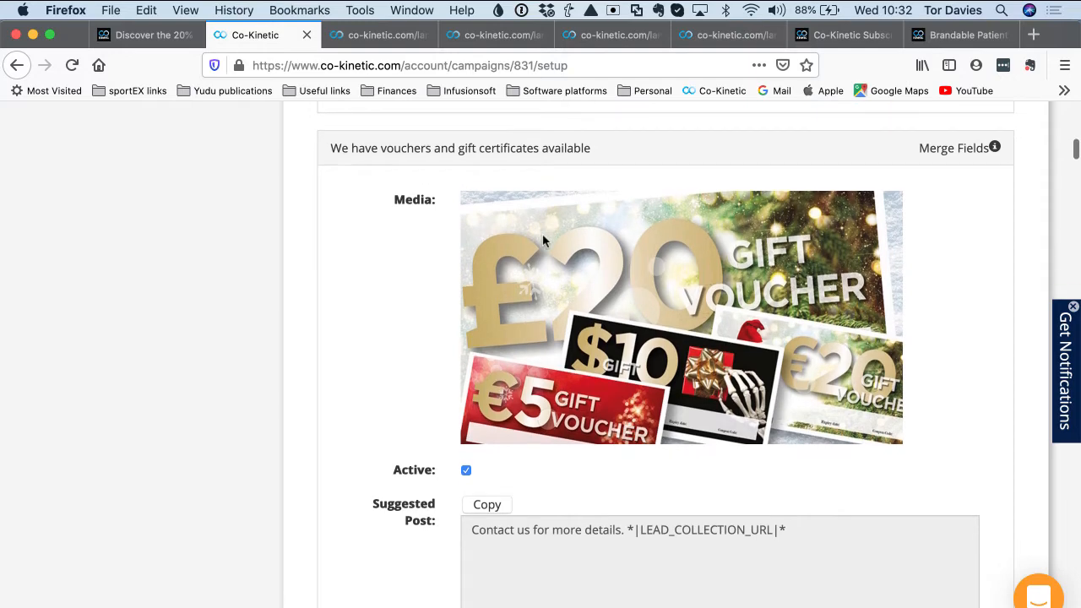
scroll(542, 240, down, 18)
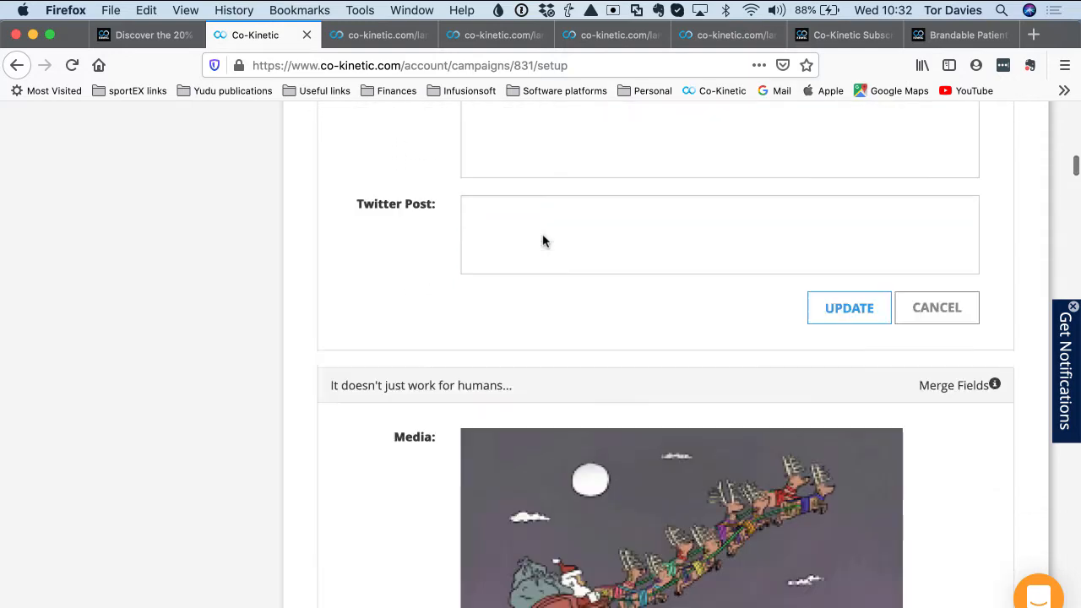
scroll(542, 241, down, 6)
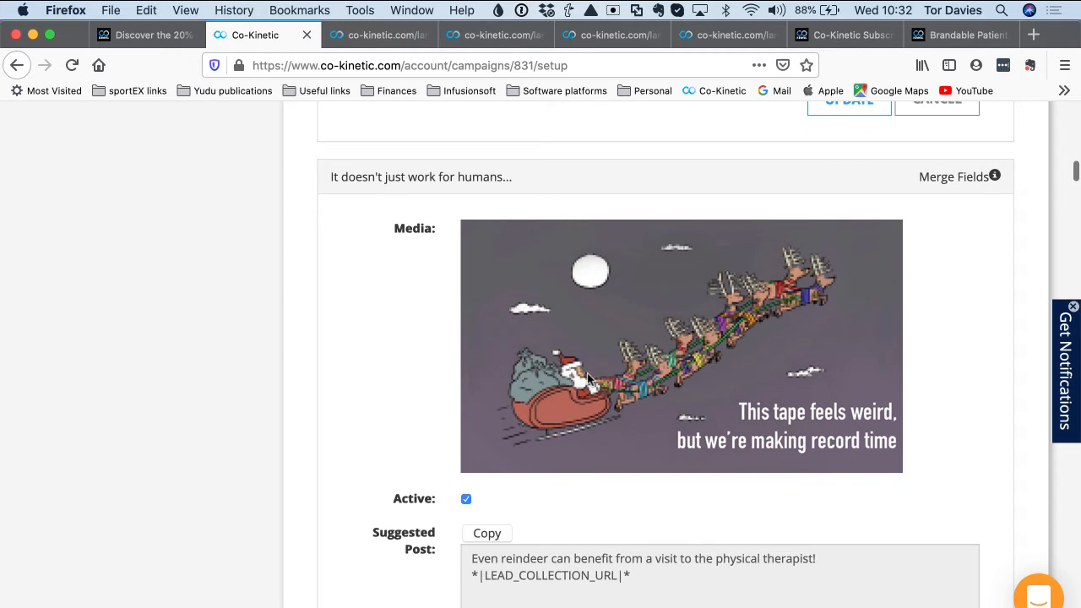
scroll(589, 380, down, 9)
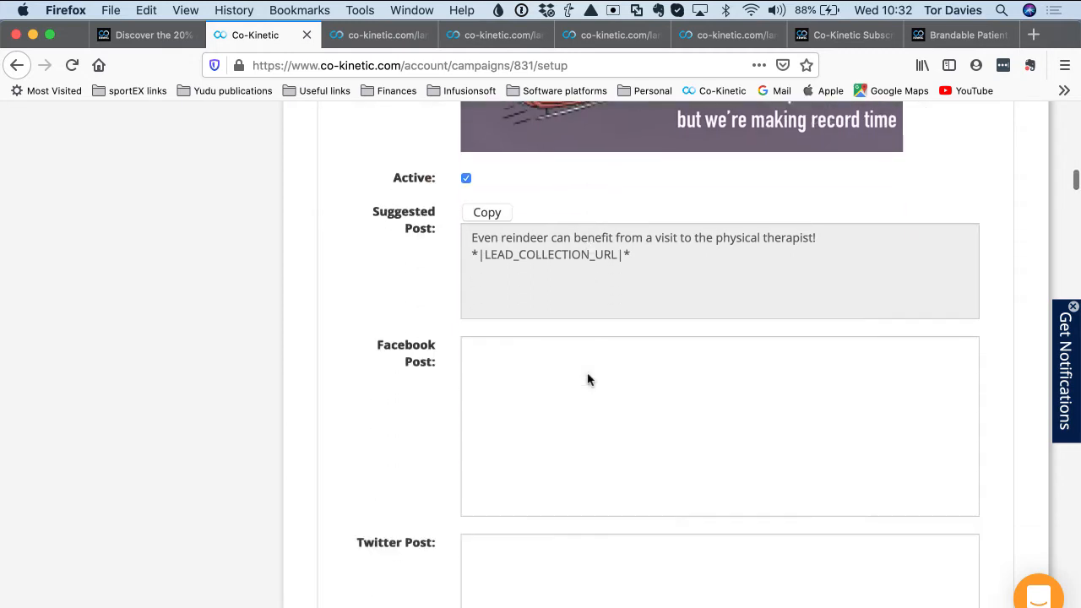
scroll(589, 380, down, 20)
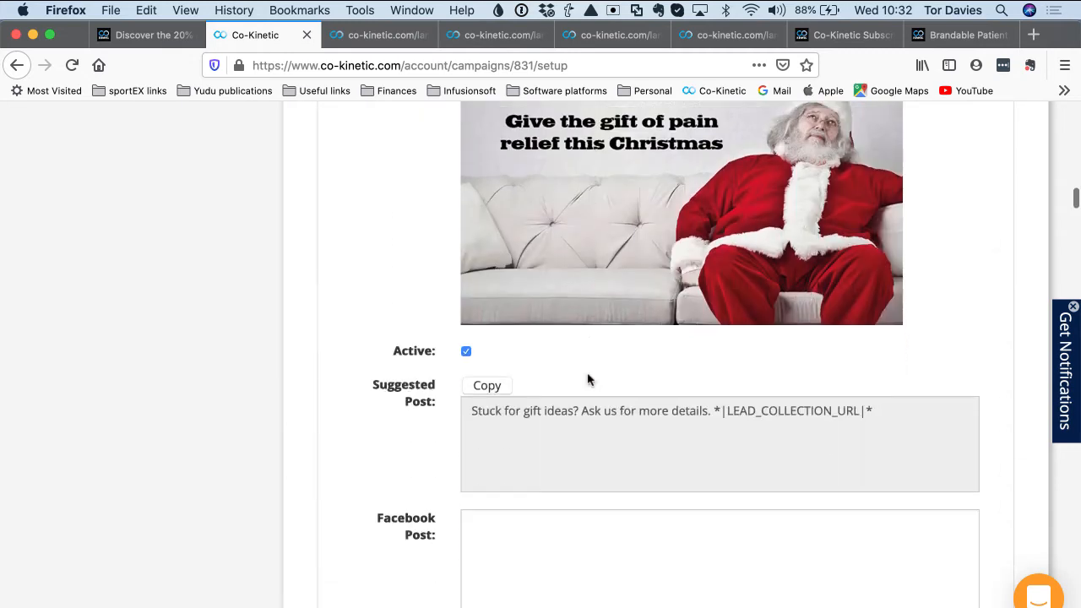
scroll(588, 380, down, 18)
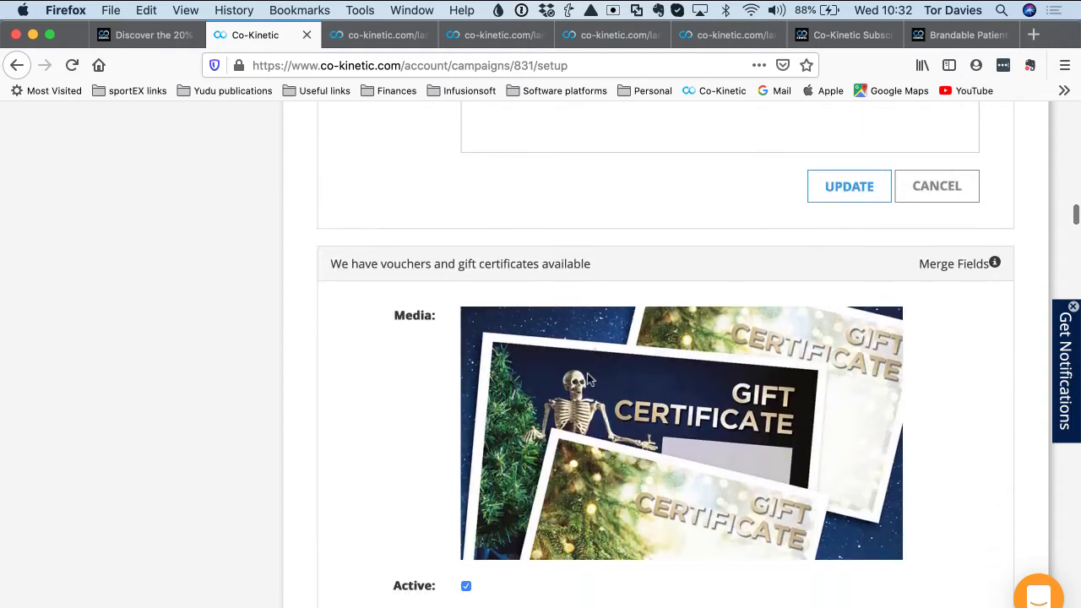
scroll(570, 425, down, 18)
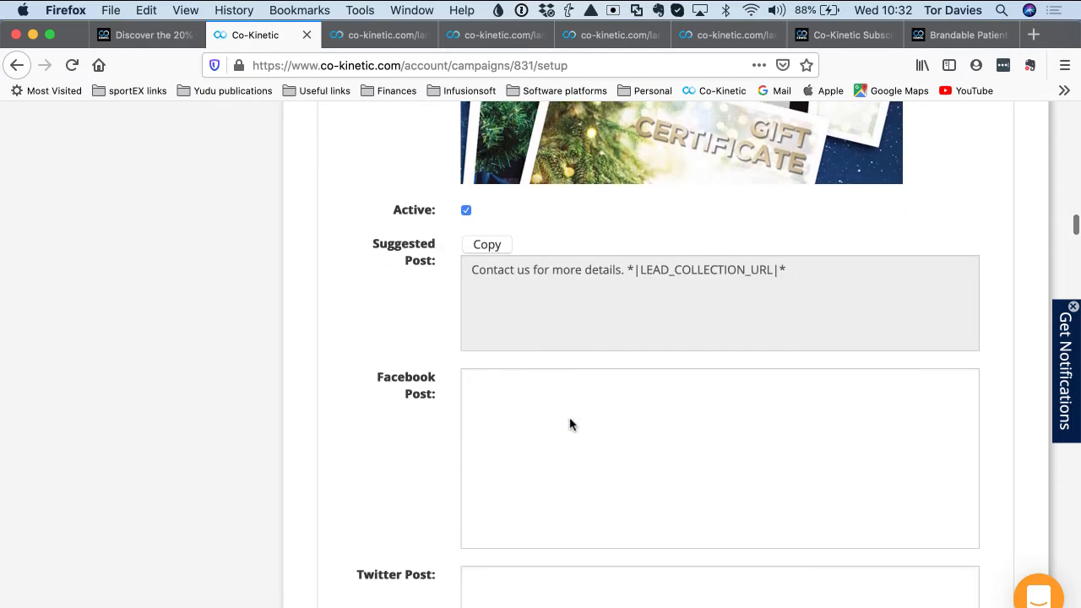
scroll(570, 425, down, 1)
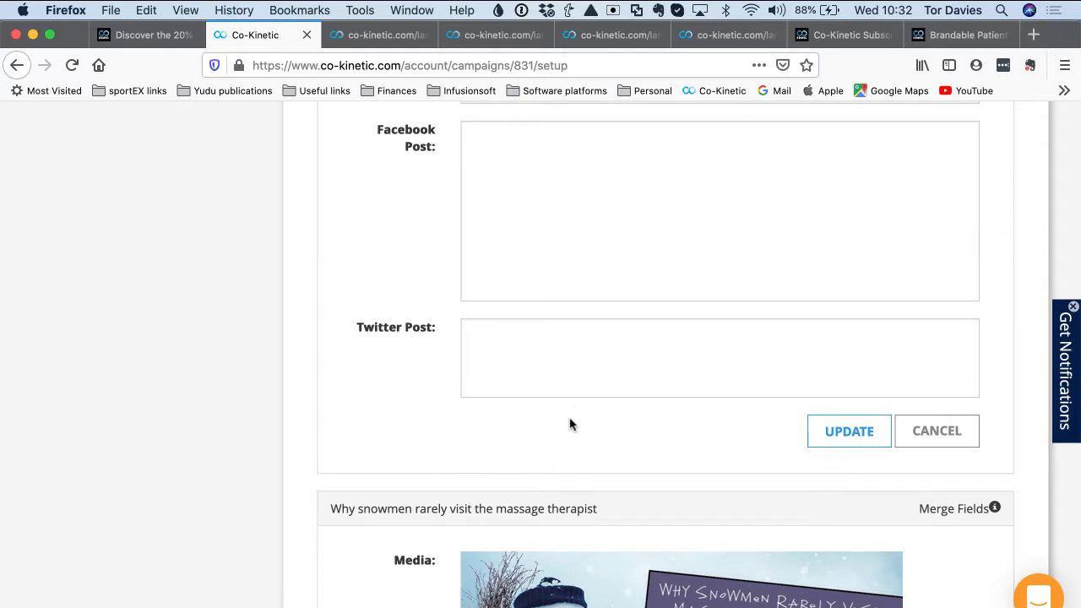
Review the campaign's snowmen cartoon, "What could be better after a hectic Christmas?" video and "My Card?" posts with their suggested texts
scroll(569, 424, down, 12)
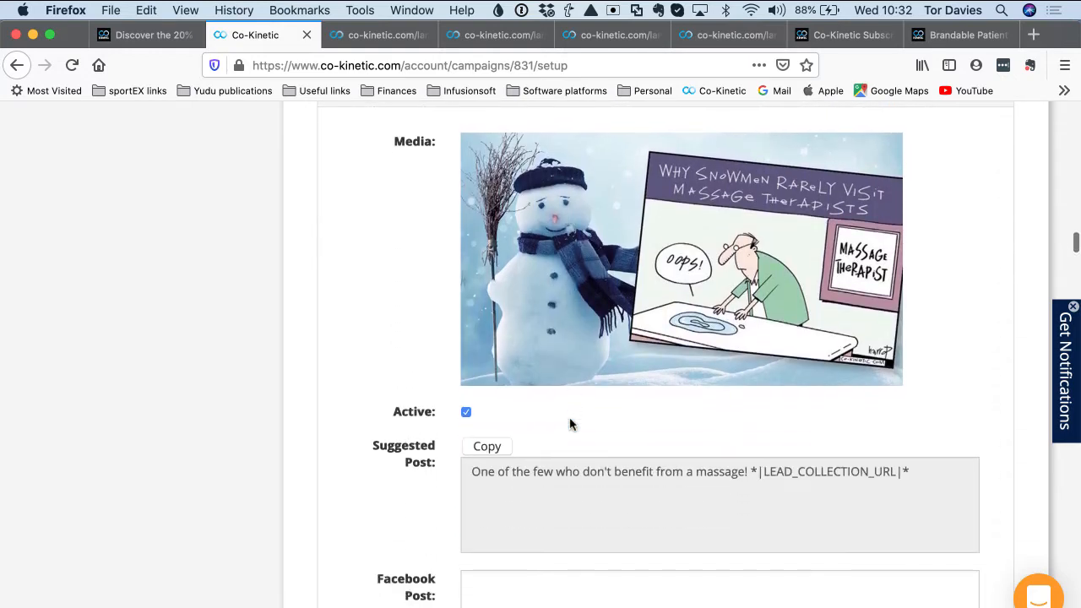
scroll(570, 425, down, 2)
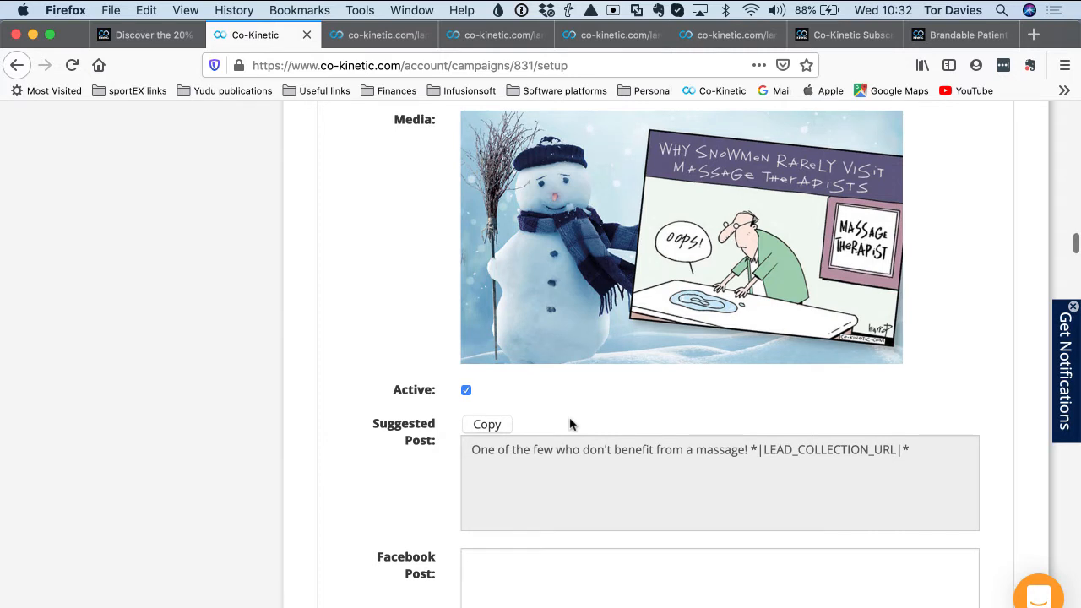
scroll(616, 334, down, 18)
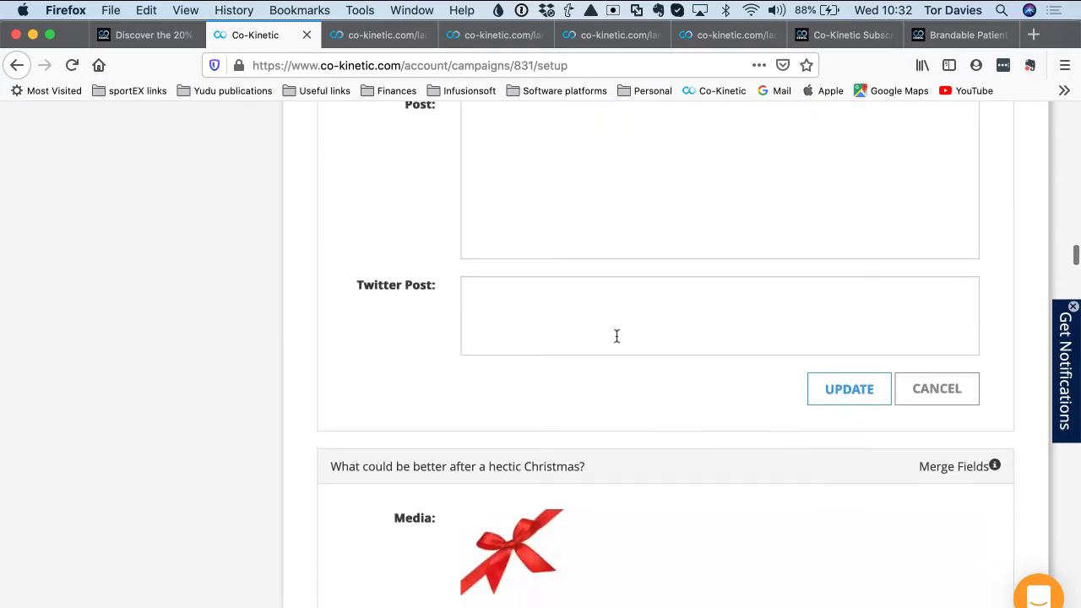
scroll(616, 336, down, 2)
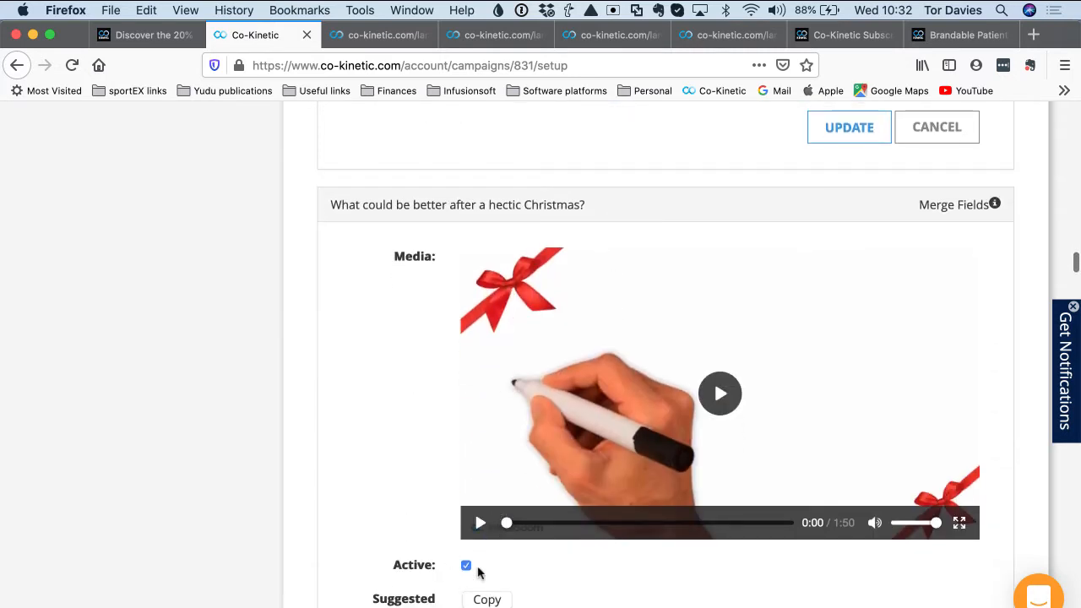
scroll(542, 508, down, 20)
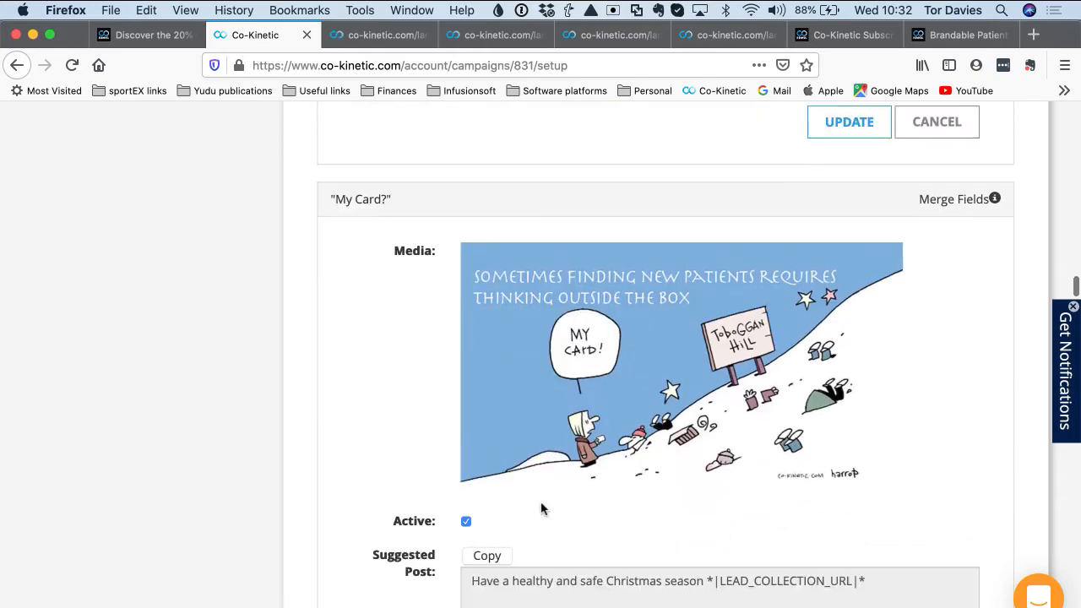
Review the profession-specific gift posts for physical therapy, physiotherapy, osteopathy, chiropractic and acupuncture, including their images and suggested texts
scroll(542, 508, down, 20)
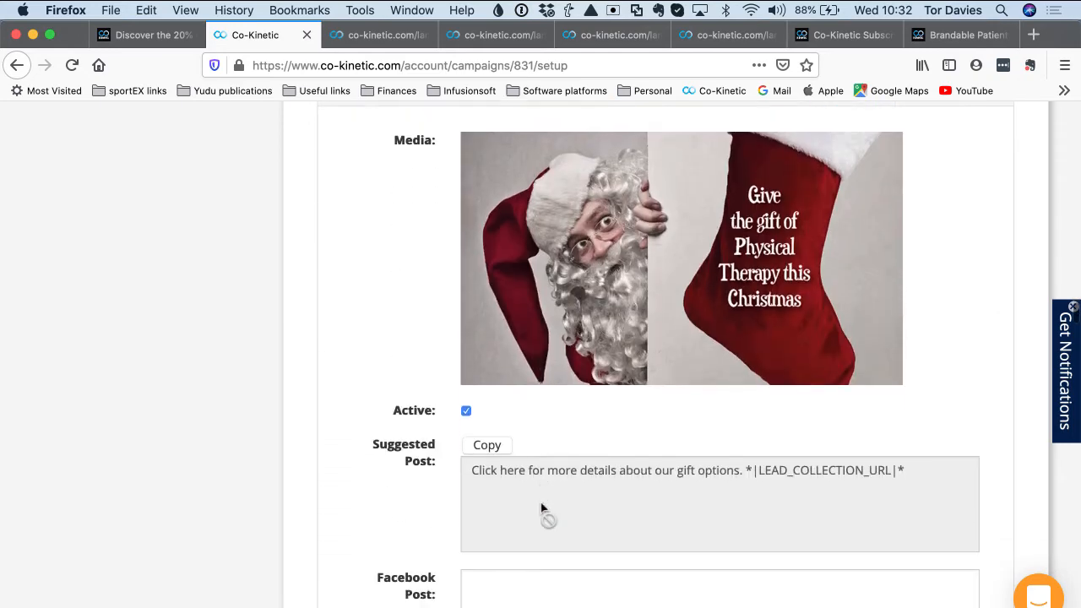
scroll(543, 509, down, 20)
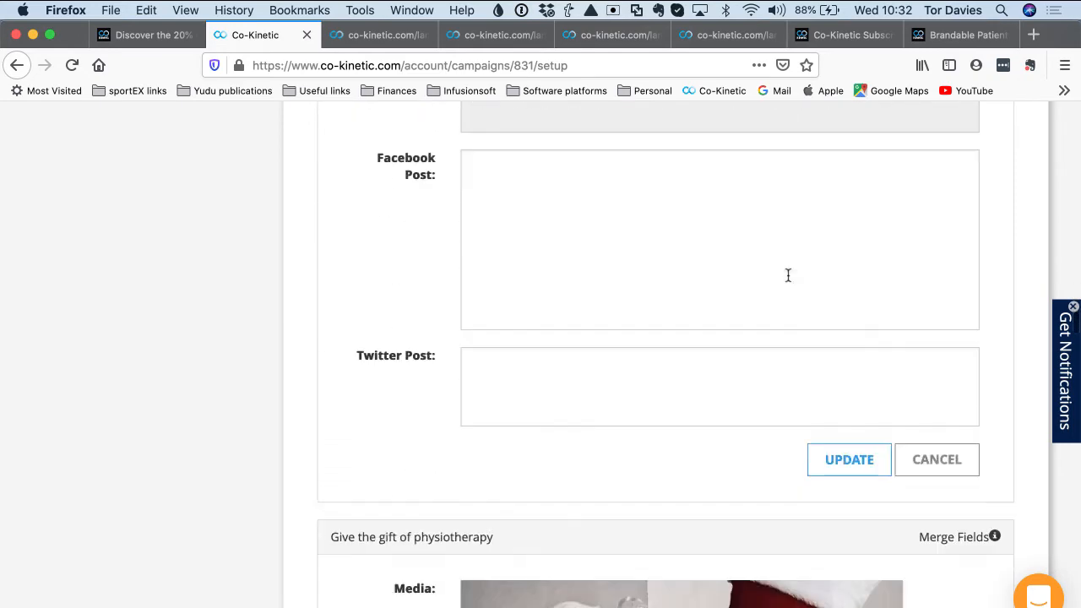
scroll(787, 275, down, 5)
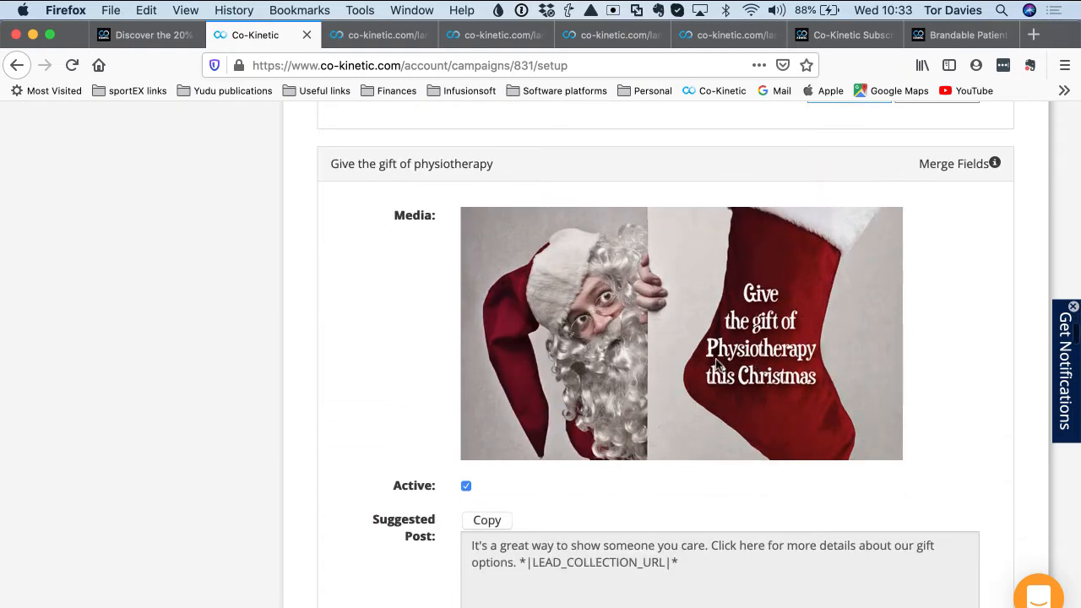
scroll(826, 359, down, 20)
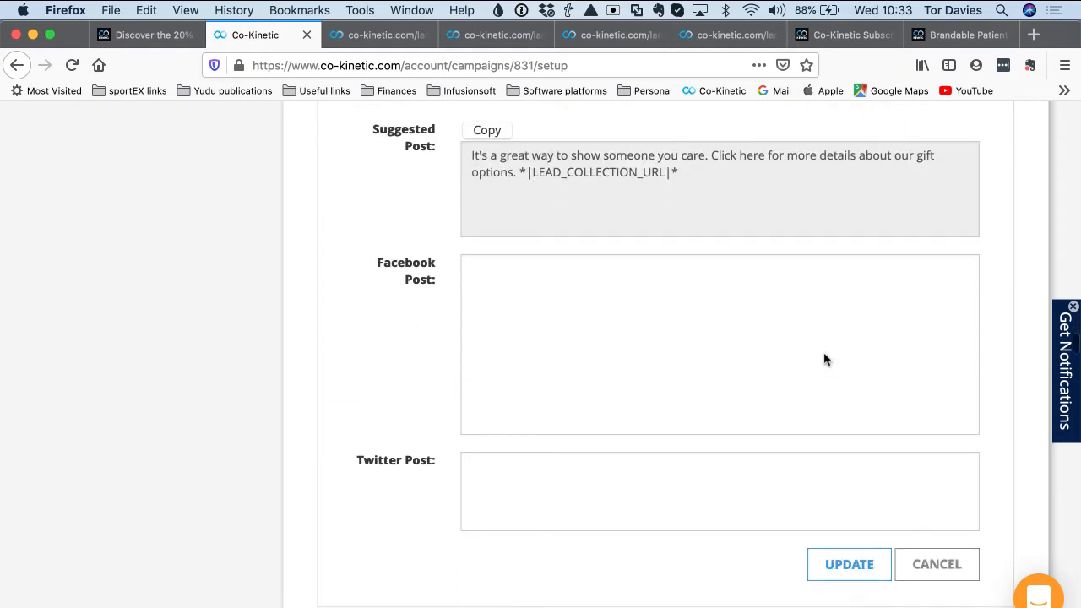
scroll(785, 479, down, 20)
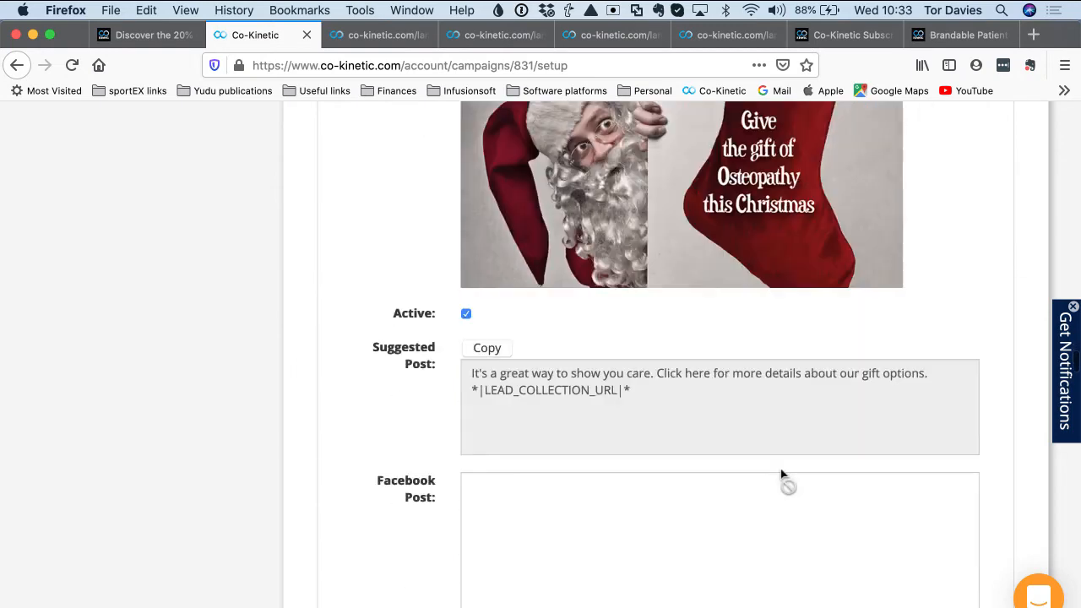
scroll(781, 475, down, 20)
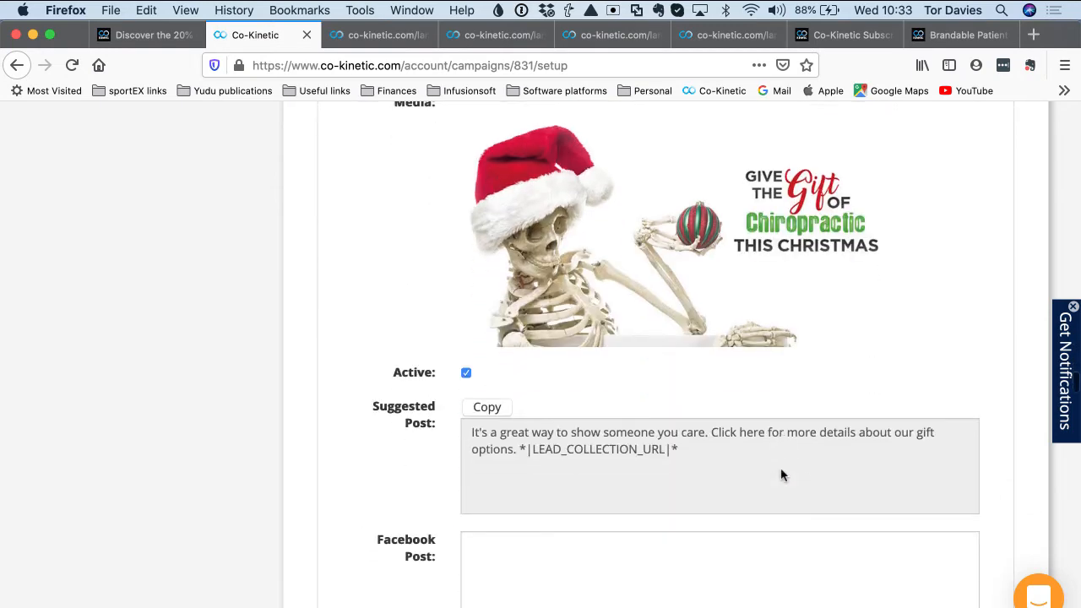
scroll(780, 475, down, 4)
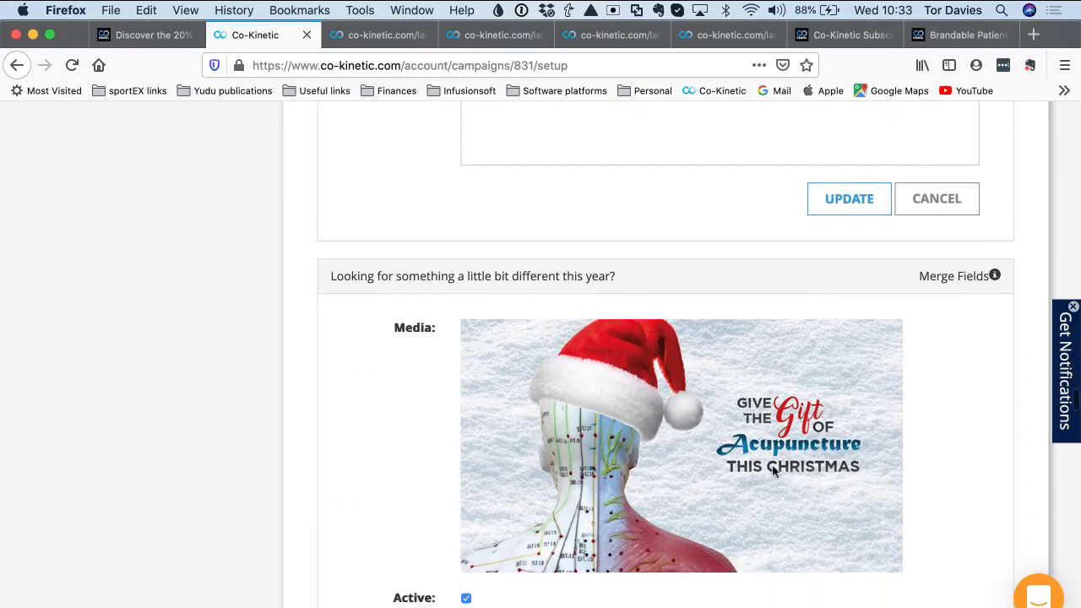
scroll(700, 514, down, 18)
scroll(700, 514, down, 20)
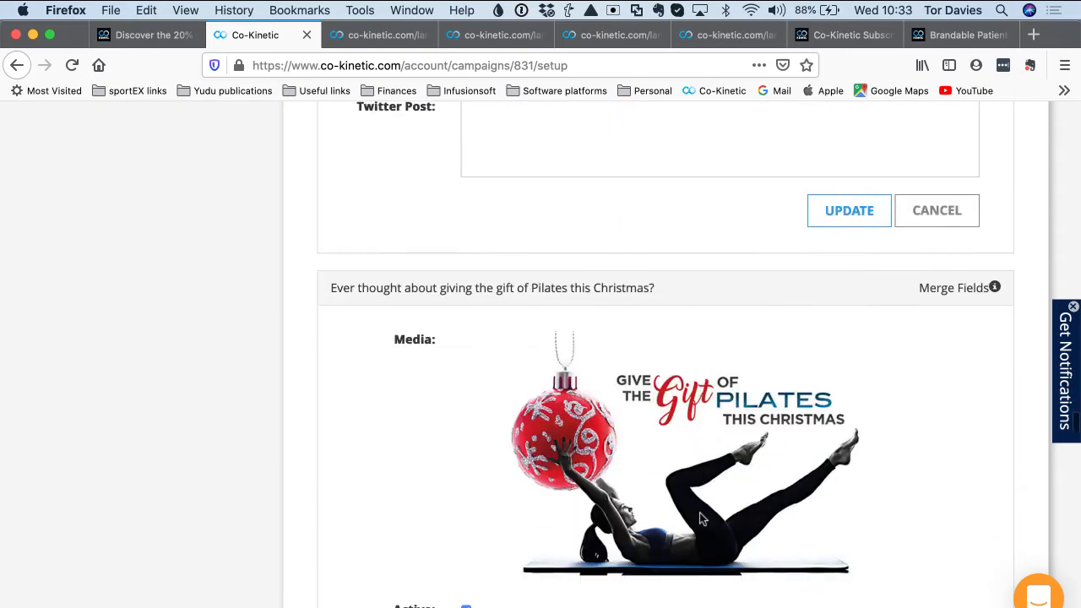
Examine the Pilates post's suggested text and Active setting, and review the massage, winter season and road to recovery posts
scroll(700, 514, down, 3)
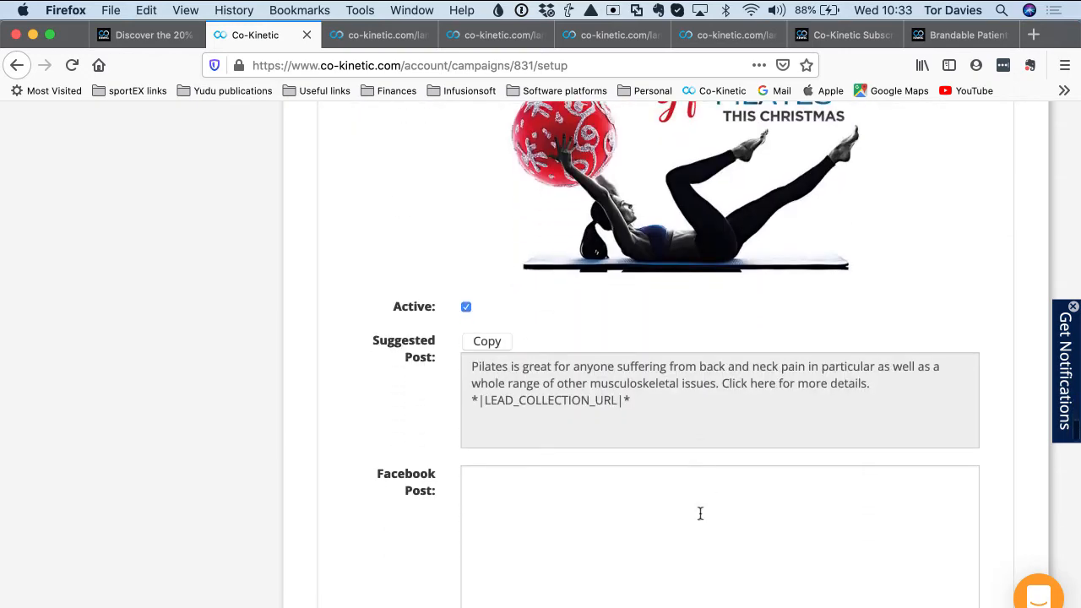
scroll(700, 516, up, 4)
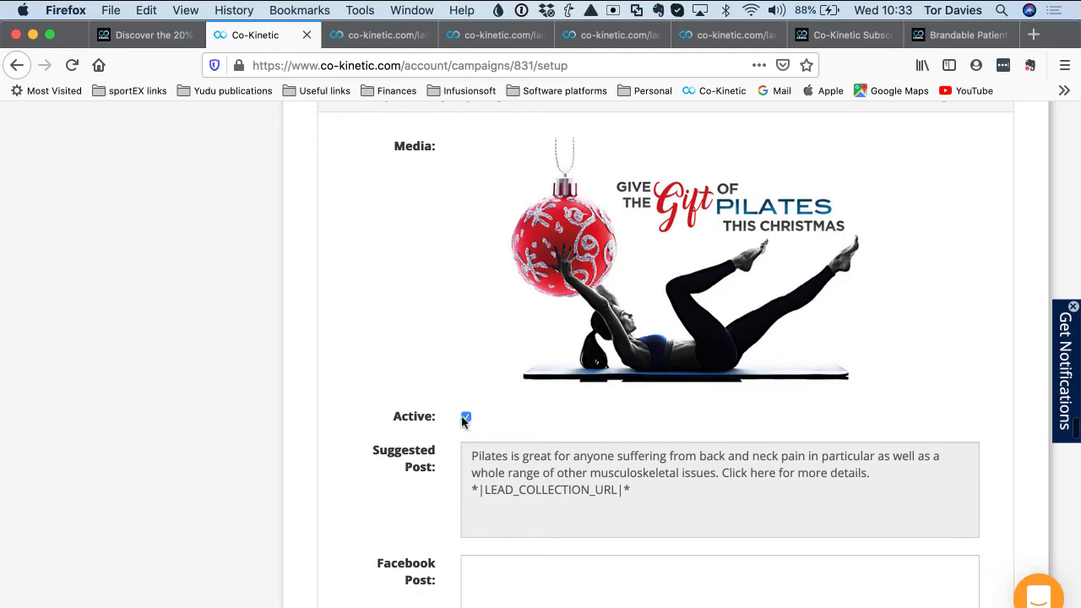
scroll(515, 426, down, 10)
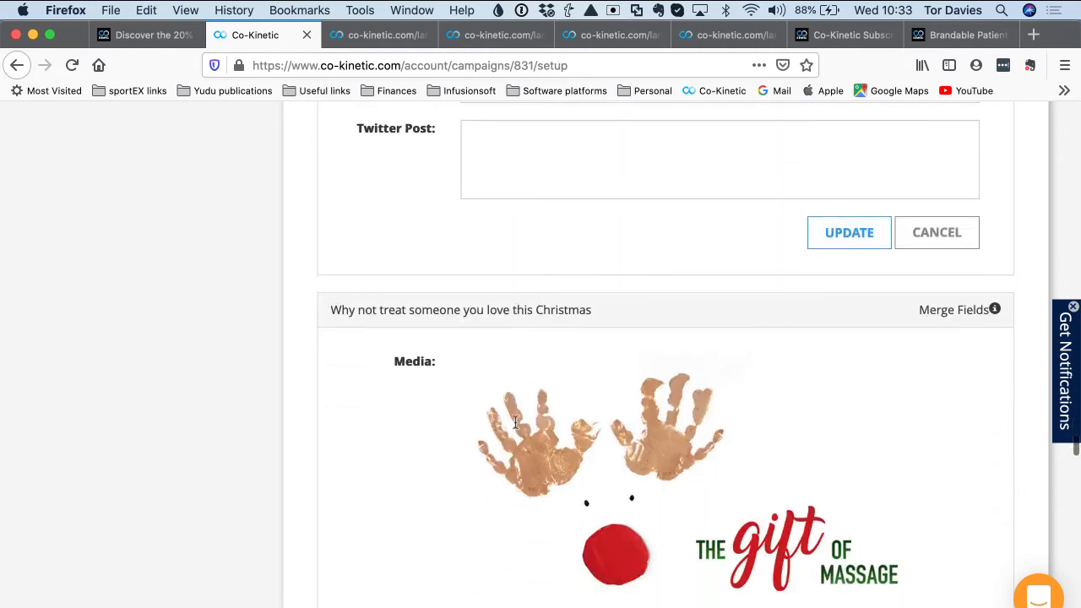
scroll(515, 425, down, 10)
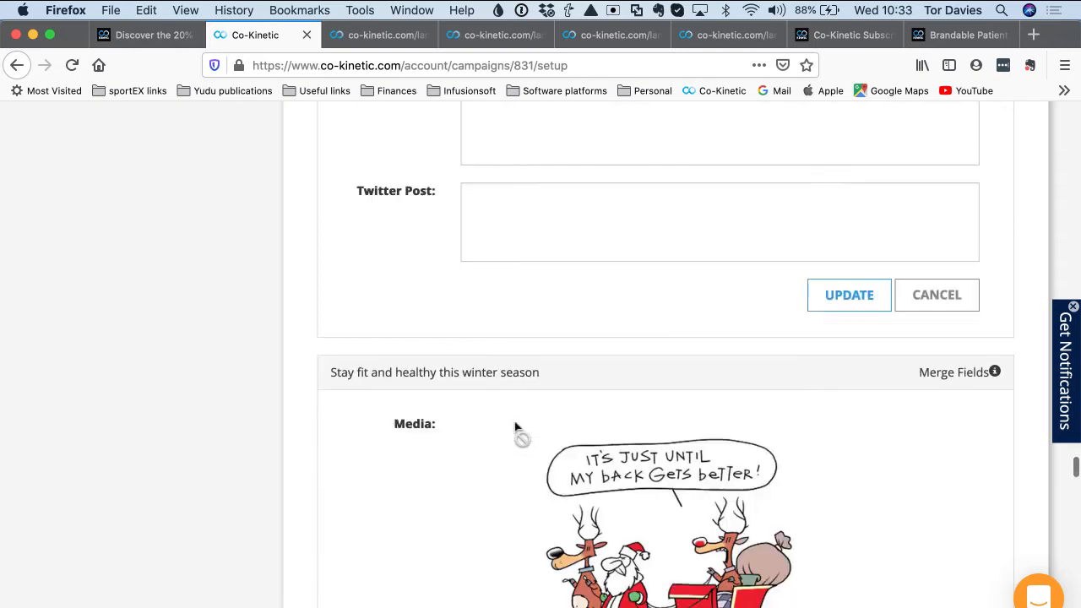
scroll(515, 425, down, 20)
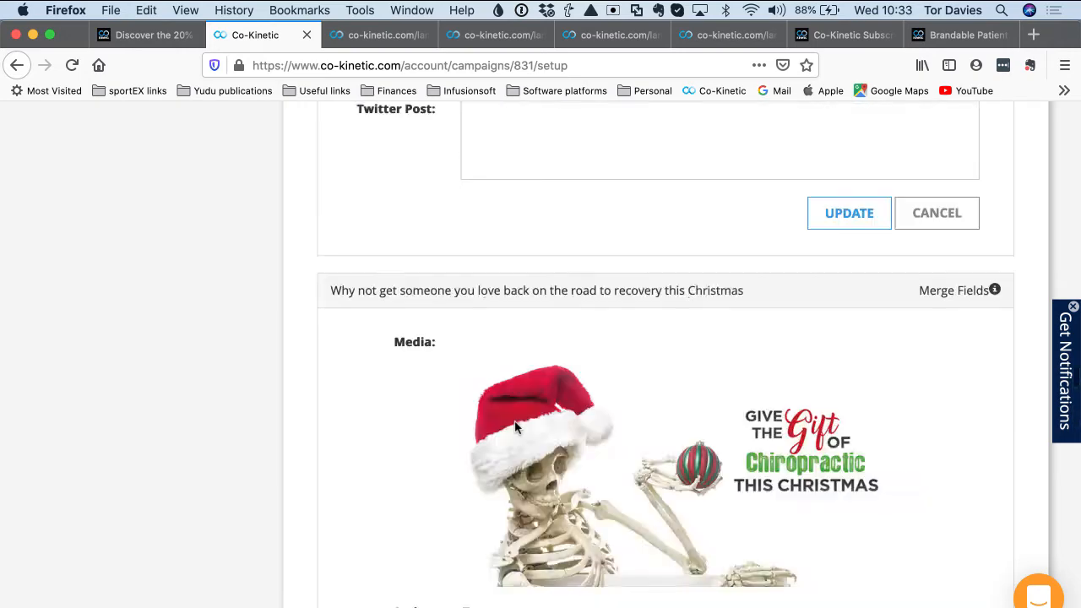
Open the Christmas Beach Theme campaign's landing page settings and display the heading fields
scroll(514, 425, up, 20)
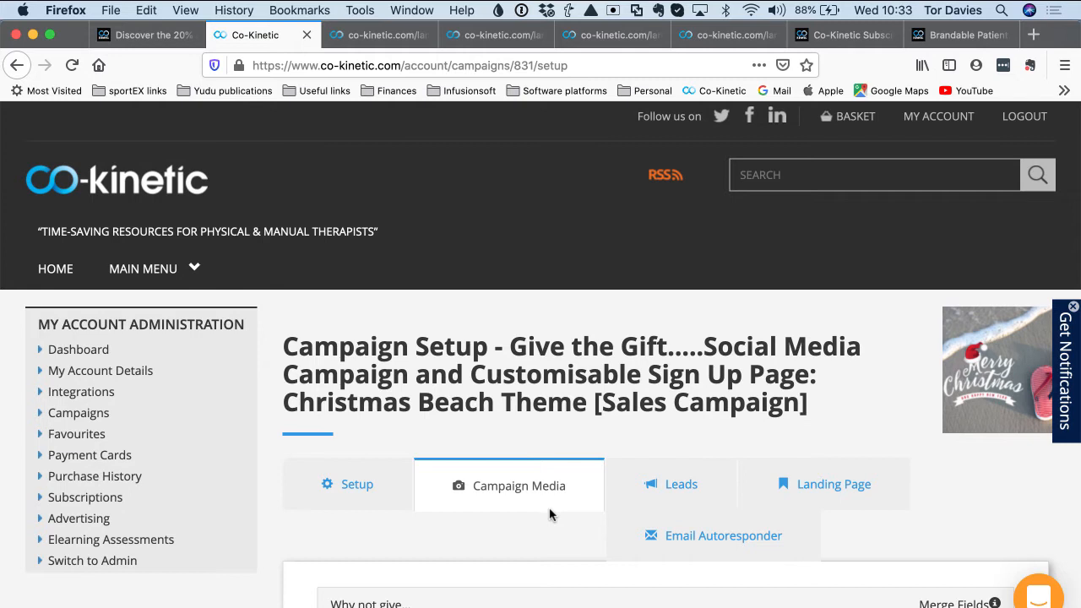
scroll(543, 399, down, 2)
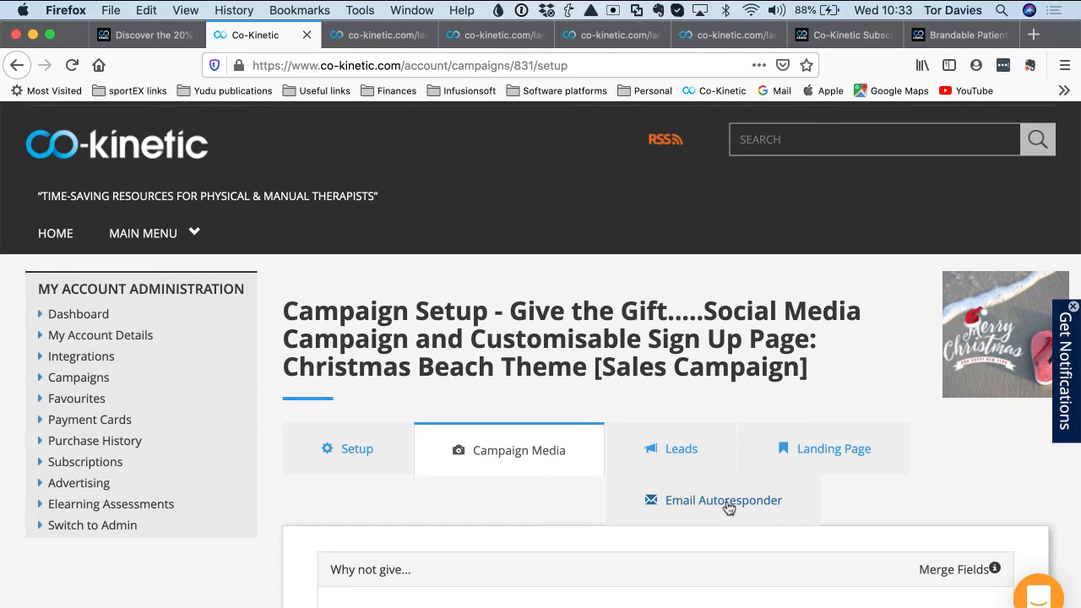
click(806, 452)
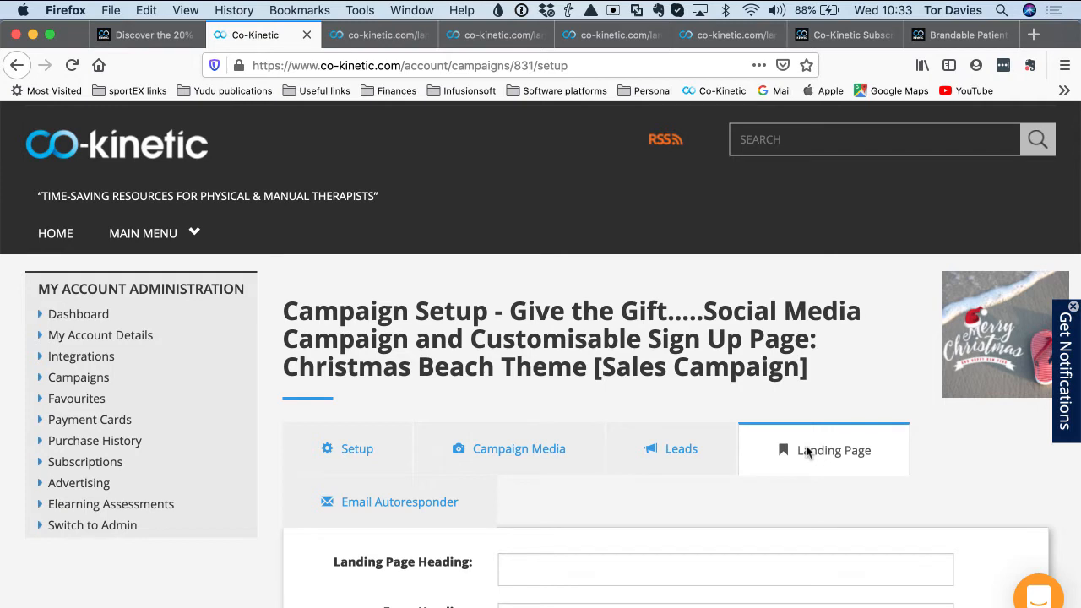
scroll(806, 452, down, 5)
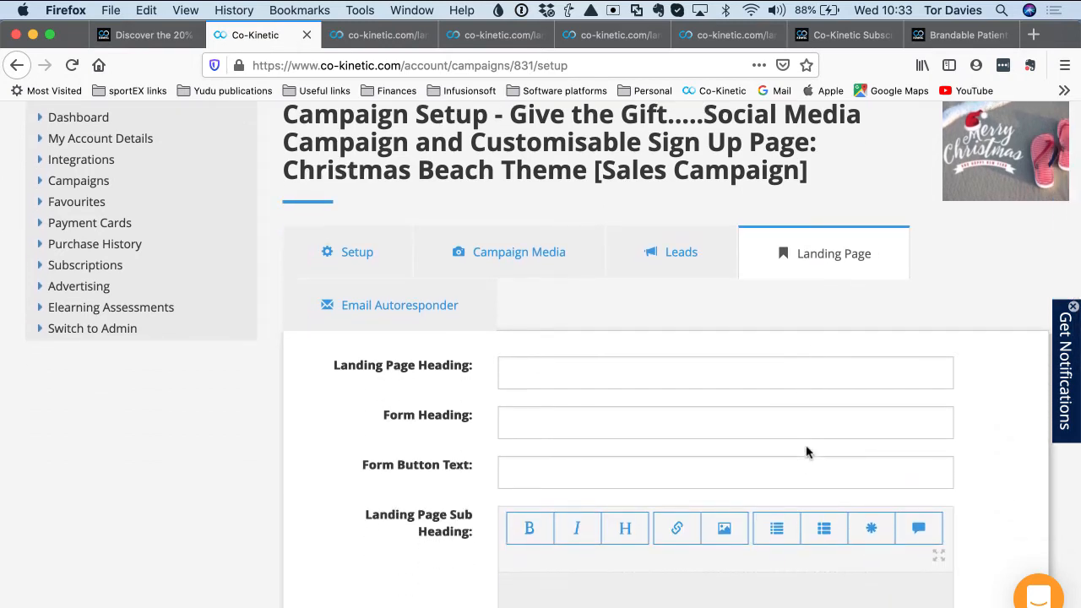
Set the landing page heading to "Add your amazing offer here" and check the headline on the already open landing page
click(517, 365)
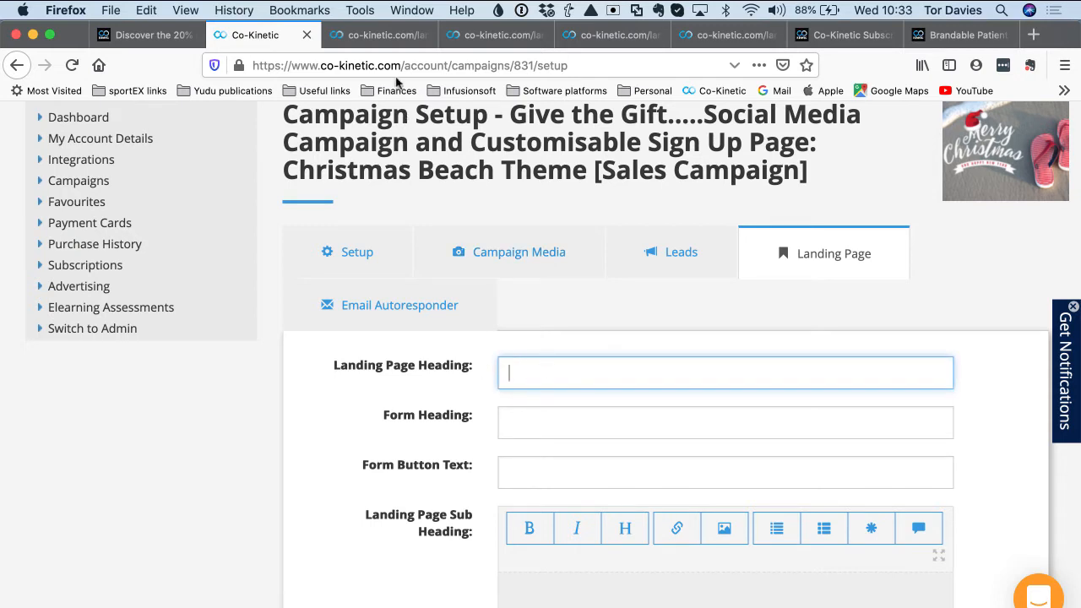
scroll(497, 267, up, 1)
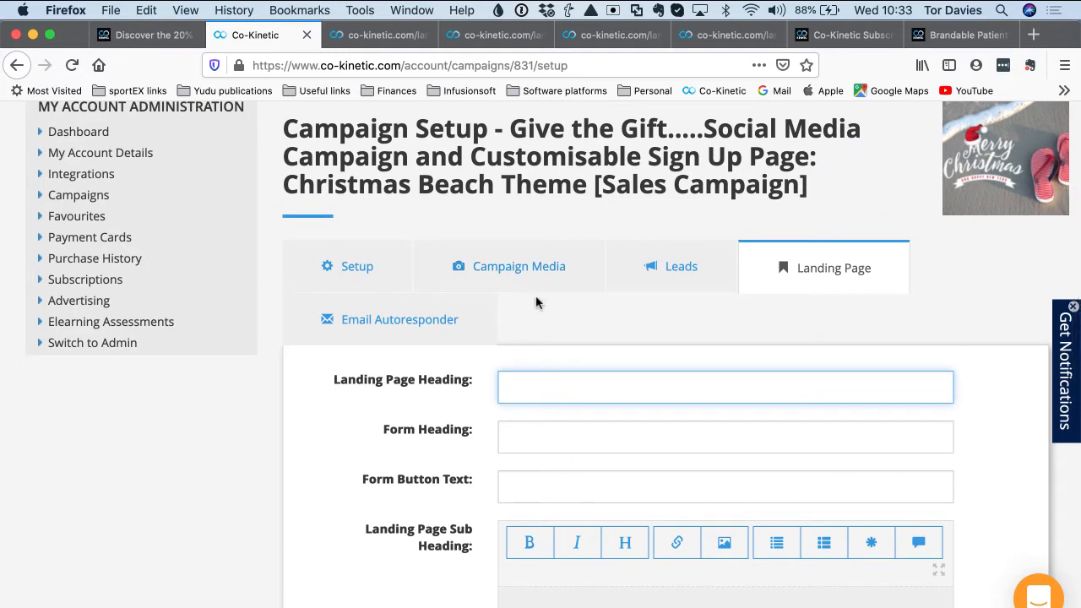
text(Add your amazing offer here)
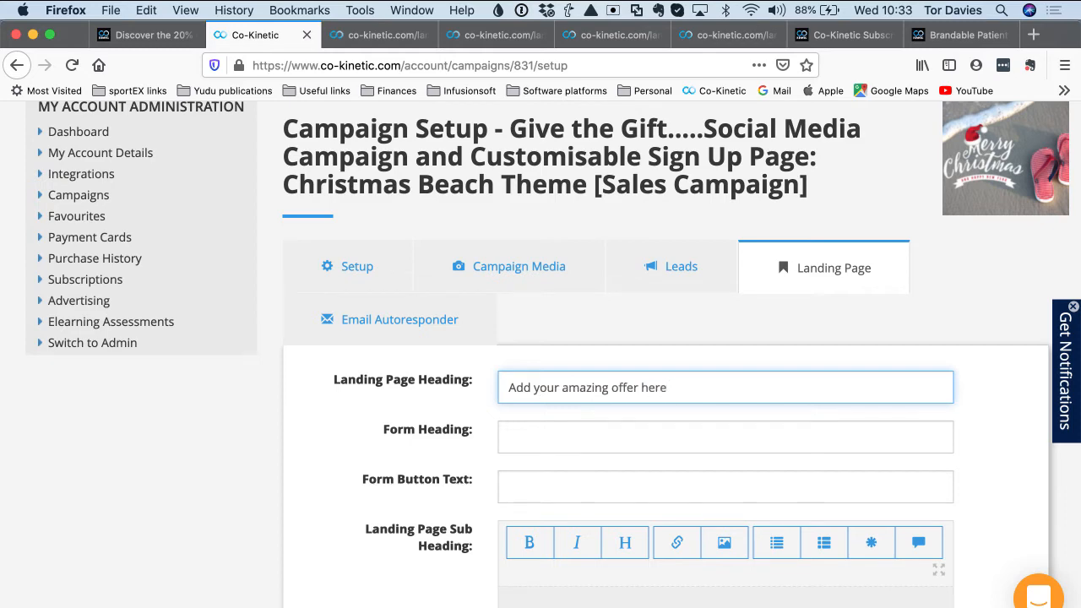
scroll(540, 354, down, 2)
scroll(540, 354, up, 3)
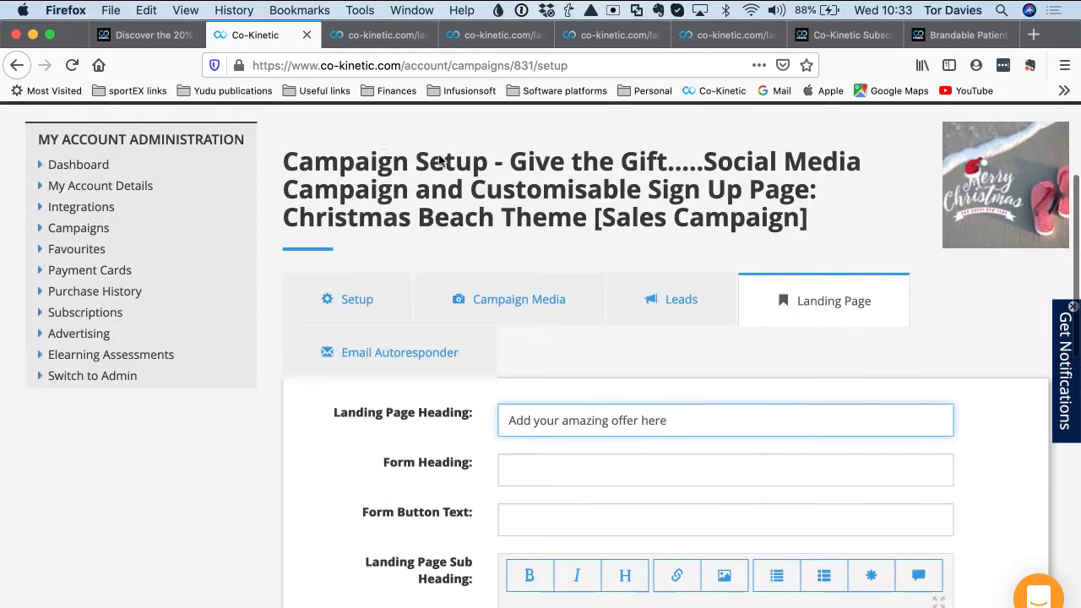
click(380, 38)
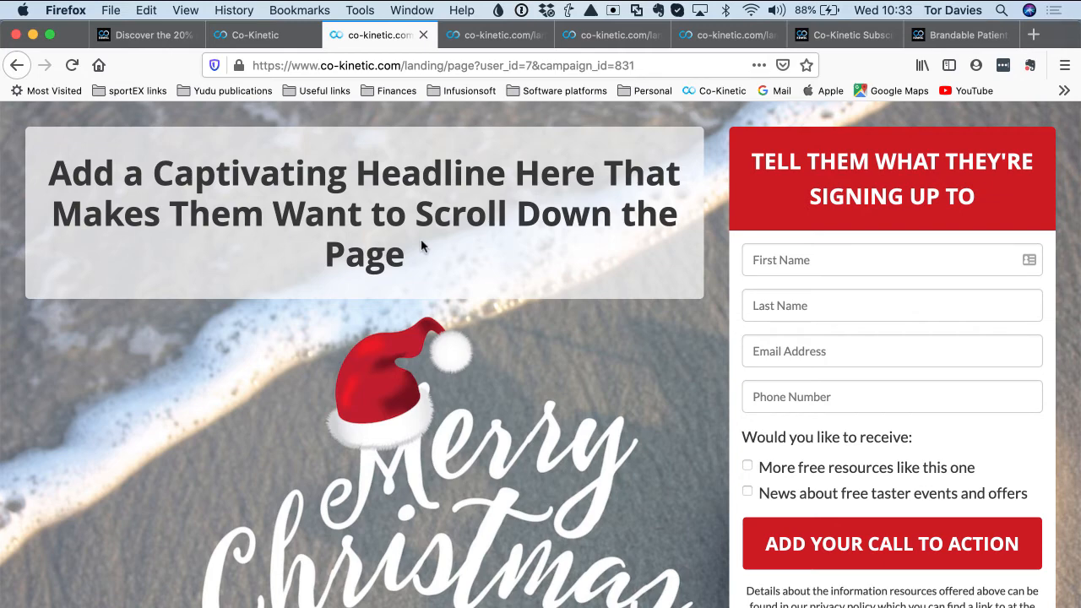
click(264, 35)
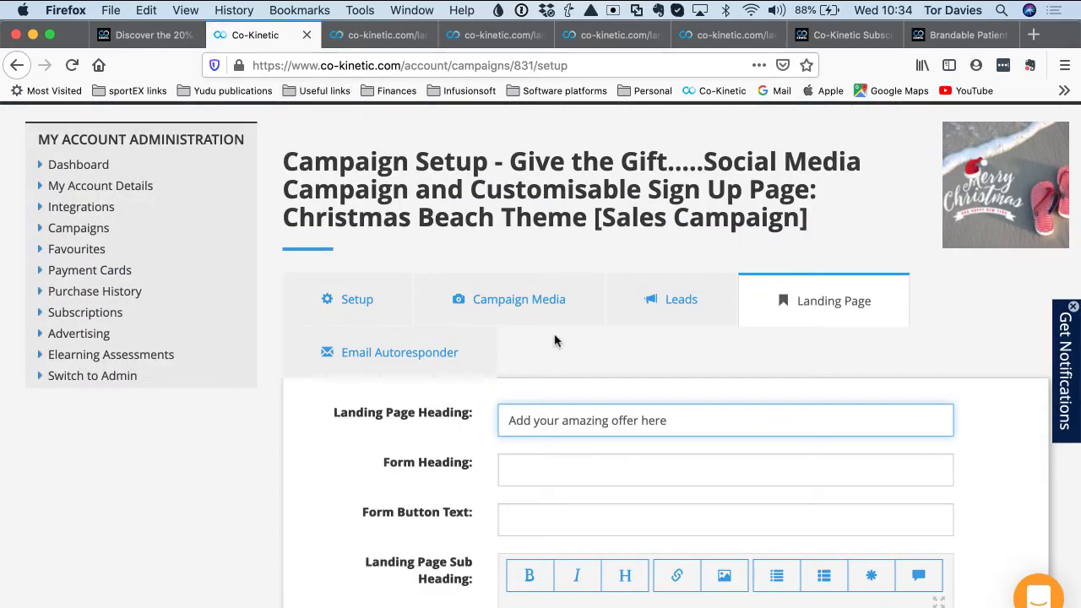
Save the campaign's landing page details, leaving the call to action type as Submit Form
scroll(555, 340, down, 2)
scroll(486, 391, down, 5)
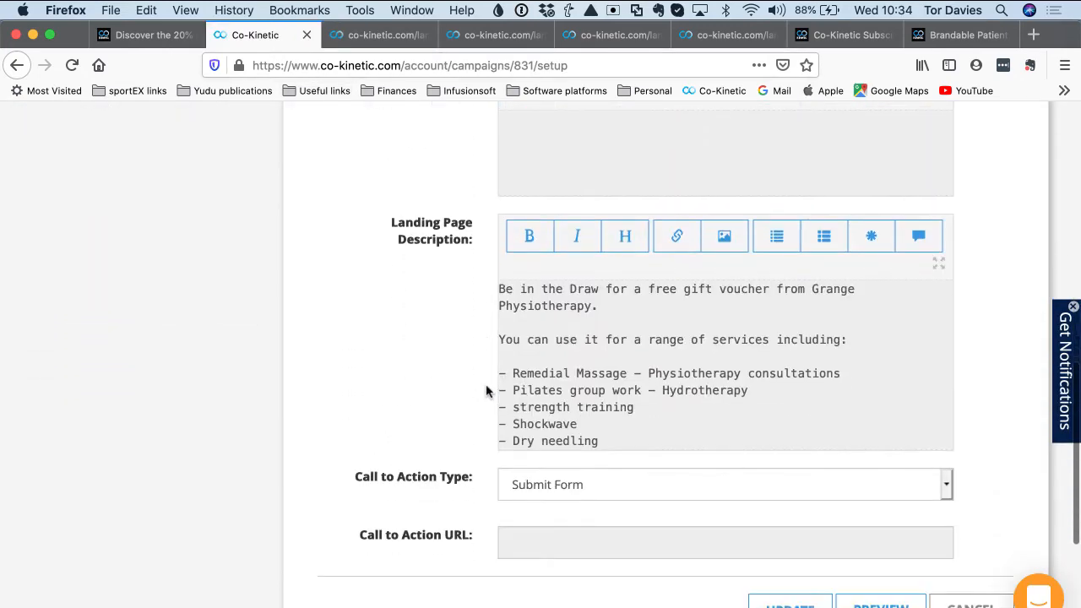
scroll(487, 391, down, 2)
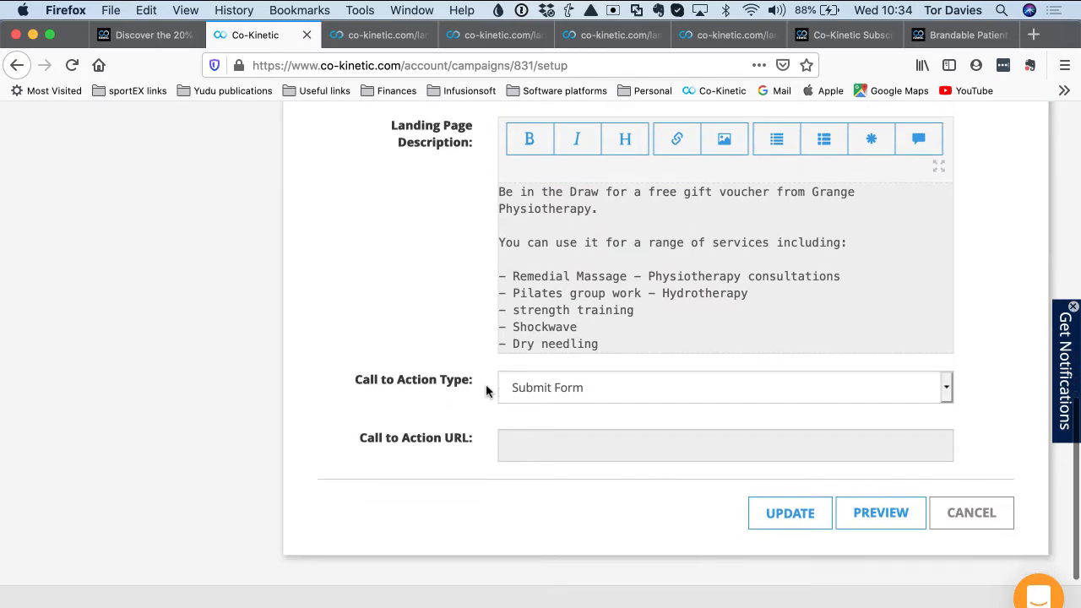
click(777, 517)
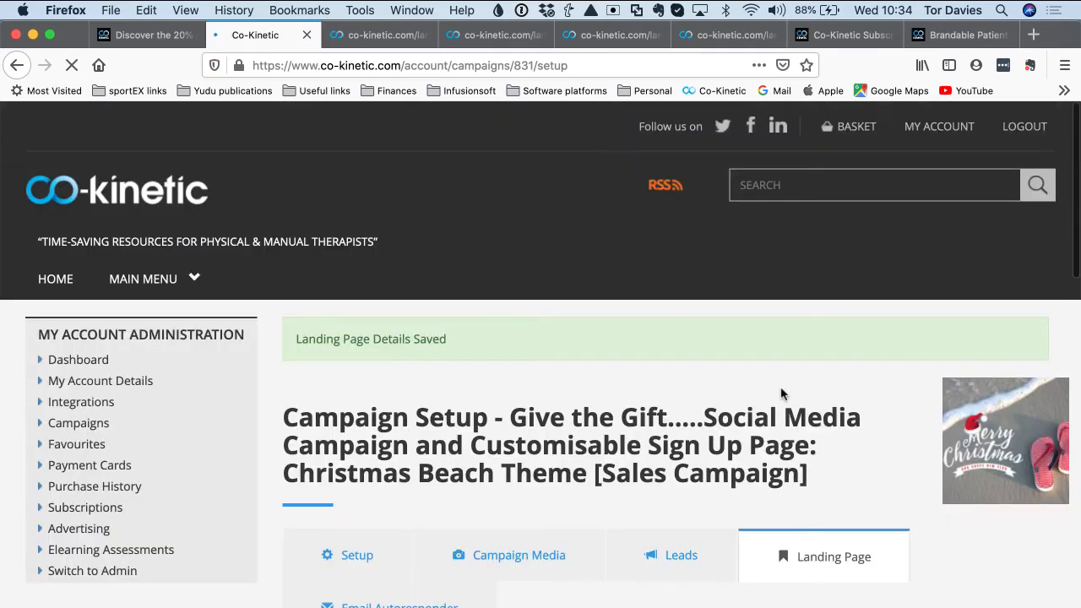
Preview the Christmas Beach Theme landing page and examine its headline, sign-up form, call to action, sub heading and promotion text
scroll(780, 387, down, 10)
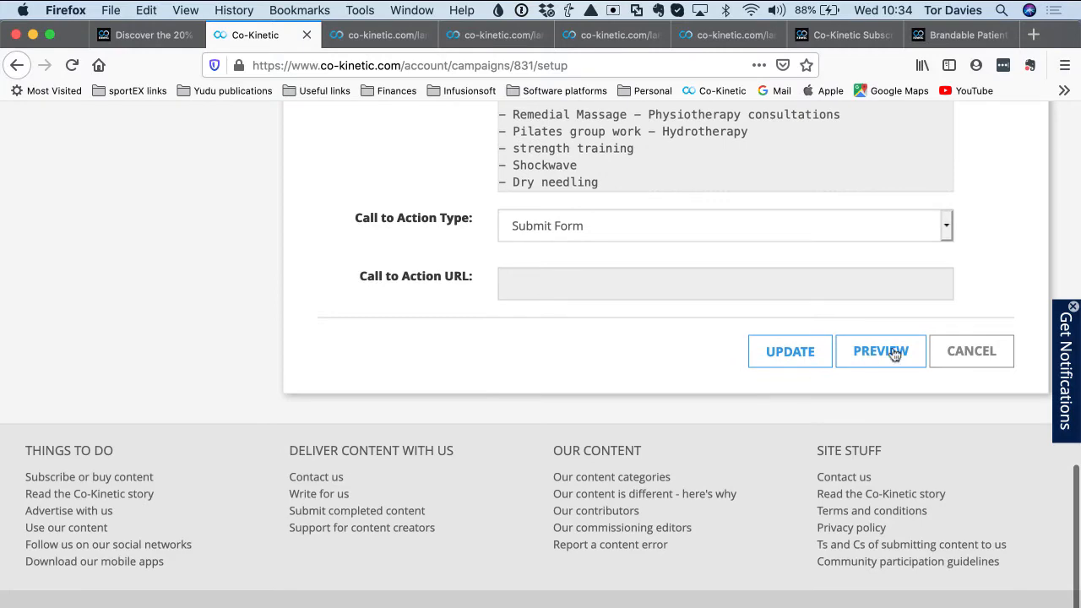
click(894, 355)
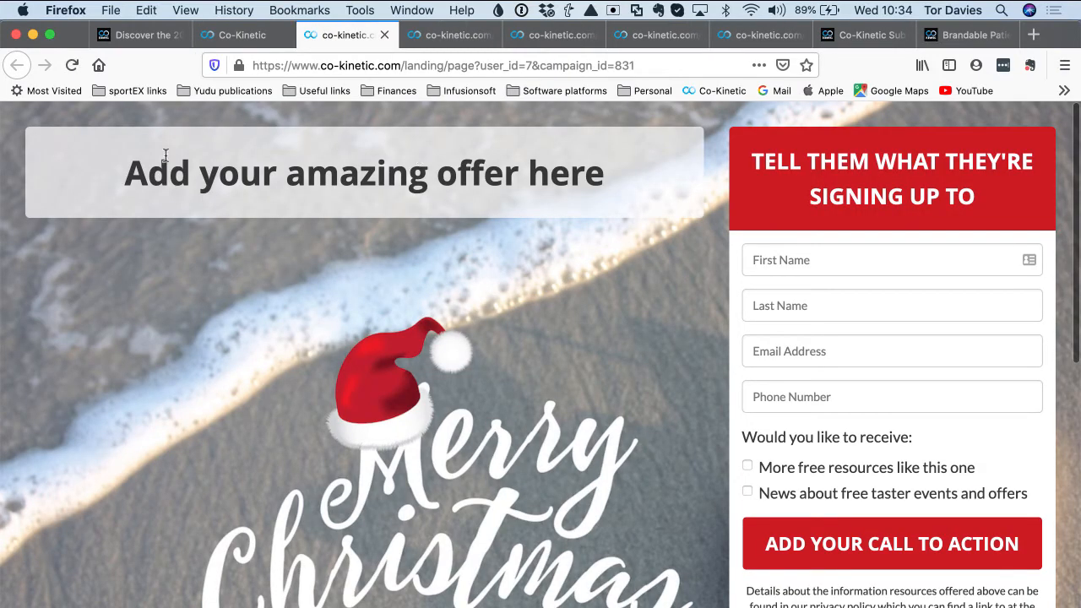
scroll(470, 179, down, 1)
scroll(470, 179, up, 1)
scroll(848, 177, down, 3)
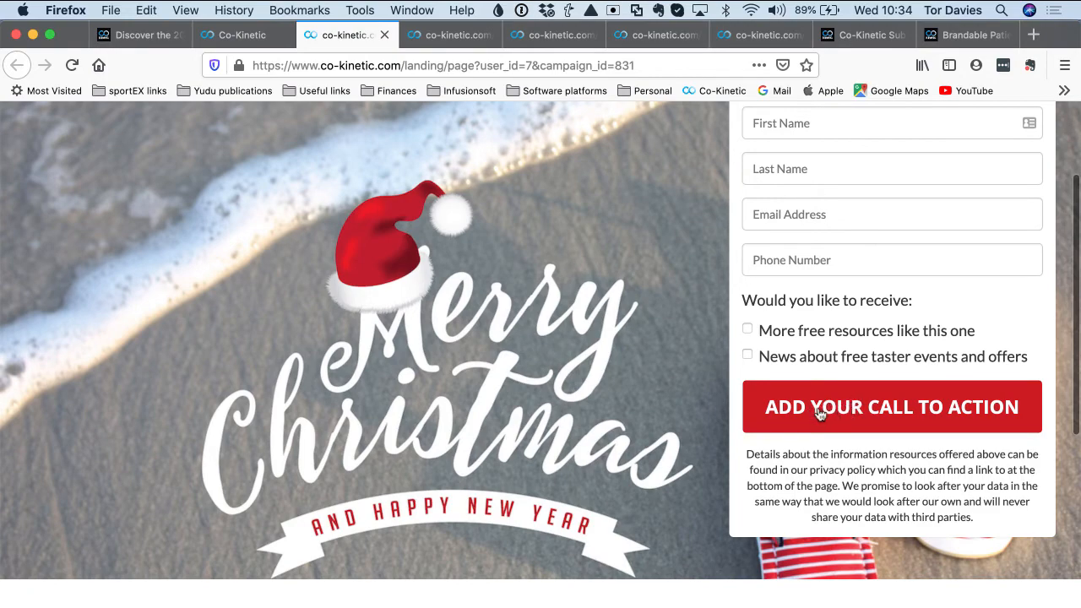
scroll(637, 376, down, 6)
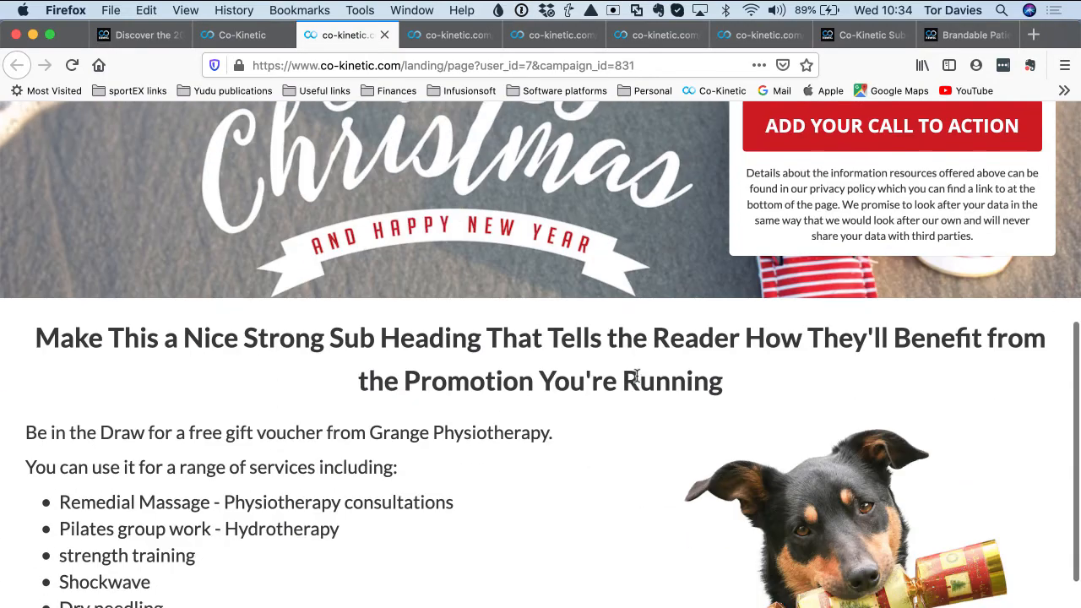
Compare the Form Heading and Form Button Text settings with the sign-up form on the open Christmas Beach Theme landing page
scroll(346, 526, down, 4)
scroll(342, 521, up, 8)
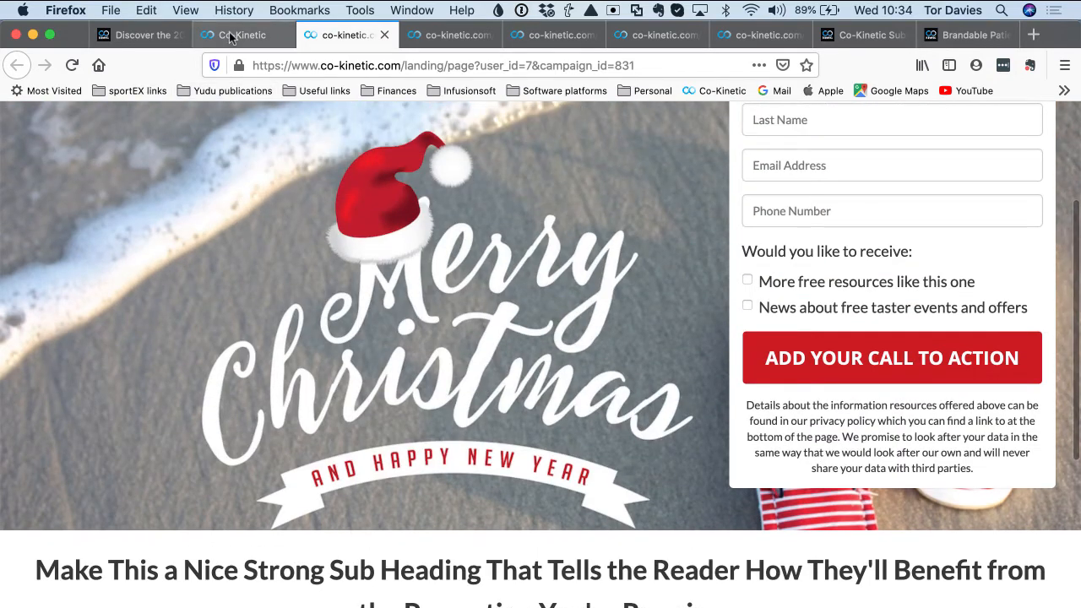
click(239, 36)
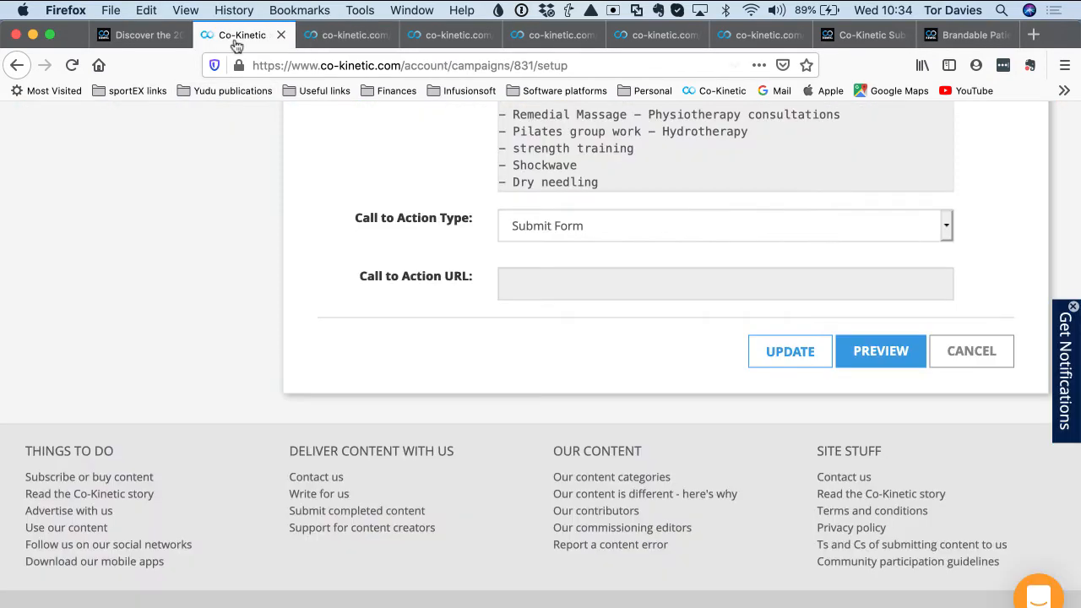
scroll(601, 287, up, 10)
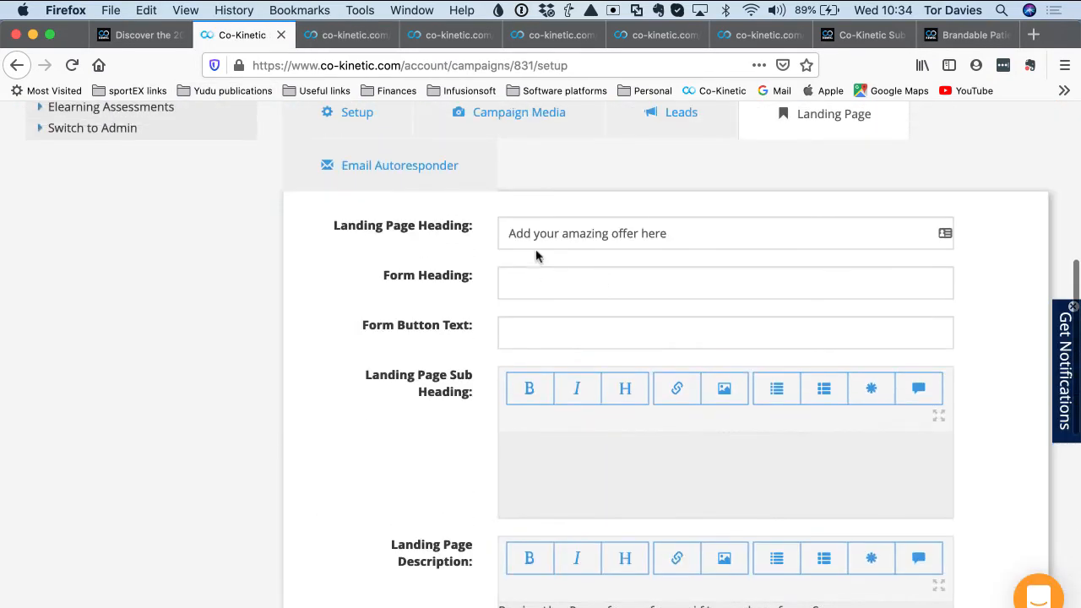
click(523, 283)
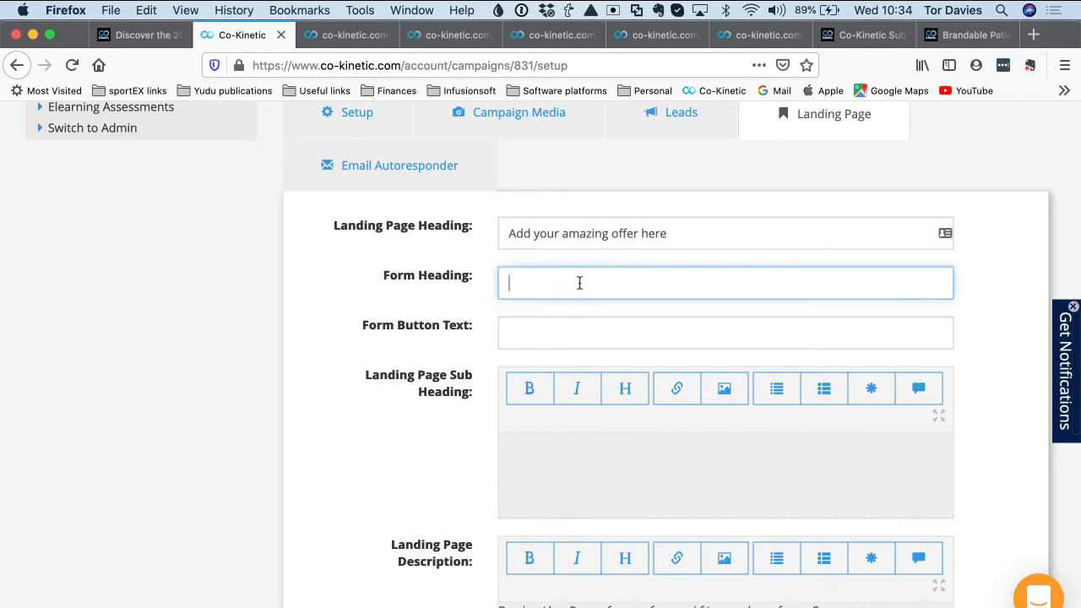
click(355, 36)
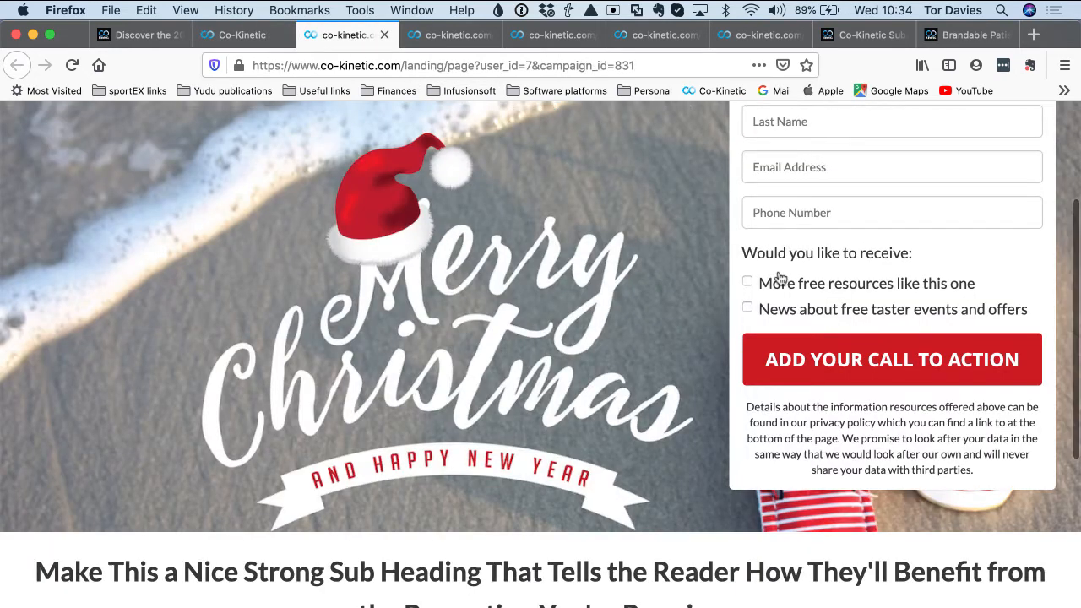
scroll(787, 193, up, 3)
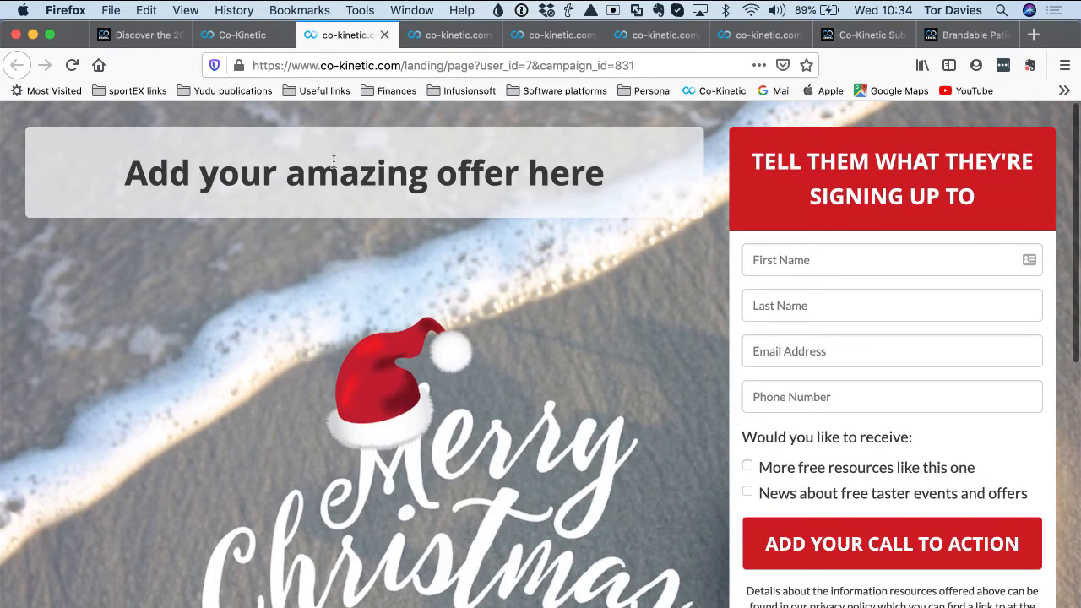
click(242, 35)
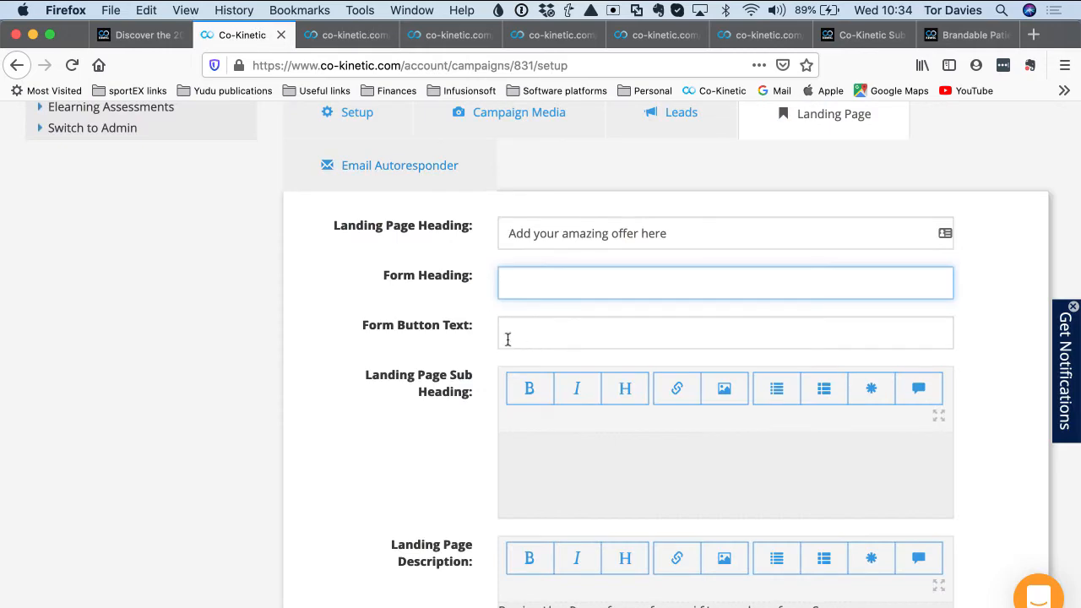
click(343, 36)
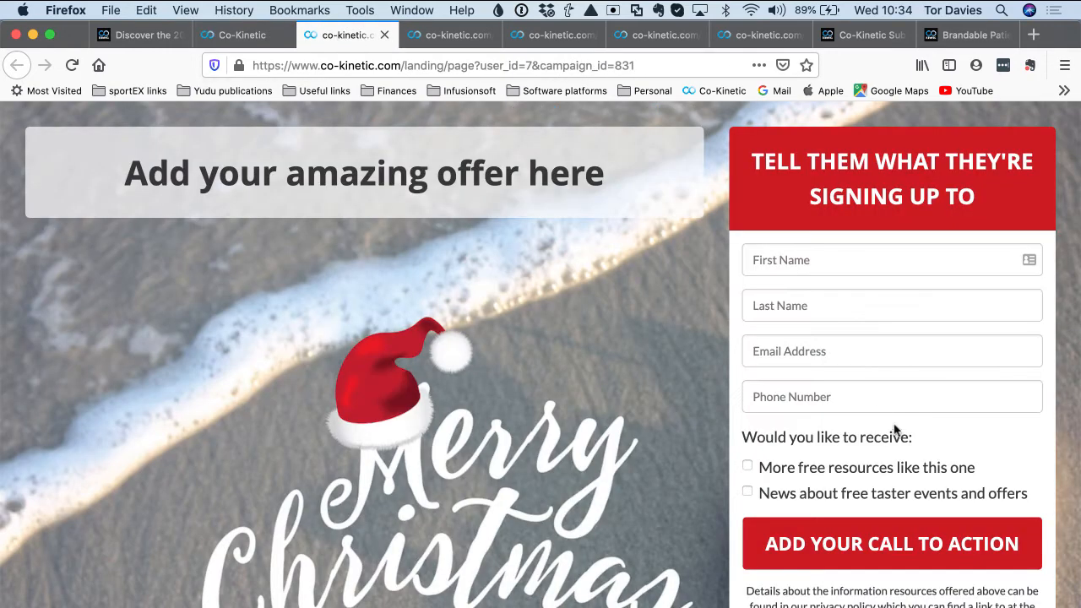
Try the Book Now and Call Now call to action types in the campaign's landing page settings
click(243, 35)
scroll(380, 287, down, 3)
scroll(402, 316, down, 3)
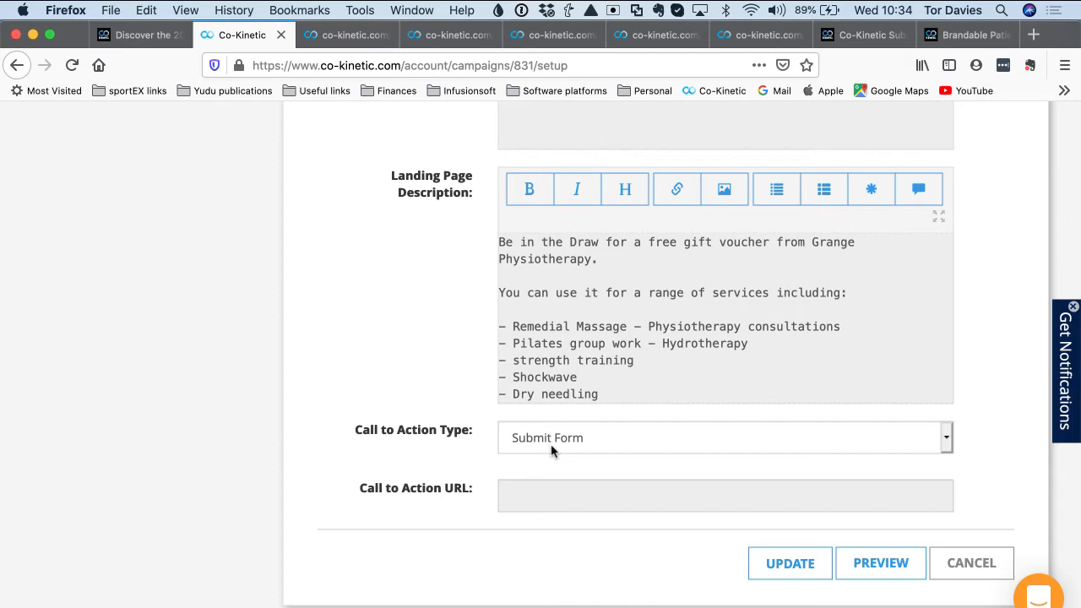
scroll(550, 451, up, 10)
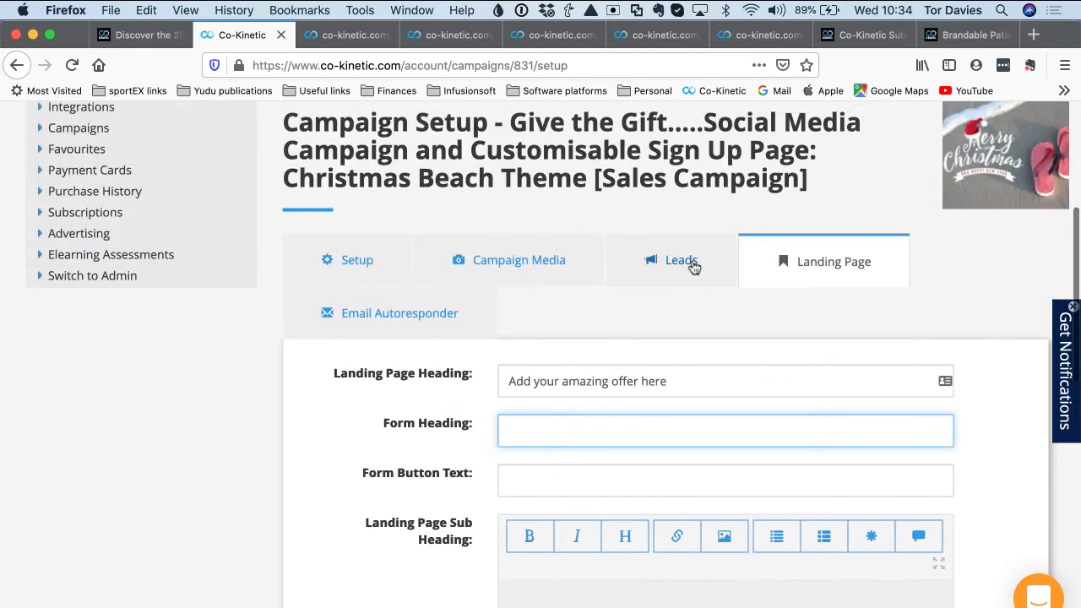
scroll(401, 421, down, 10)
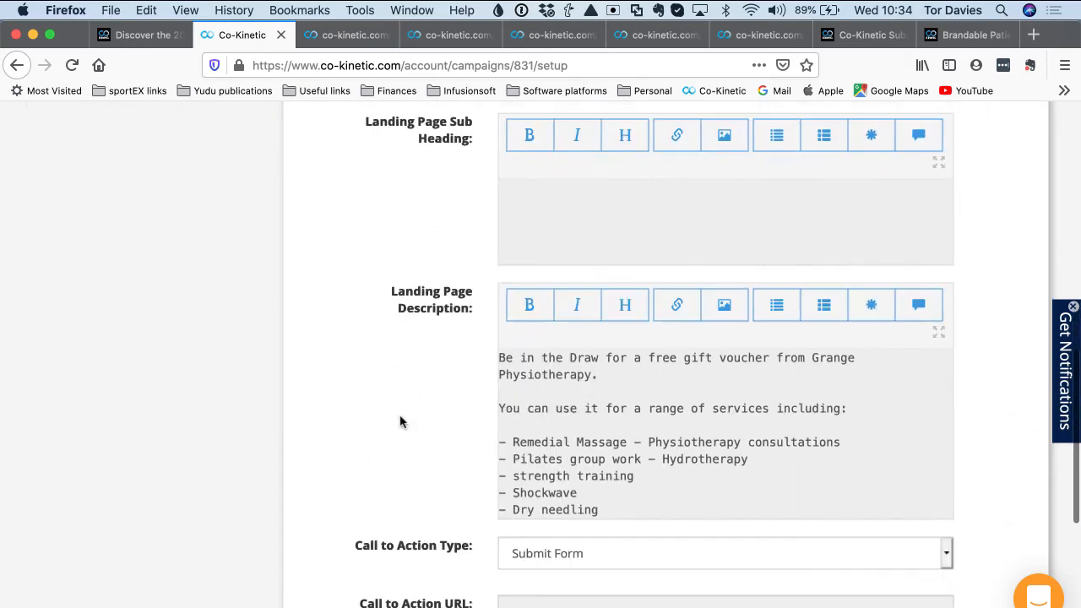
scroll(401, 421, down, 5)
click(568, 363)
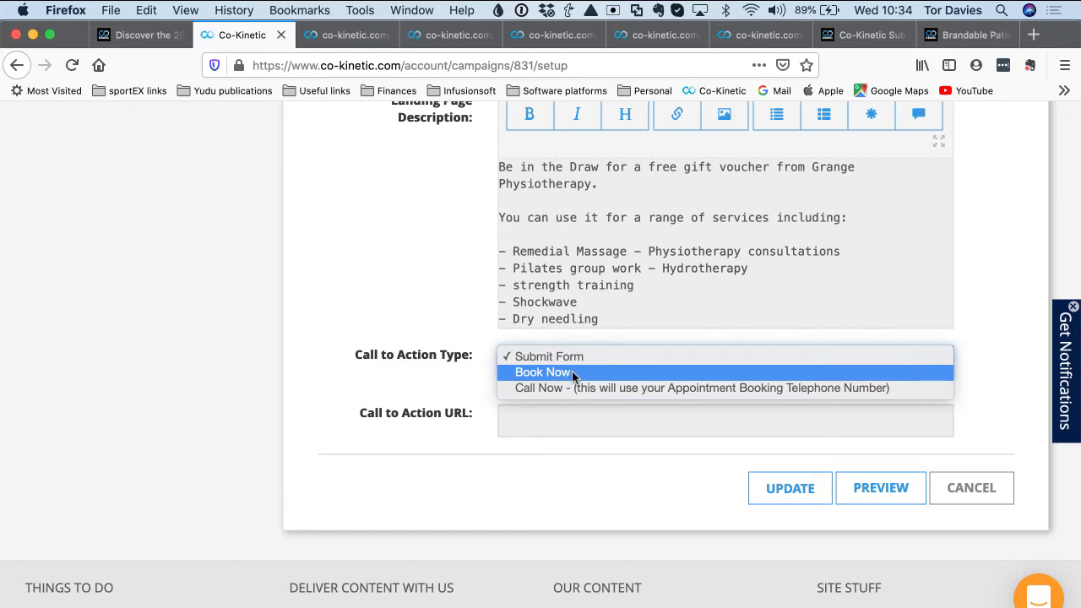
click(572, 372)
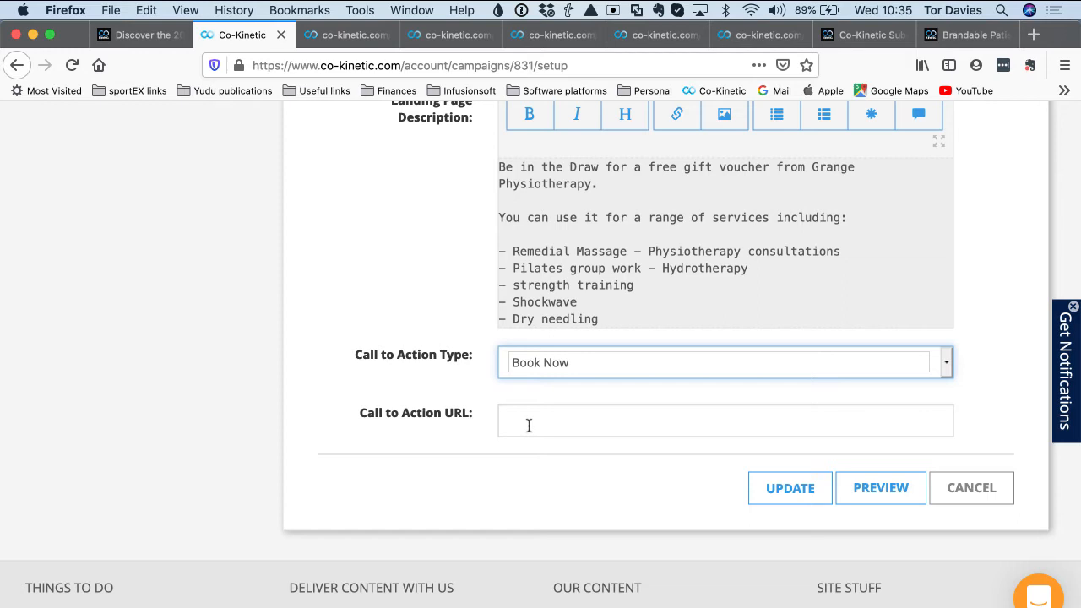
click(568, 368)
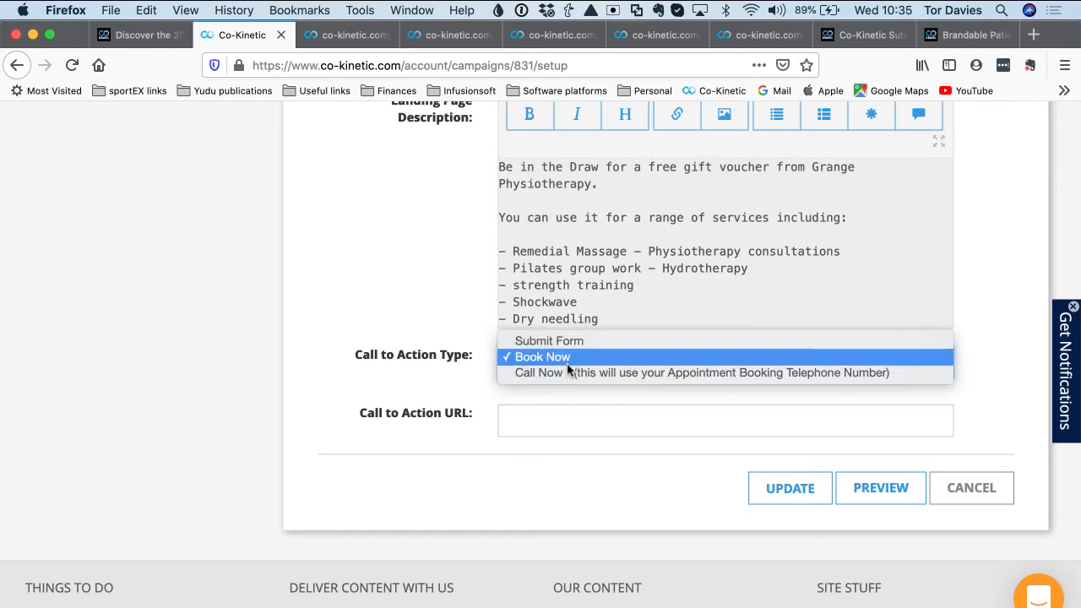
click(569, 372)
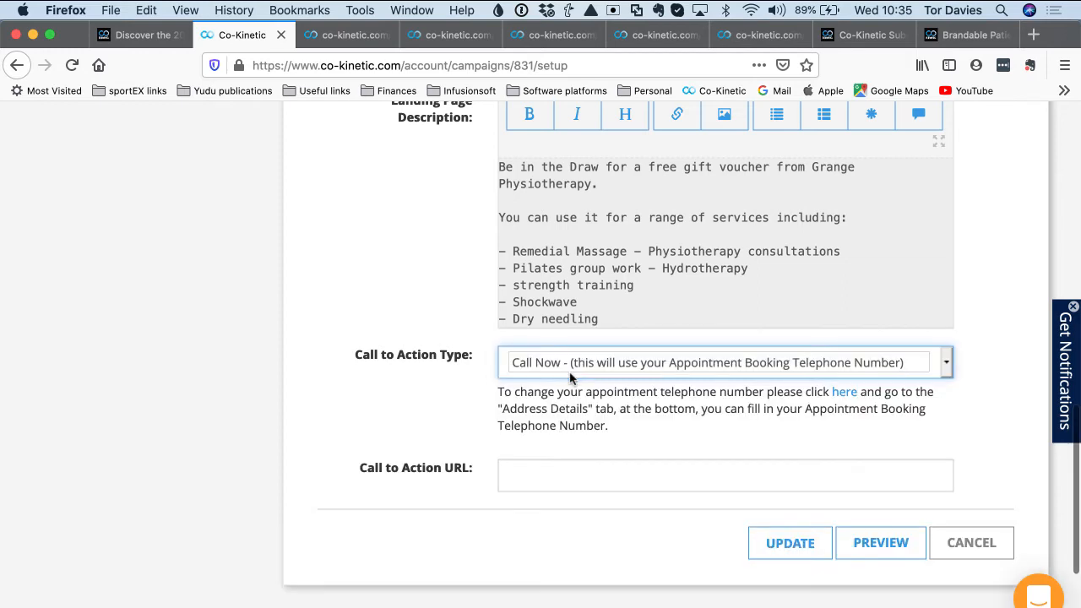
scroll(570, 378, down, 1)
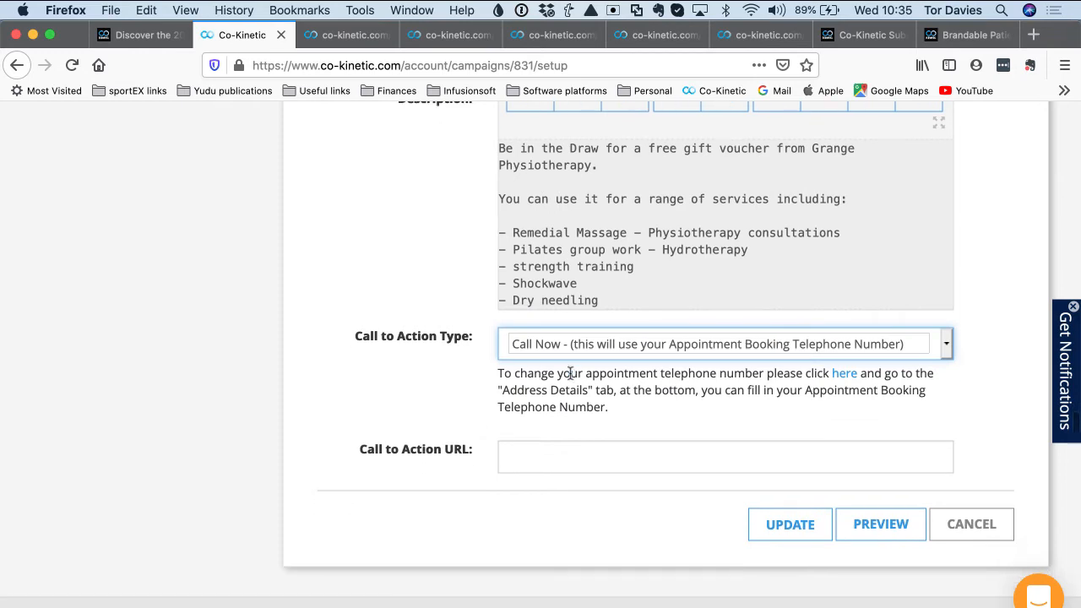
Set the landing page's call to action type back to Submit Form
scroll(571, 373, up, 3)
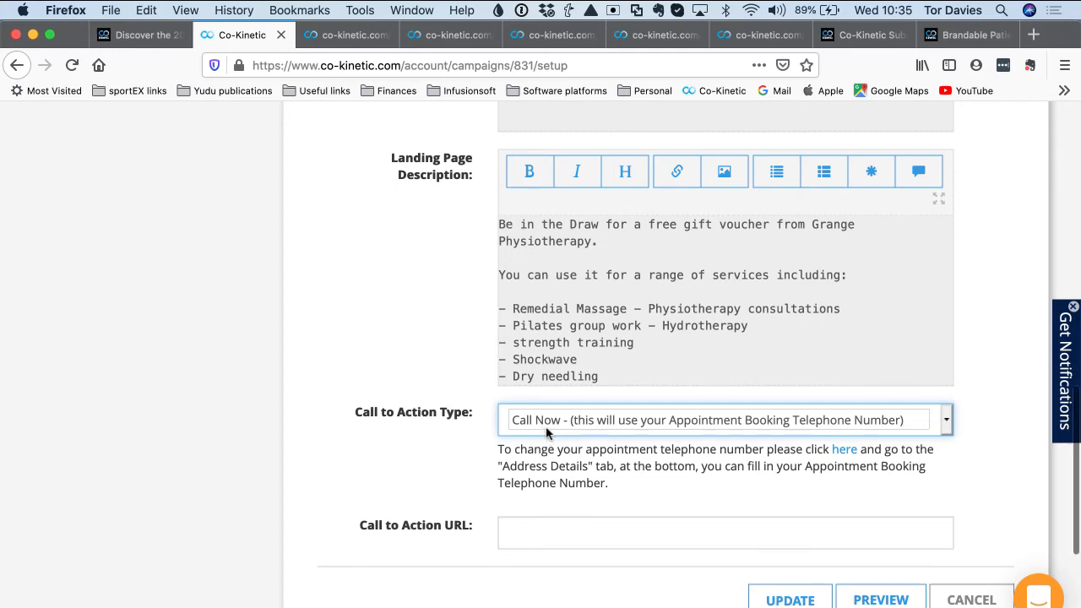
scroll(557, 482, up, 2)
click(566, 508)
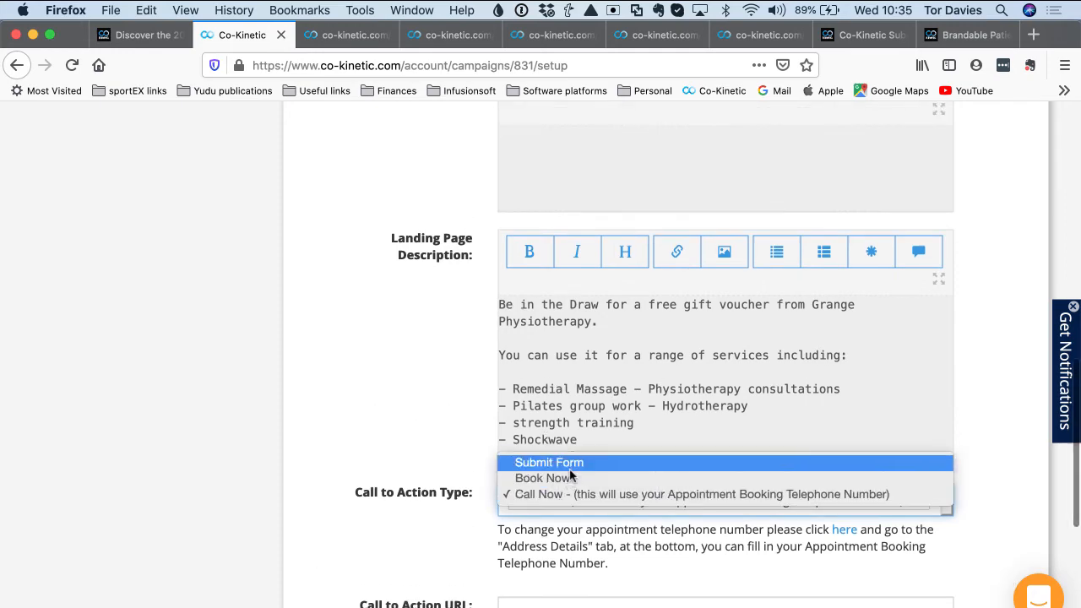
click(569, 463)
Check the remaining landing page fields and open the campaign's Email Autoresponder settings
scroll(403, 380, down, 2)
scroll(403, 382, up, 10)
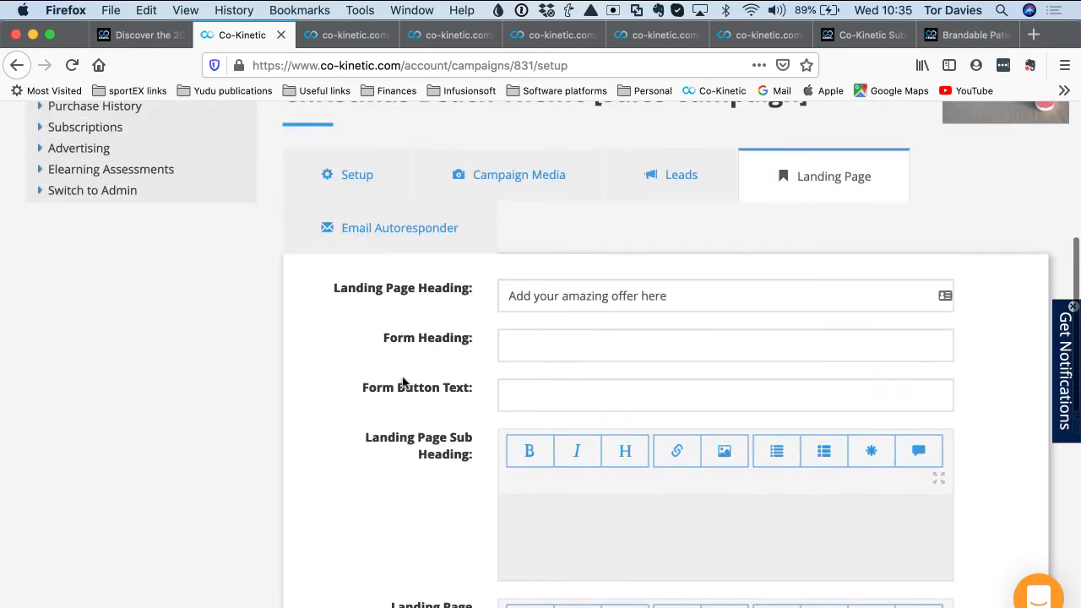
scroll(403, 383, down, 1)
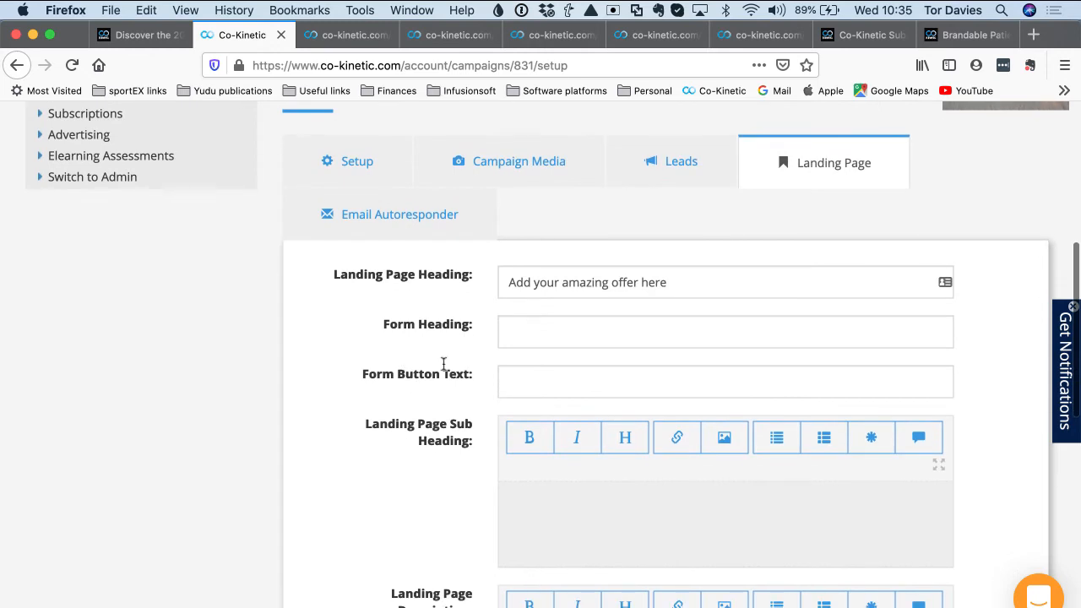
scroll(500, 514, down, 2)
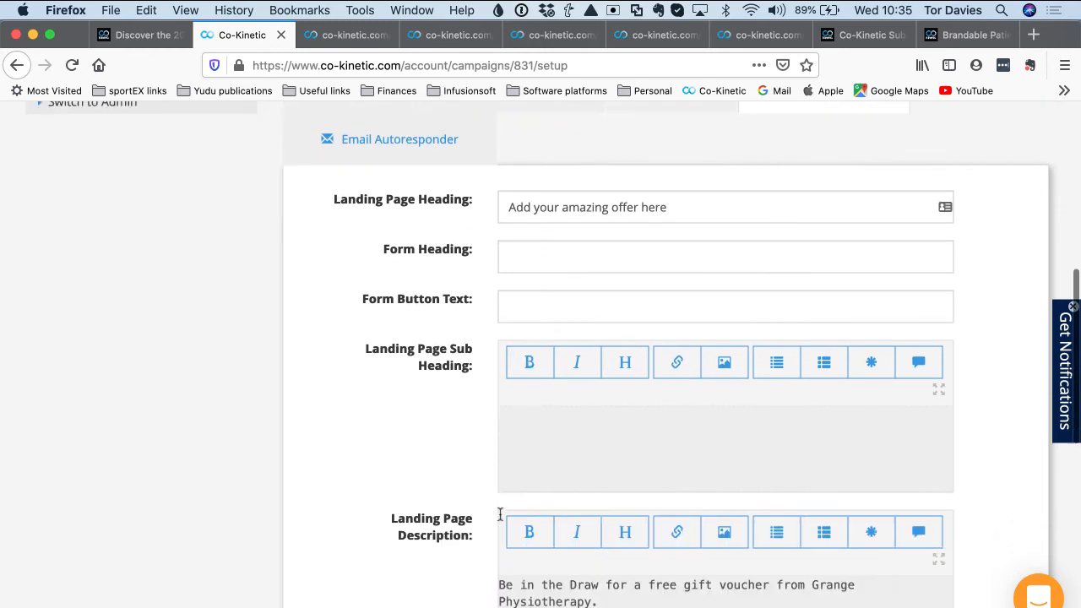
scroll(525, 441, down, 5)
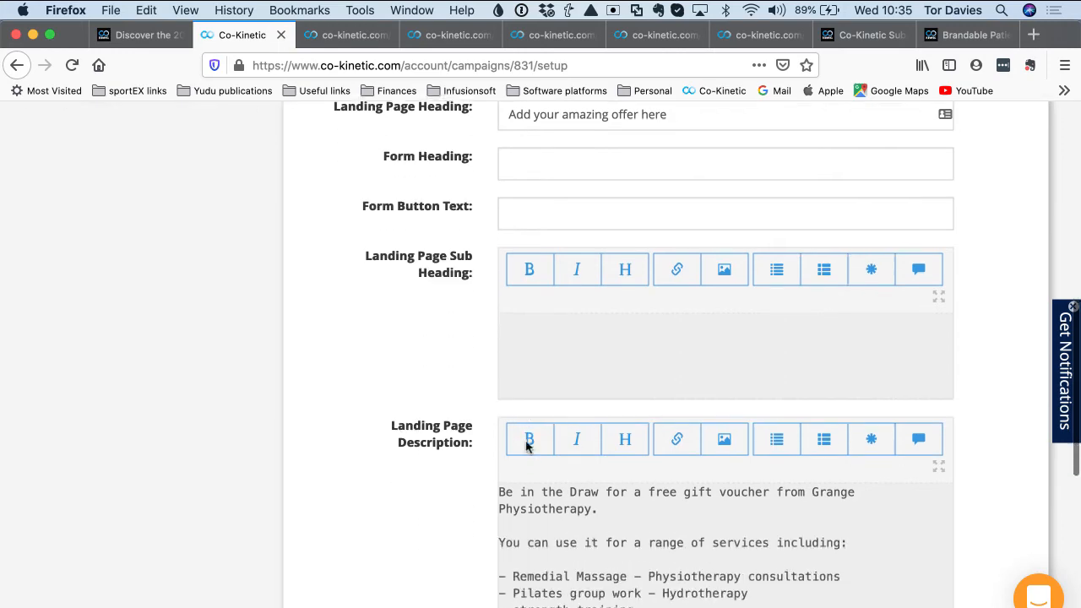
scroll(382, 365, up, 10)
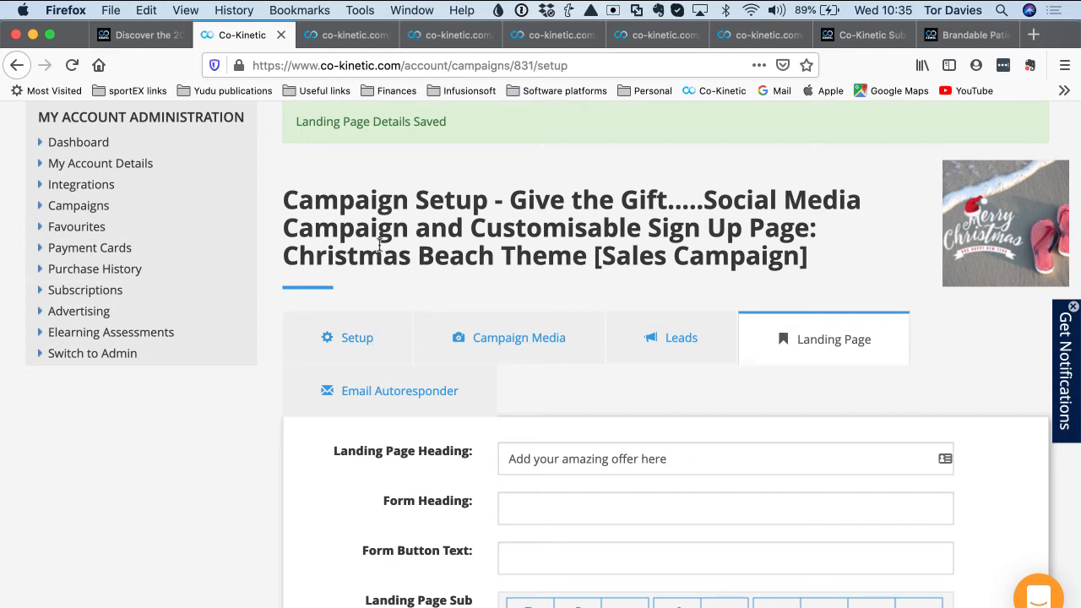
click(417, 404)
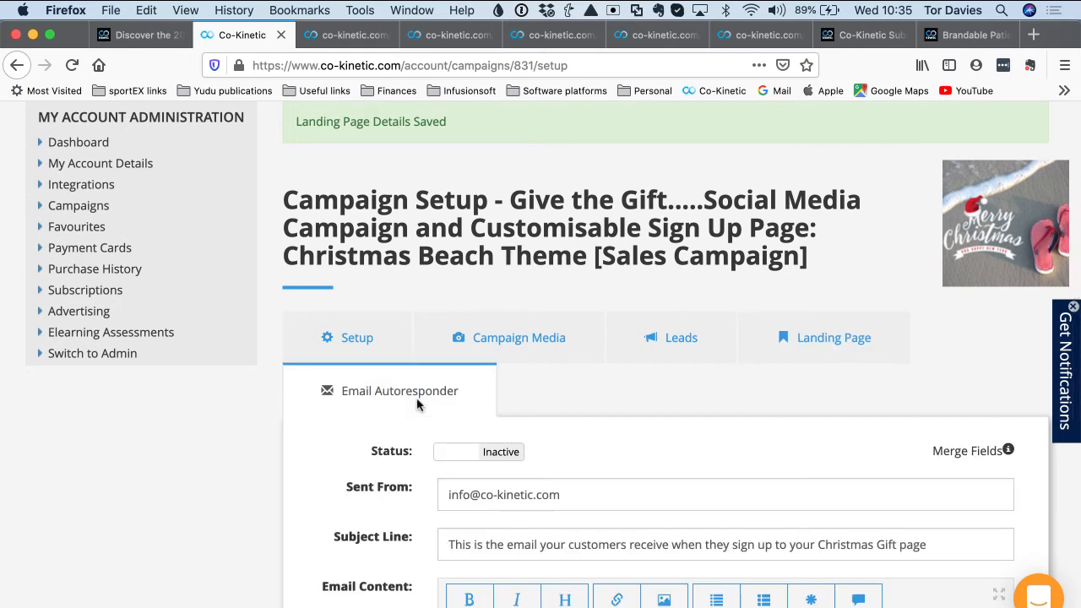
Examine the autoresponder's status, sender, subject line and email content, including the line for follow-up offer details
scroll(417, 403, down, 2)
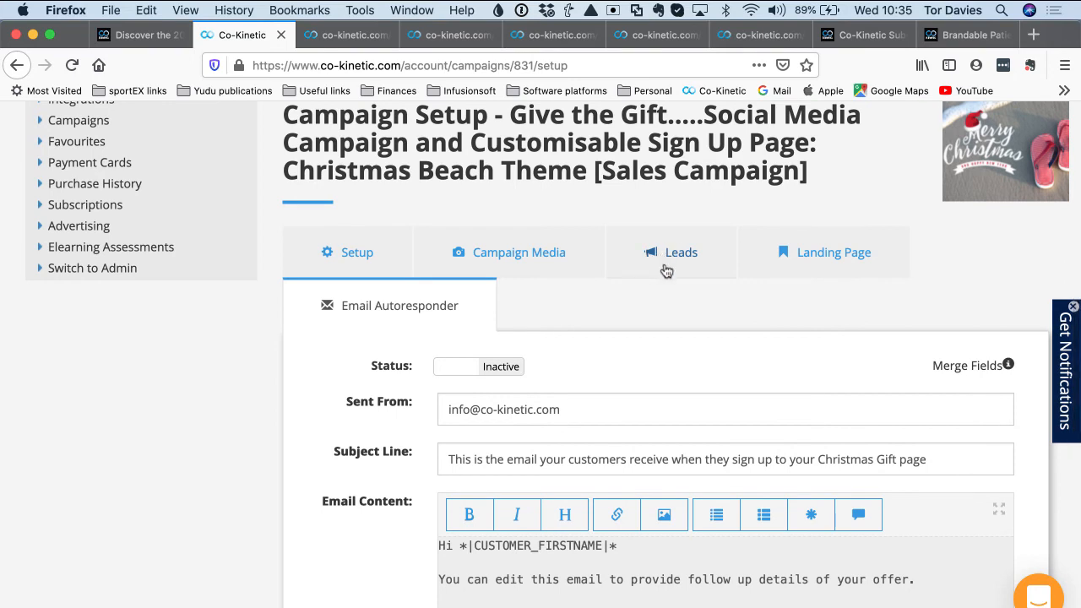
scroll(666, 270, down, 3)
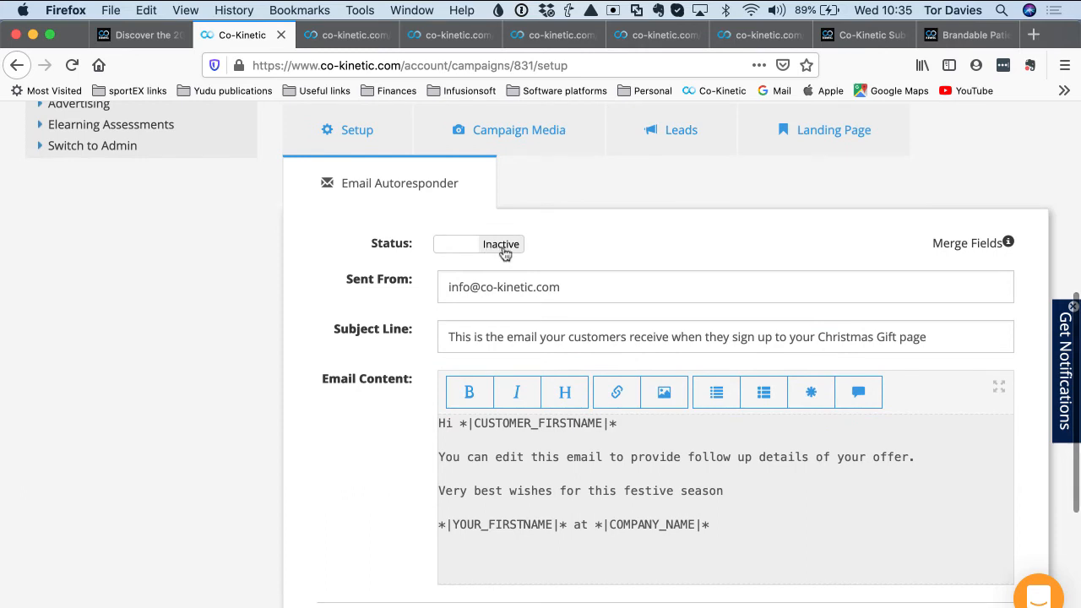
scroll(545, 264, down, 1)
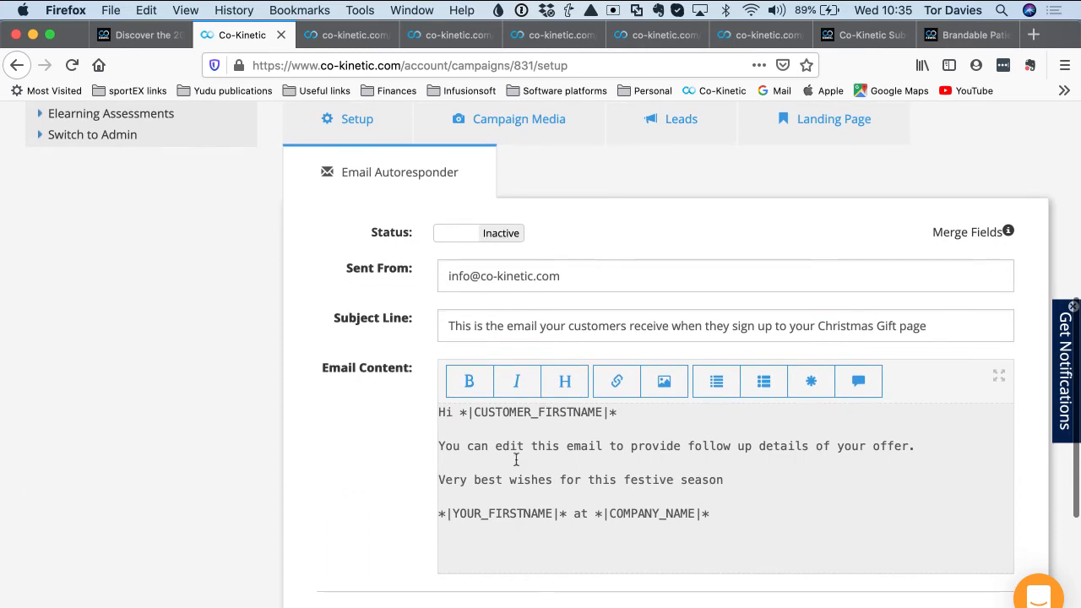
drag(949, 448, 557, 440)
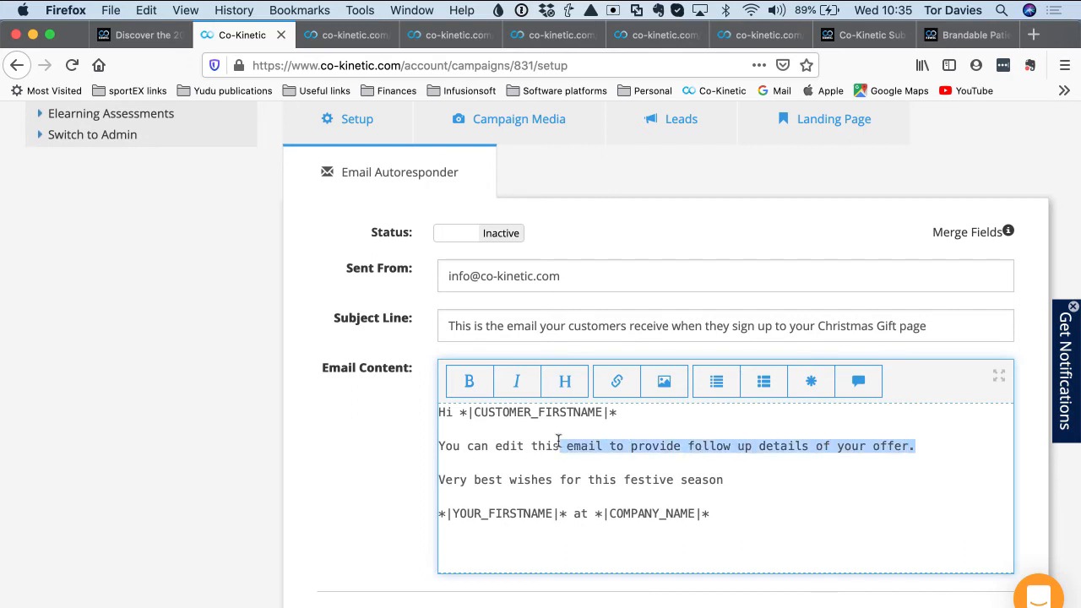
click(741, 465)
scroll(606, 446, down, 3)
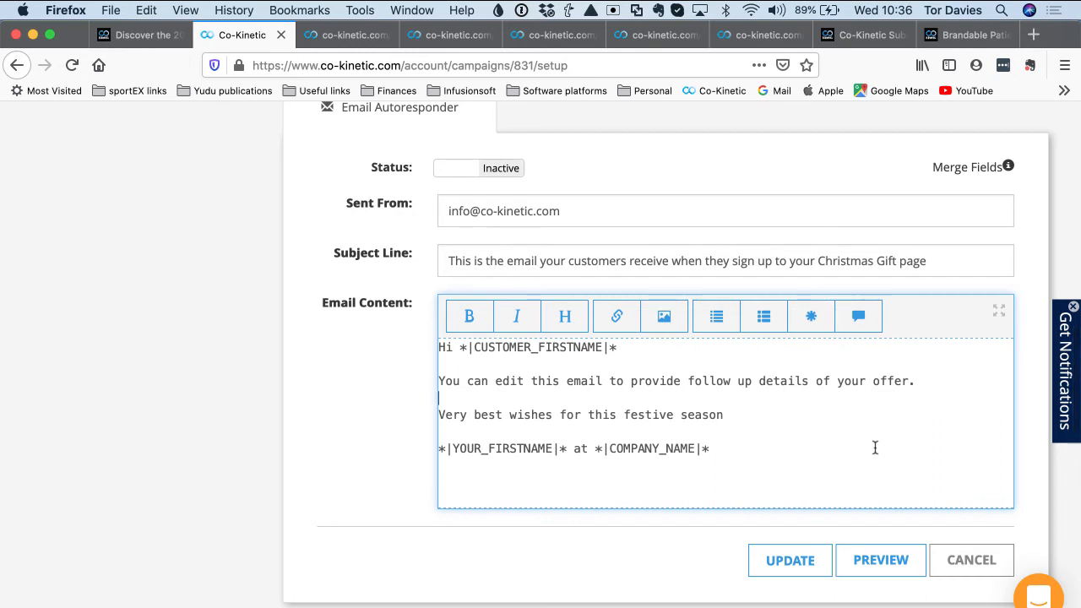
scroll(875, 448, down, 1)
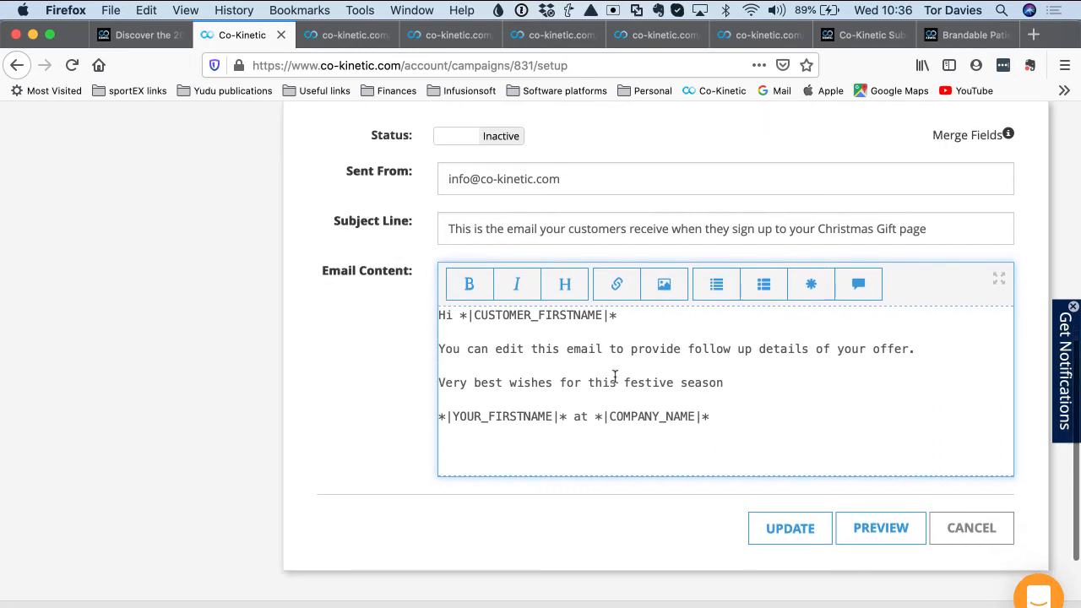
scroll(707, 423, up, 10)
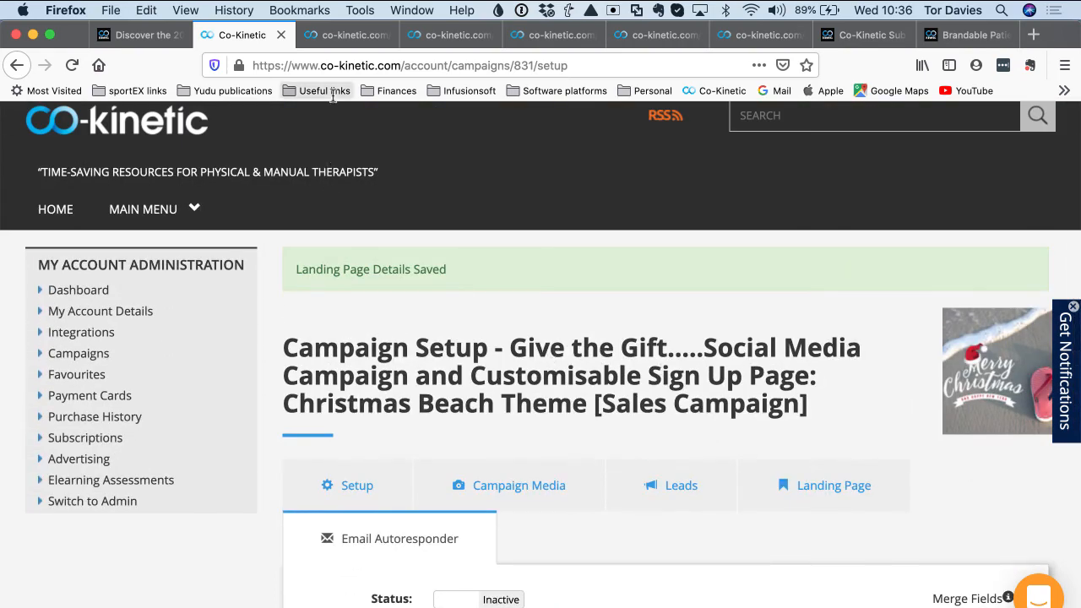
Review the customised Christmas Beach Theme landing page down to its promotion text, and switch to its earlier preview
click(353, 36)
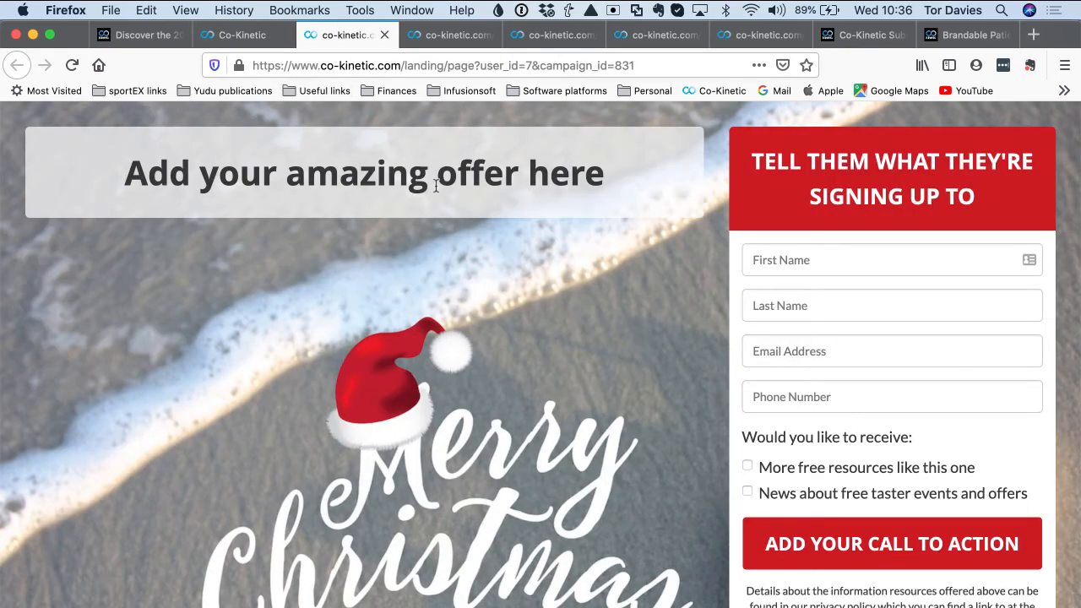
scroll(459, 243, down, 10)
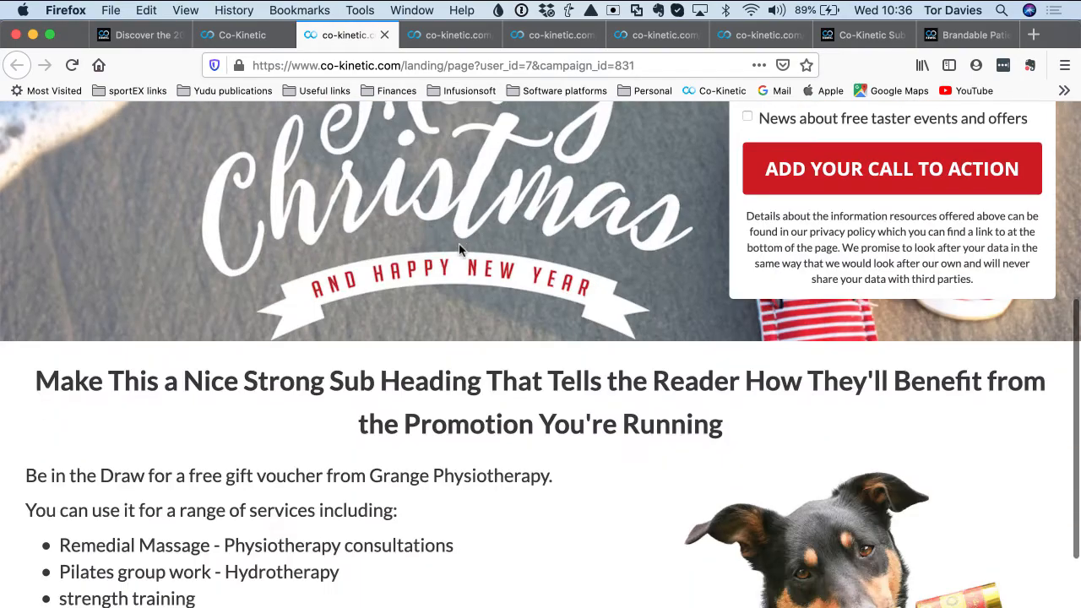
scroll(460, 249, down, 2)
scroll(458, 245, up, 12)
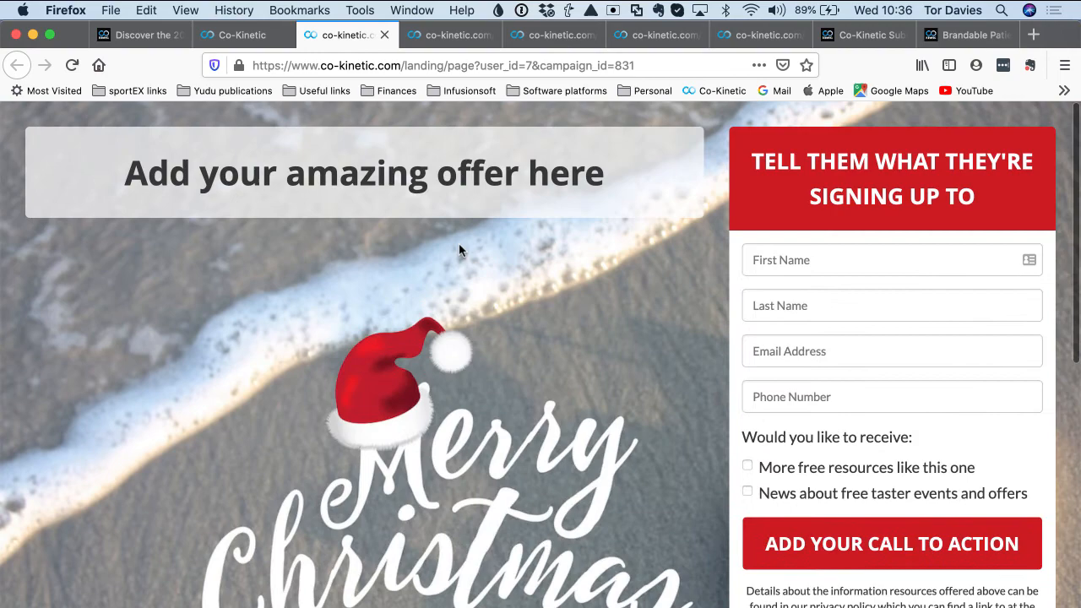
click(435, 38)
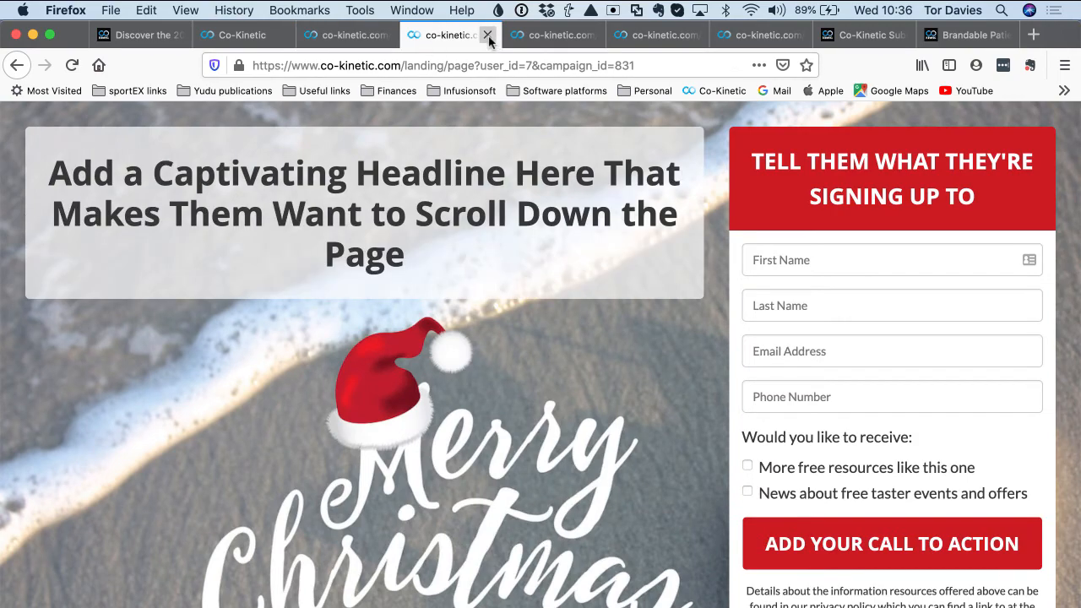
Close the duplicate Christmas Beach preview and review the Happy Holidays theme landing page down to its promotion text
click(487, 35)
scroll(505, 305, up, 1)
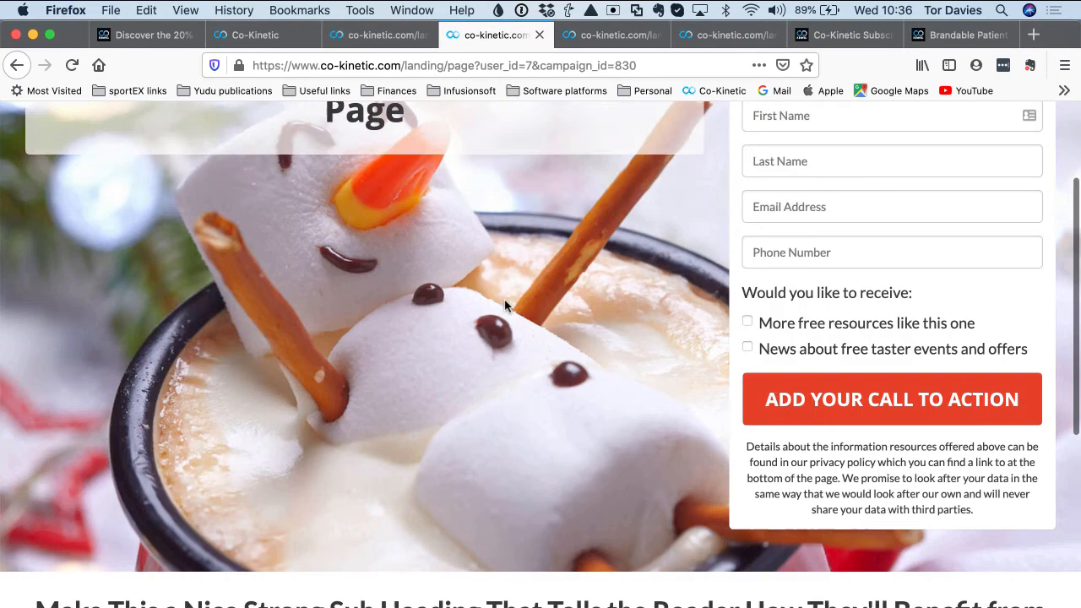
scroll(505, 306, down, 5)
scroll(505, 306, up, 8)
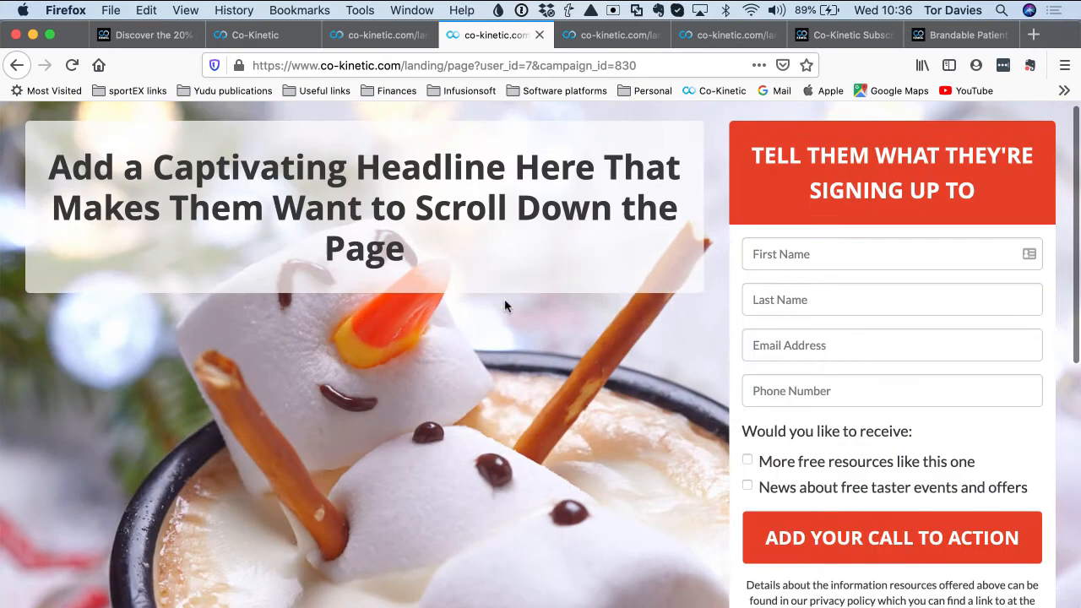
scroll(504, 306, down, 1)
scroll(505, 306, down, 5)
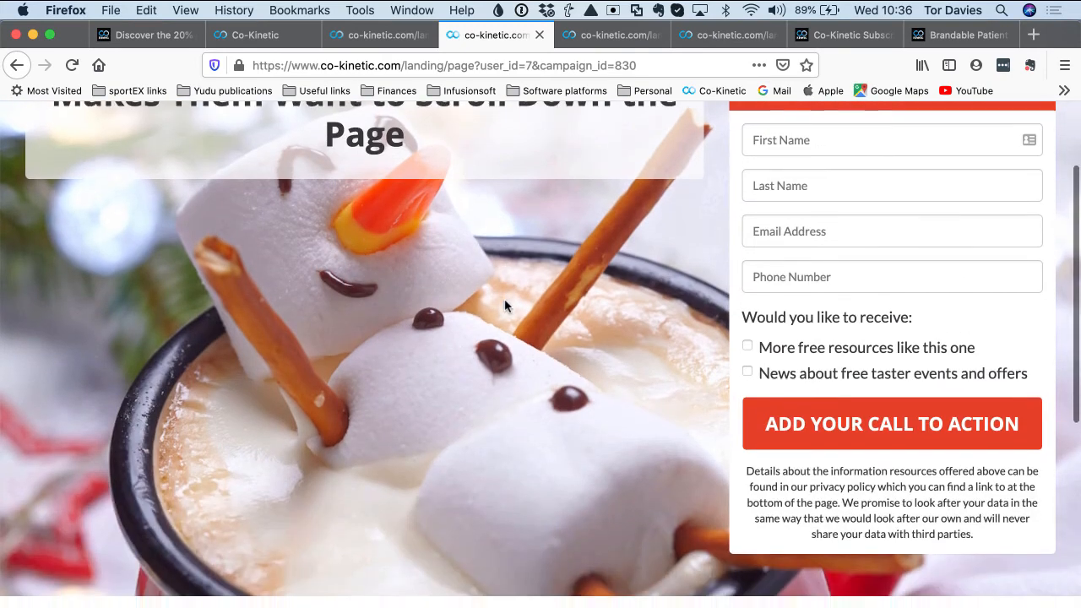
scroll(505, 304, down, 2)
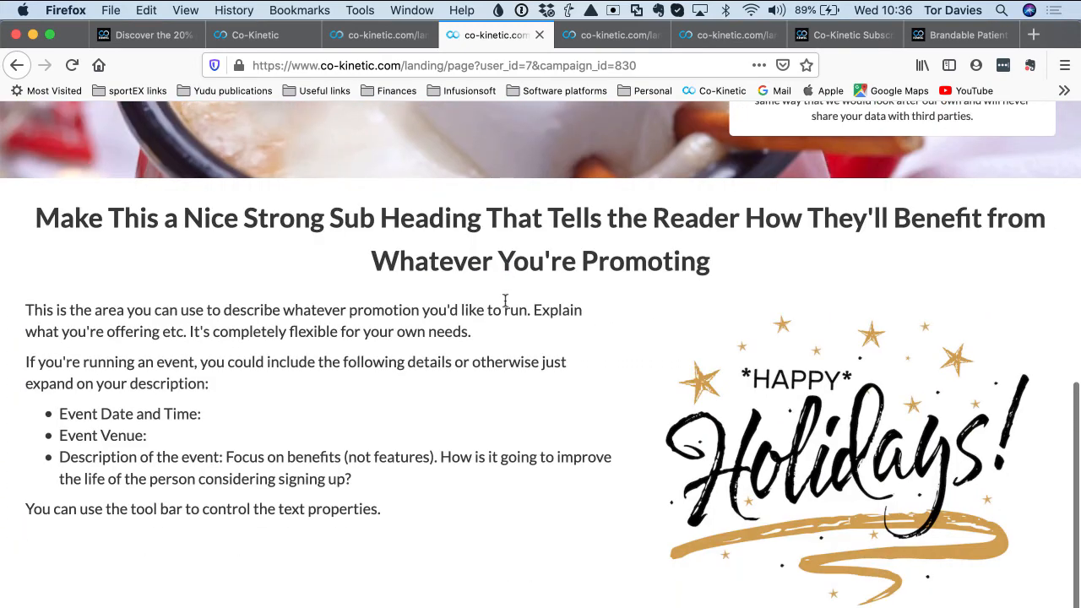
Review the Christmas Tree theme landing page, including its sign-up form, offer details and list of four call to action options
click(603, 36)
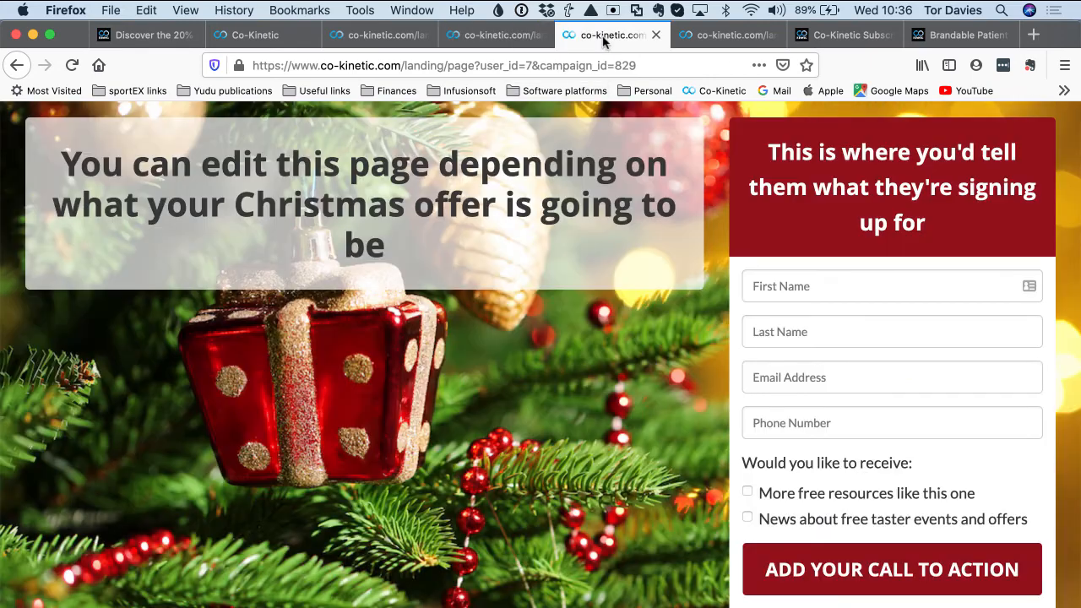
scroll(558, 294, down, 5)
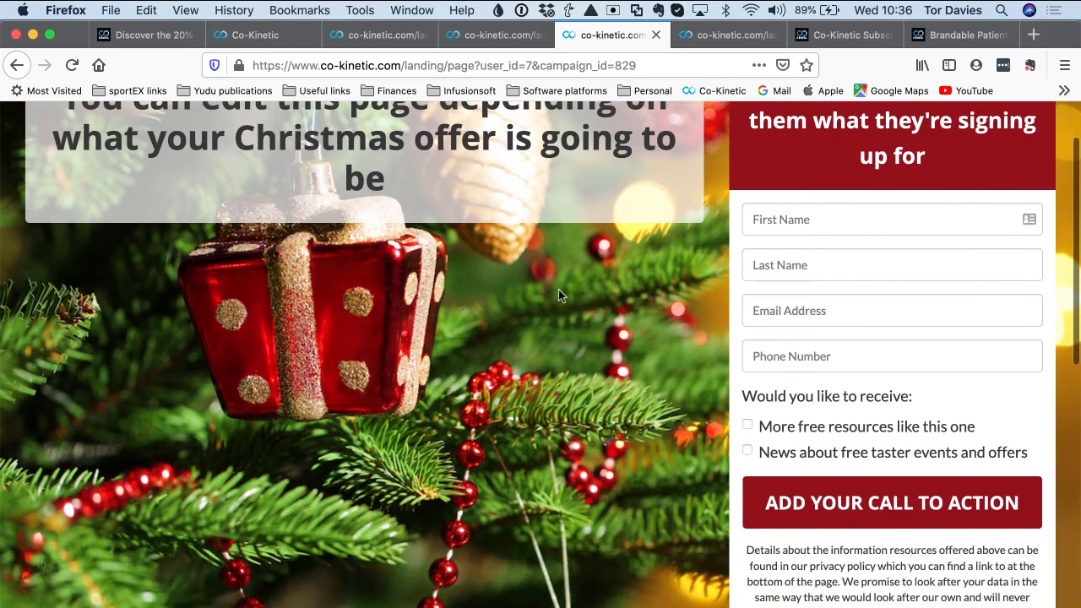
scroll(558, 294, down, 3)
scroll(559, 291, up, 6)
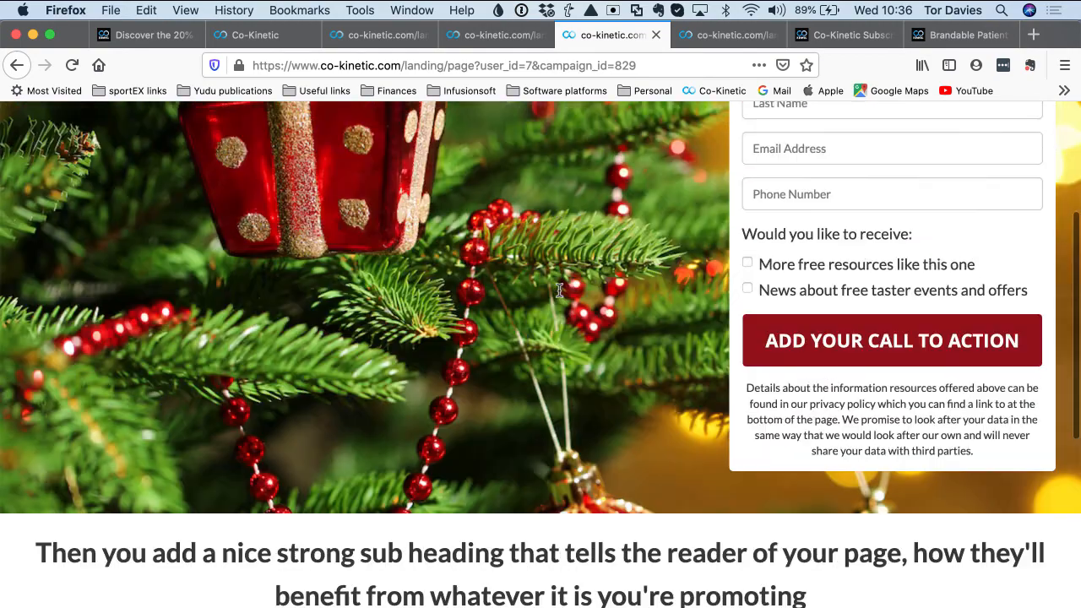
scroll(559, 291, down, 8)
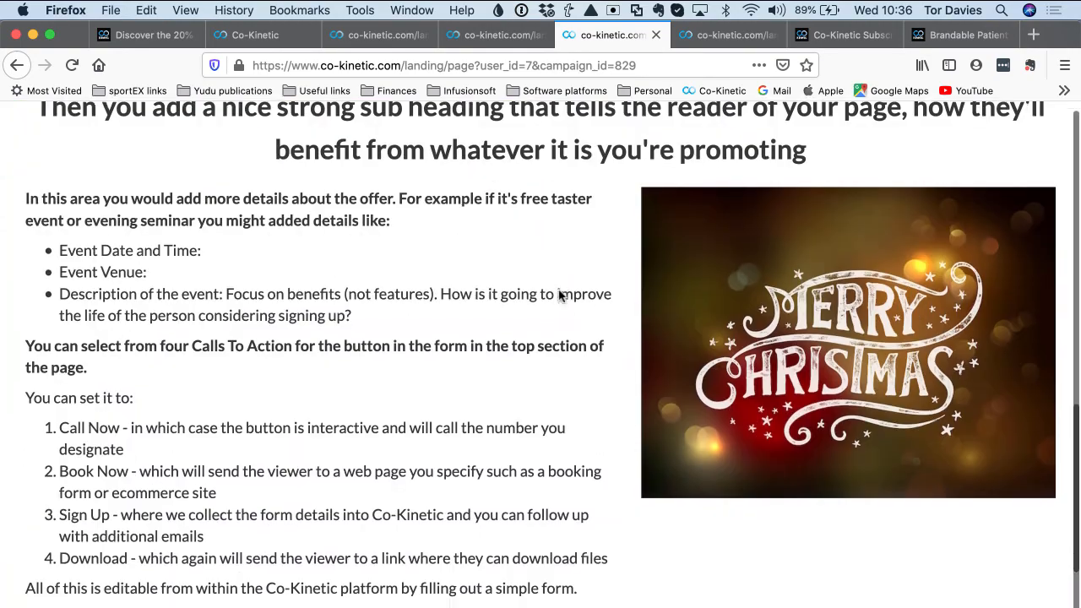
scroll(387, 280, down, 1)
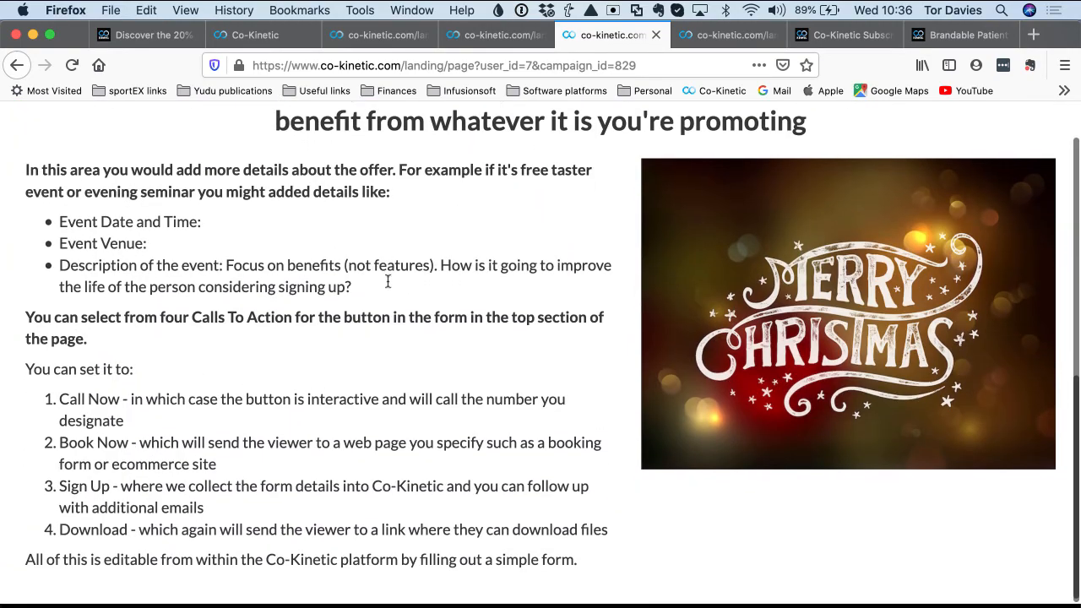
scroll(388, 281, up, 8)
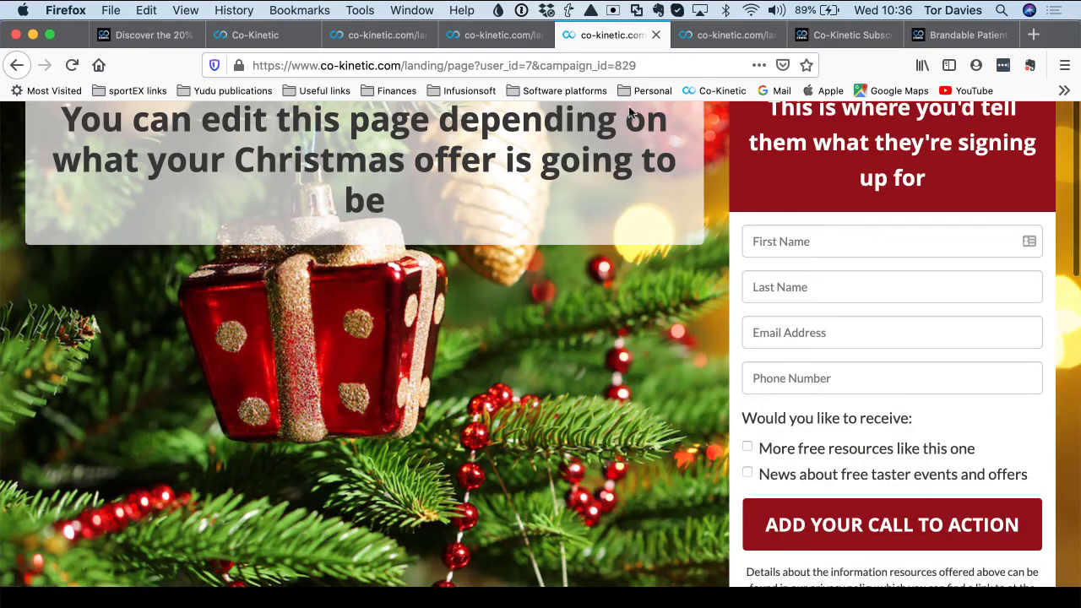
Review the Christmas Snow theme landing page from its headline and sign-up form down to the promotion text and image
click(702, 41)
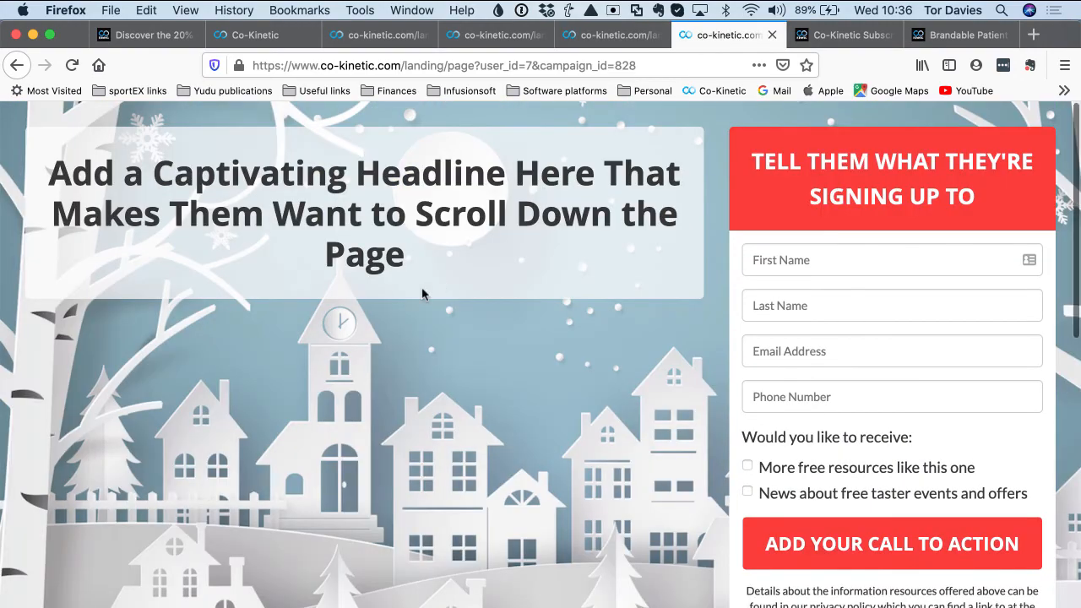
scroll(422, 293, down, 10)
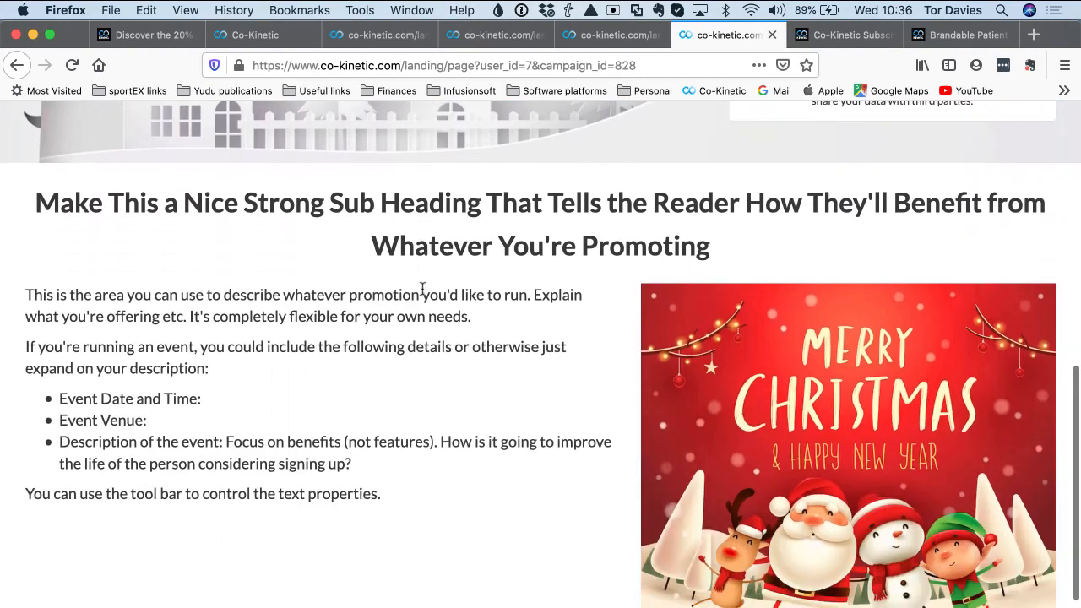
scroll(423, 292, down, 3)
scroll(422, 291, up, 5)
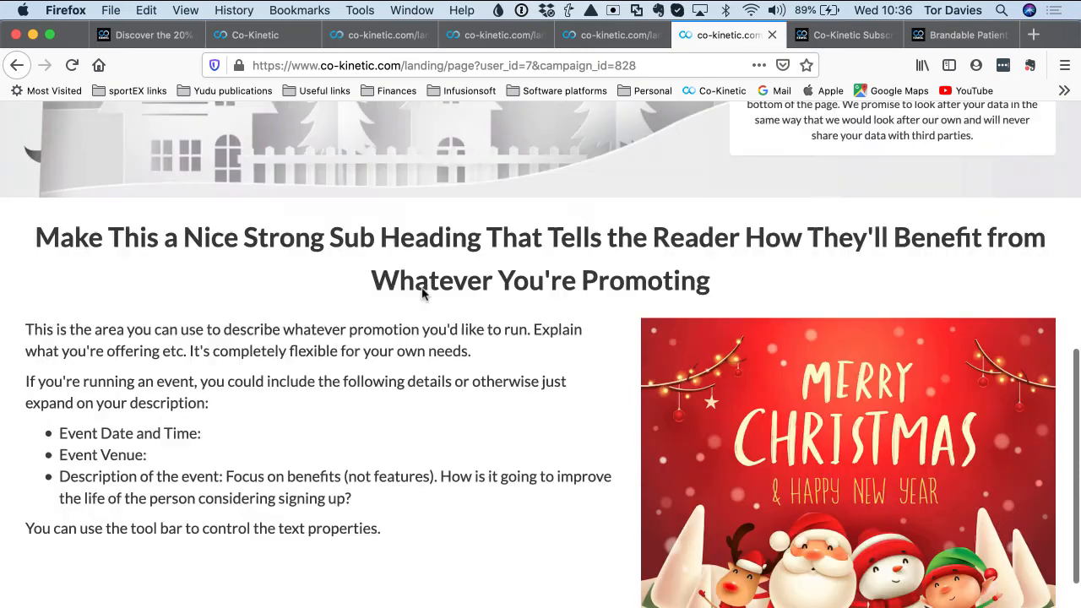
scroll(422, 291, up, 6)
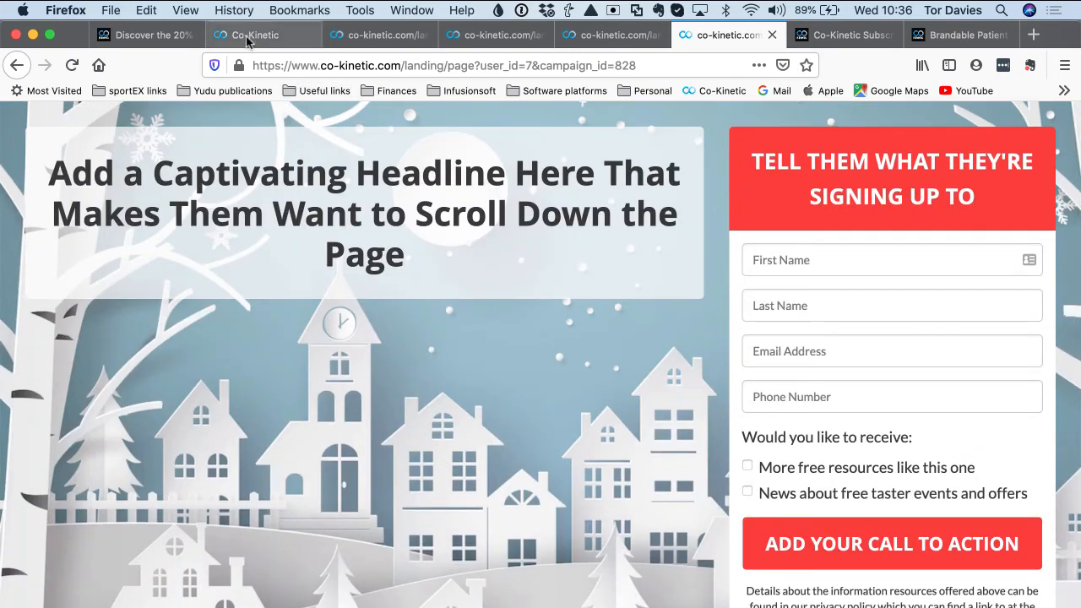
Return to the account's Campaigns list and look through its sections to locate the four Give the Gift sales campaigns
click(247, 42)
click(87, 355)
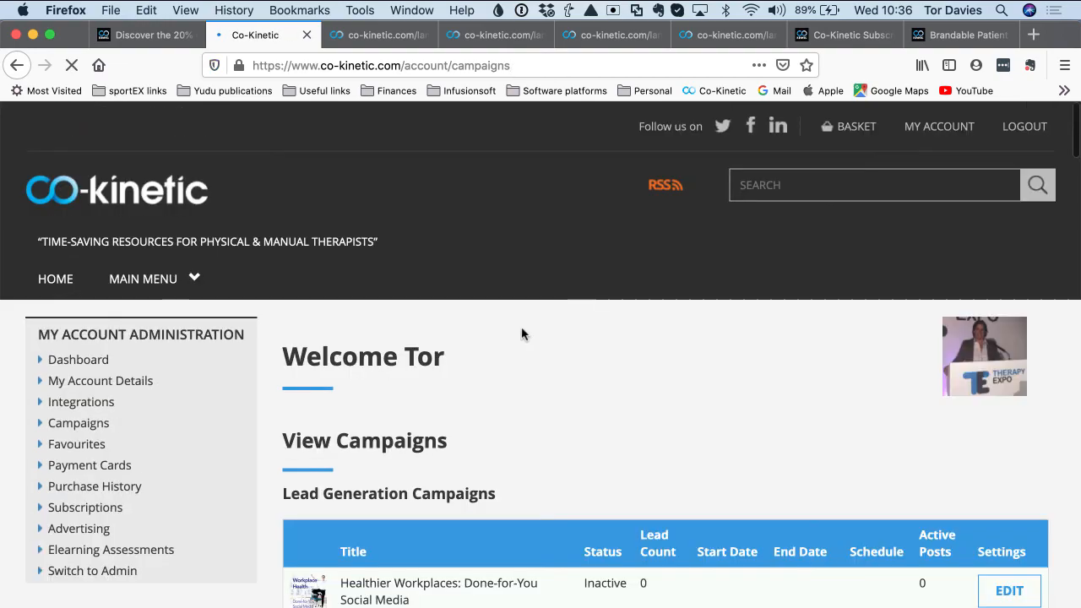
scroll(524, 332, down, 10)
scroll(521, 332, down, 10)
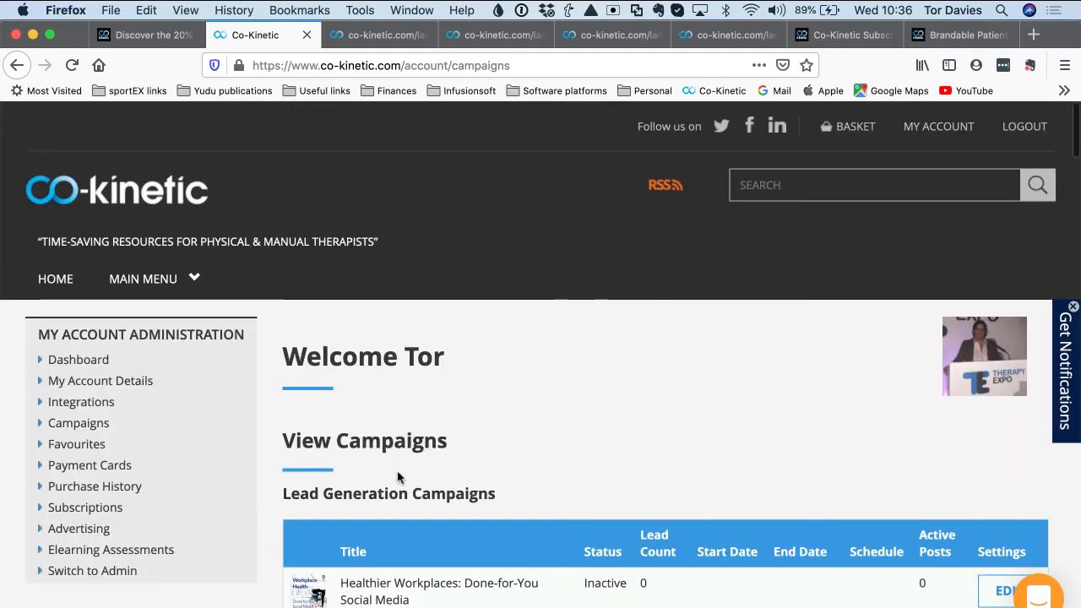
scroll(490, 464, down, 10)
scroll(489, 463, down, 15)
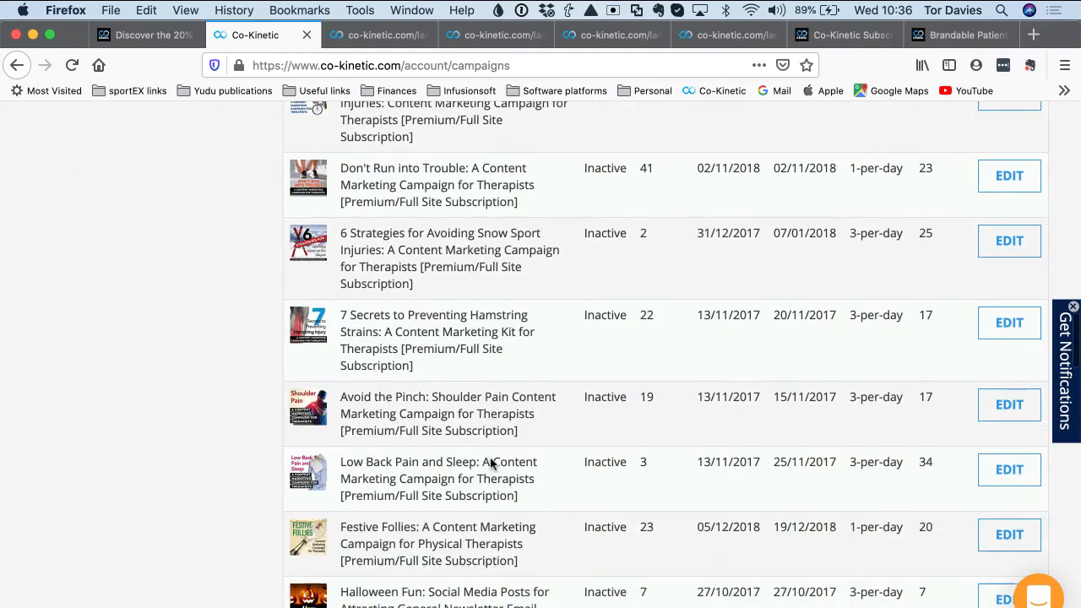
scroll(490, 464, down, 1)
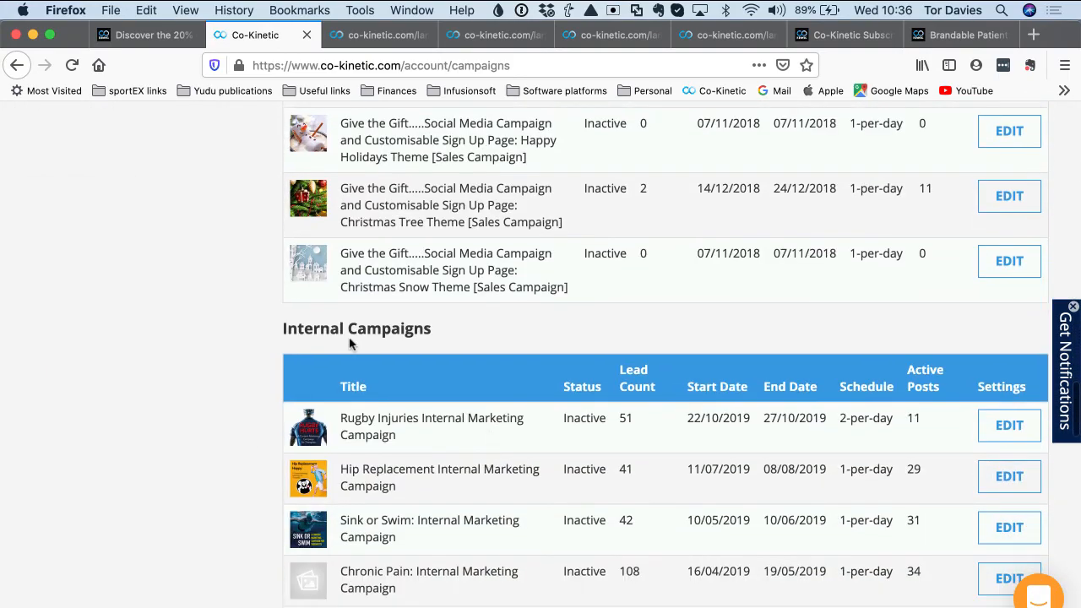
scroll(374, 369, down, 8)
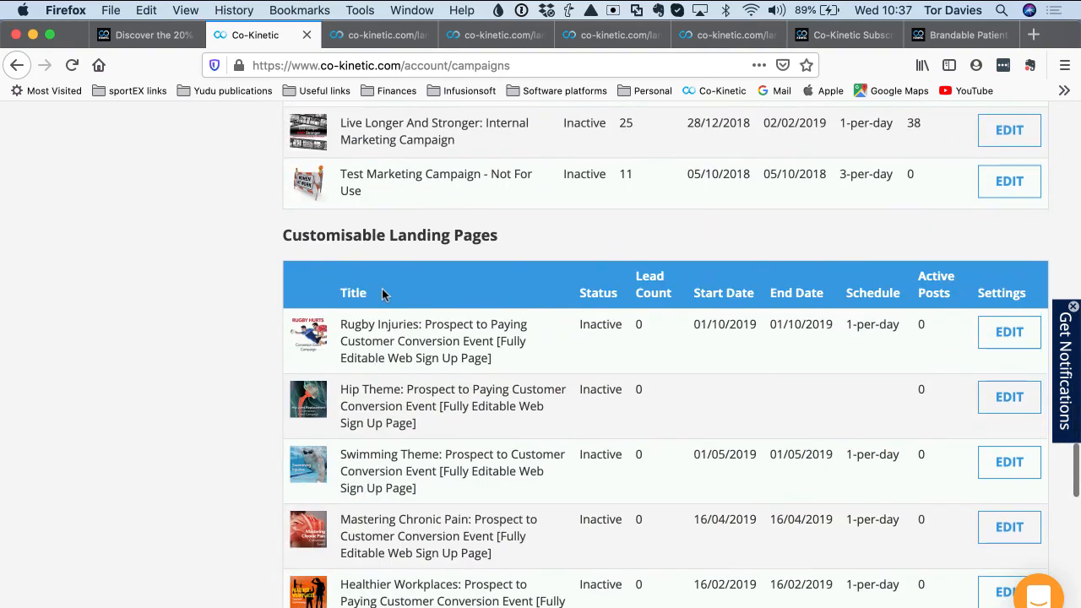
scroll(382, 288, up, 10)
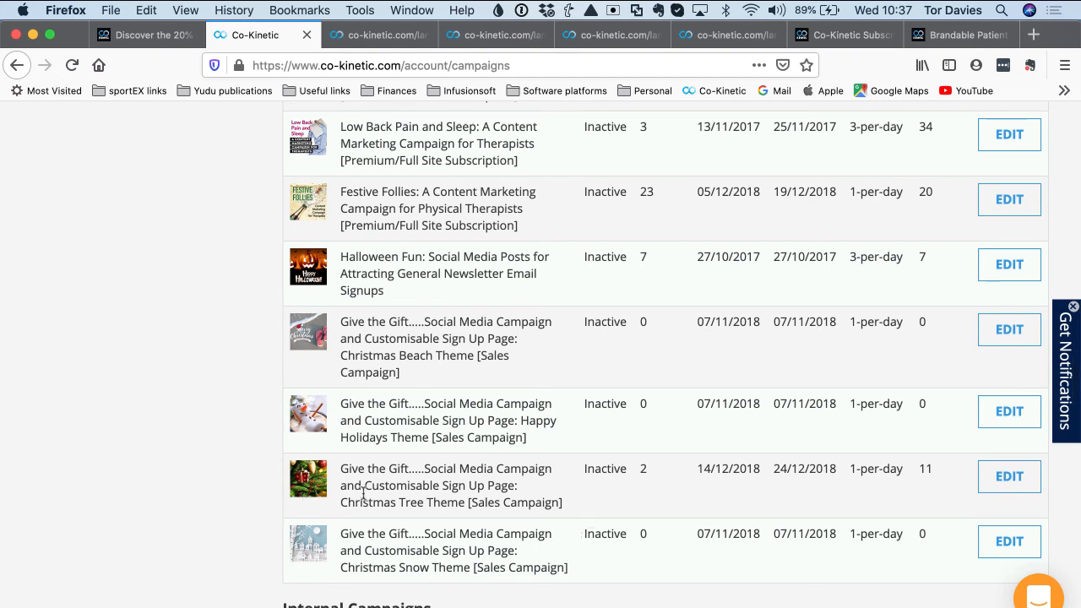
Open the Give the Gift Christmas Beach Theme campaign for editing and review its Setup URLs, social posting options, schedule and dates
click(1022, 334)
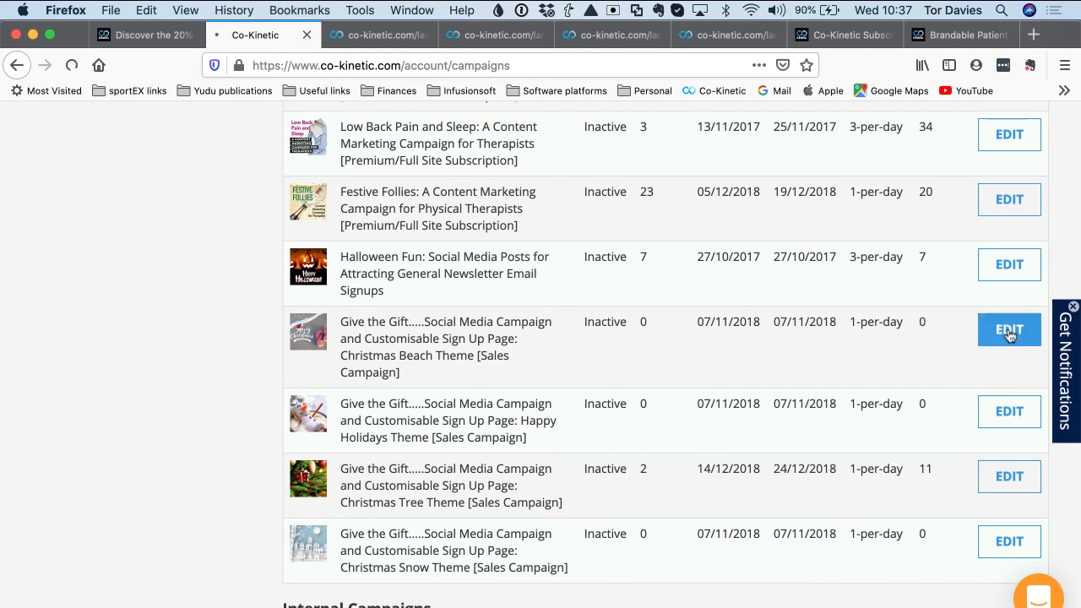
scroll(533, 356, down, 3)
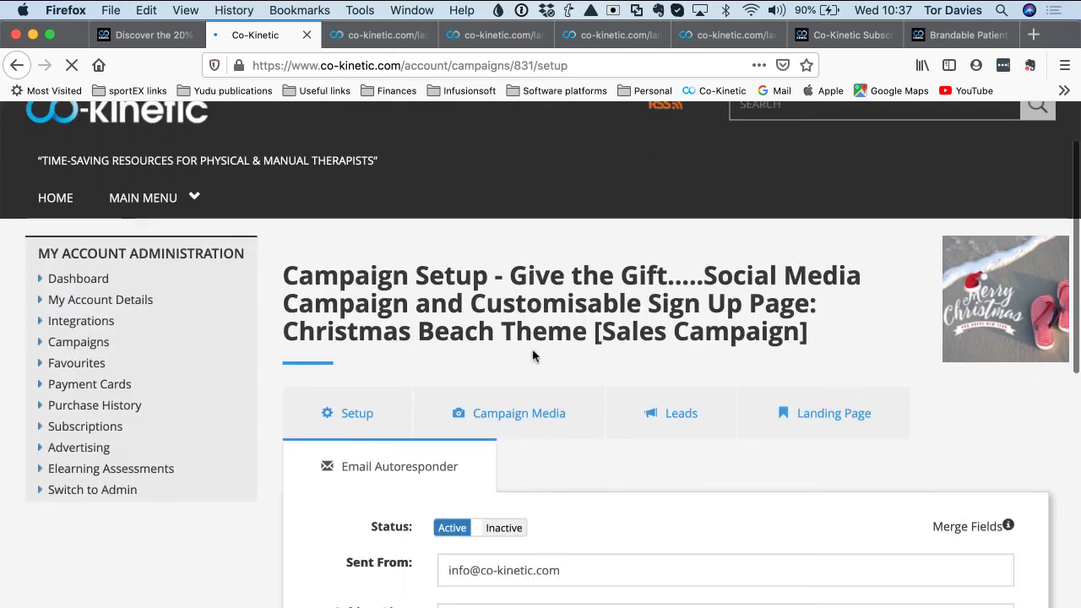
click(330, 328)
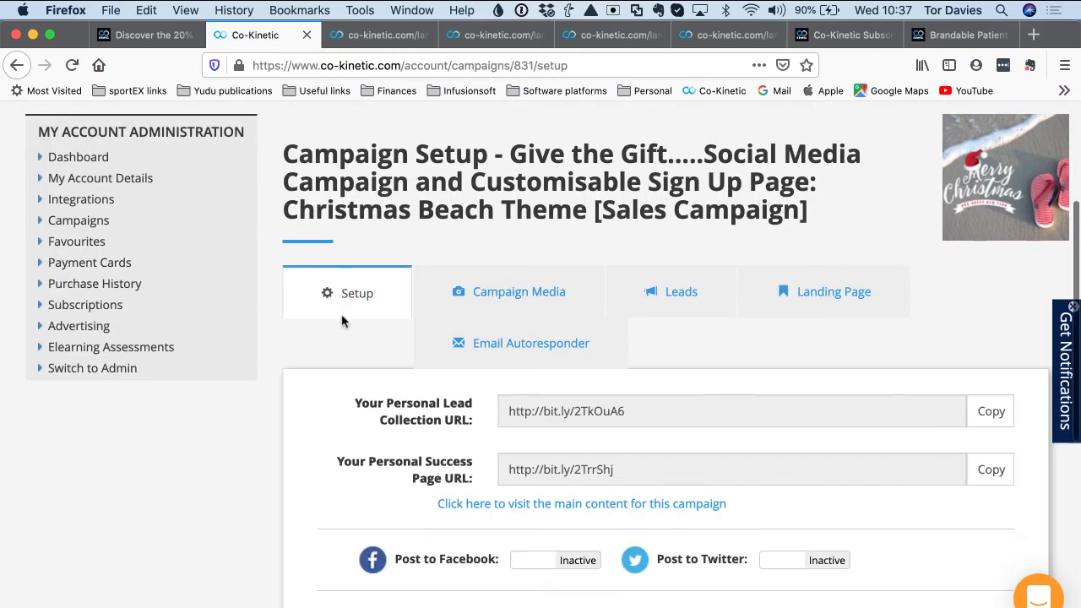
scroll(422, 338, down, 3)
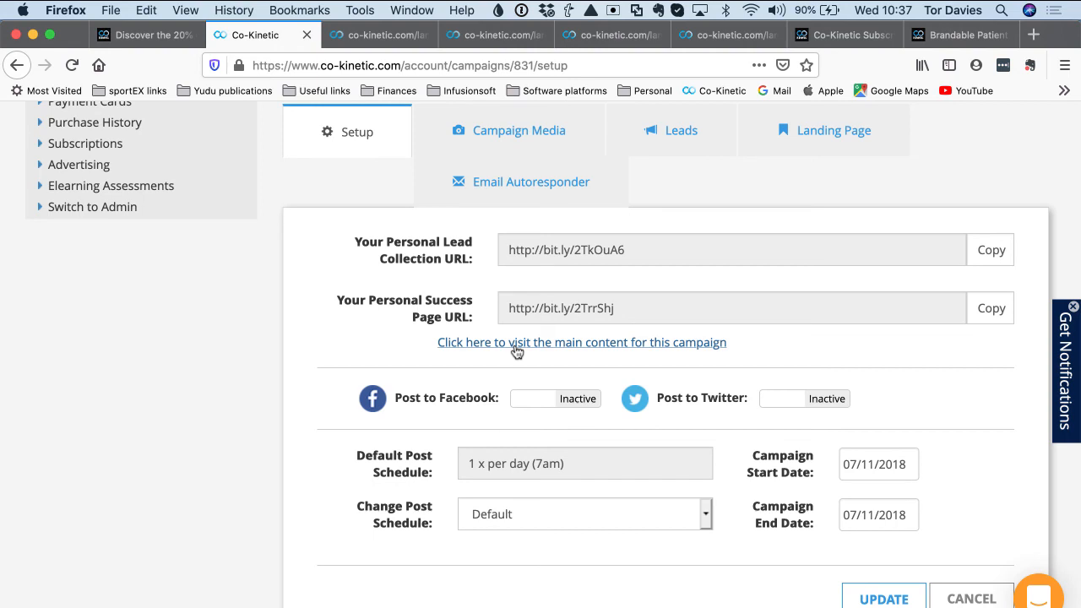
scroll(484, 289, down, 2)
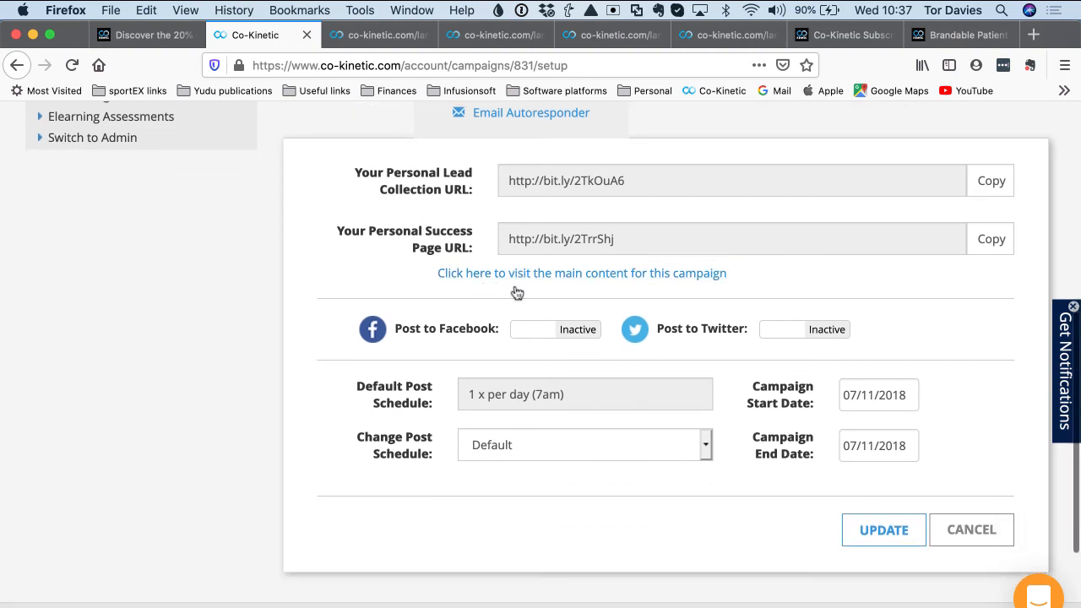
scroll(503, 281, up, 2)
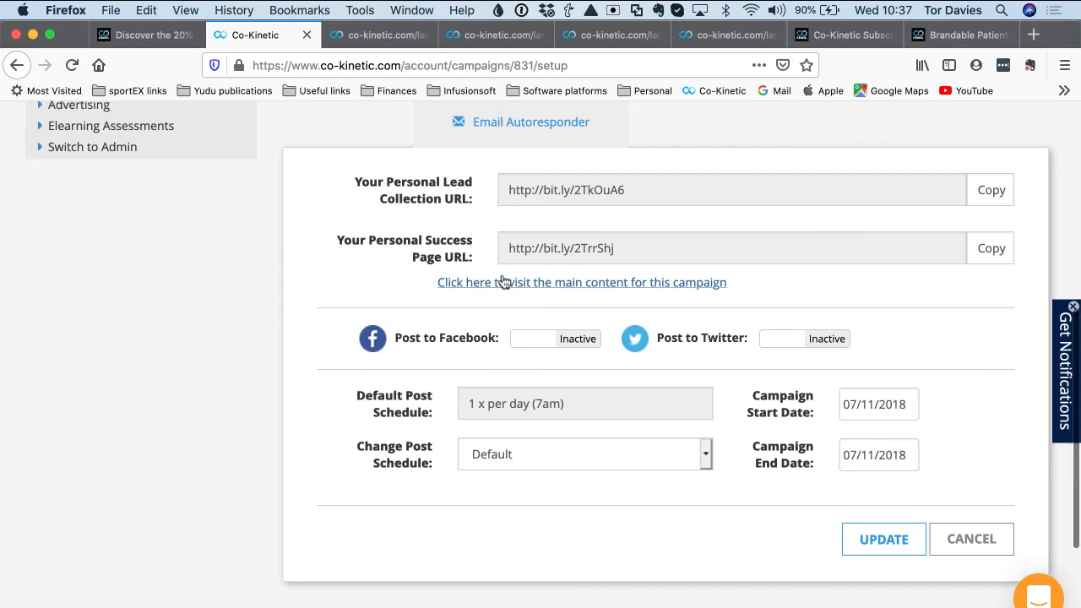
scroll(502, 280, up, 2)
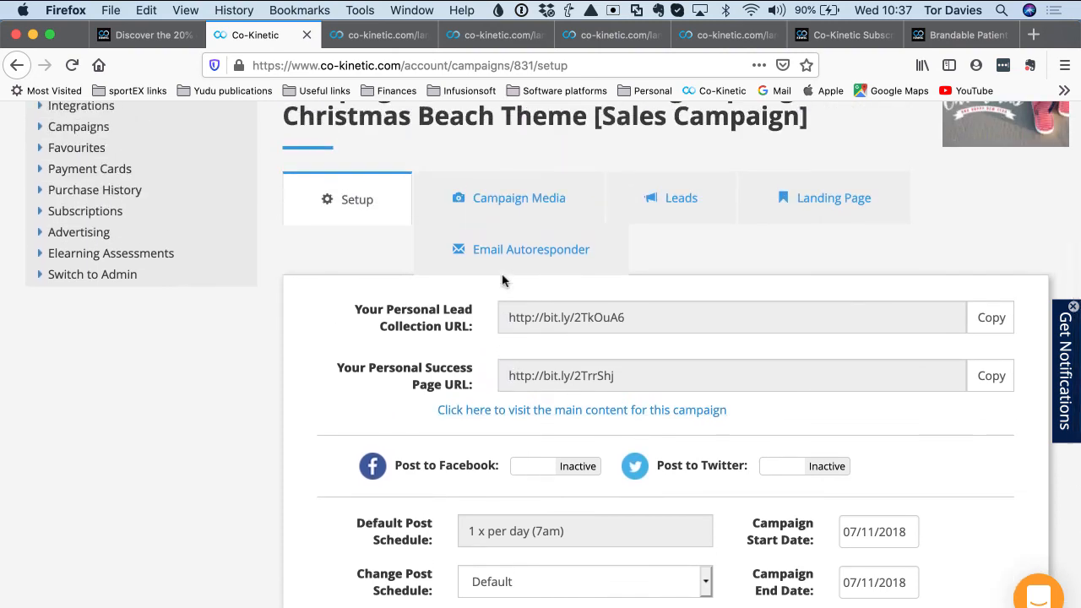
scroll(502, 280, down, 1)
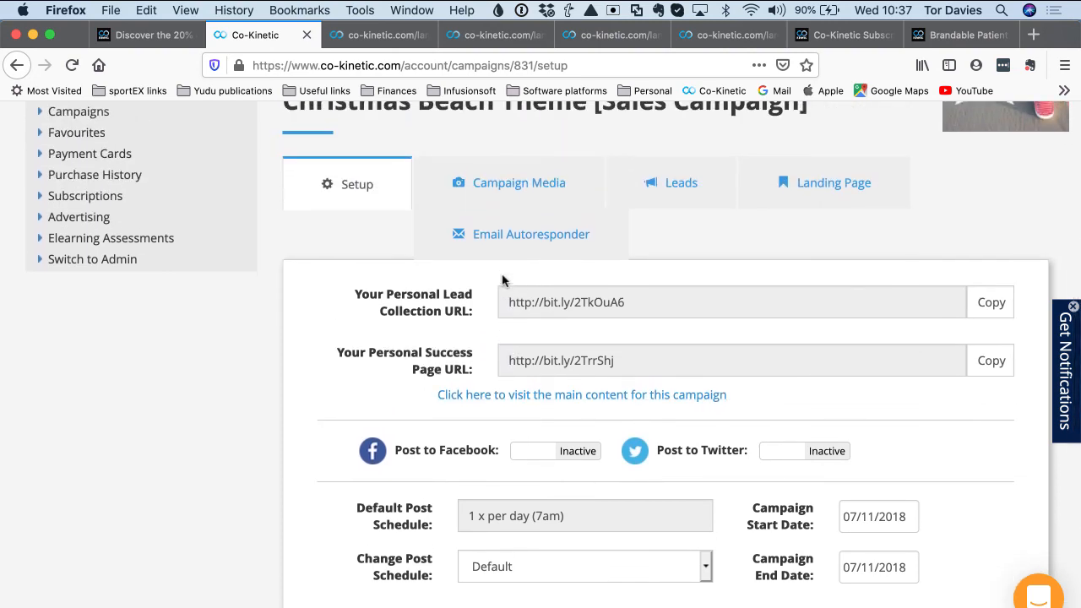
scroll(502, 280, up, 6)
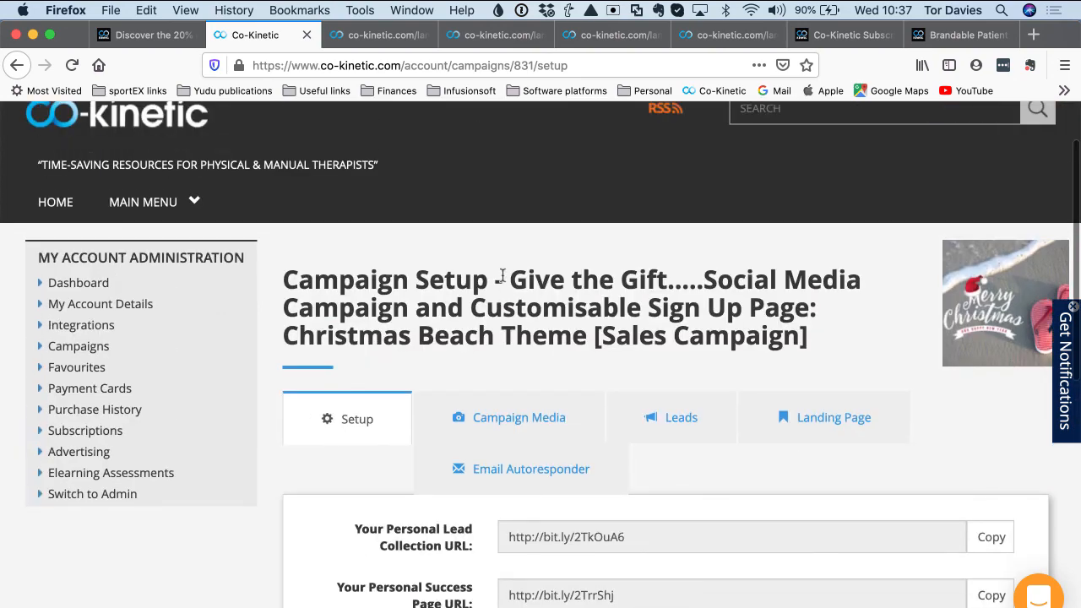